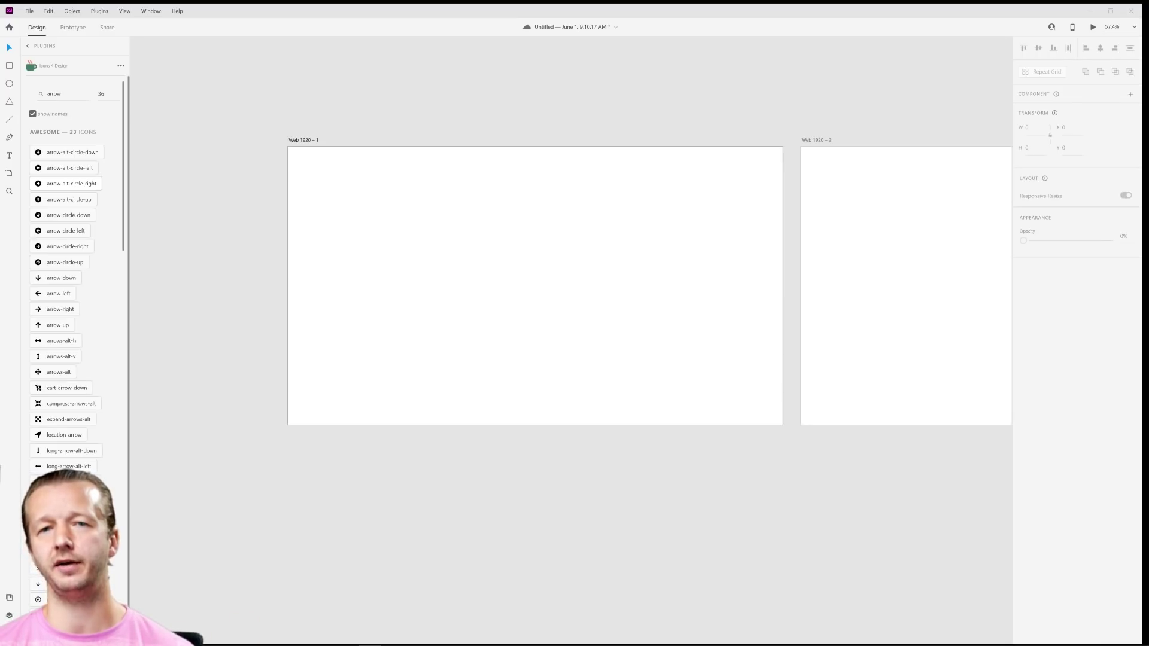
Step: Save the design and drag the coded 'Go Straight to Code' browser page over the XD canvas
key("ctrl+s")
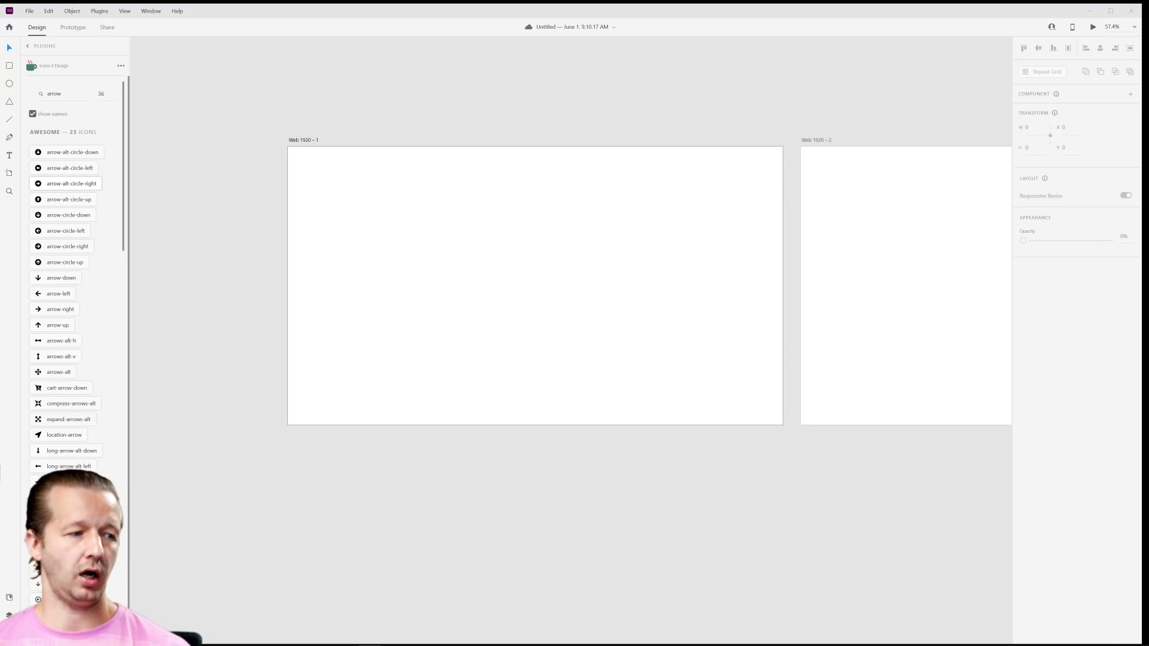
mouse_move(461, 645)
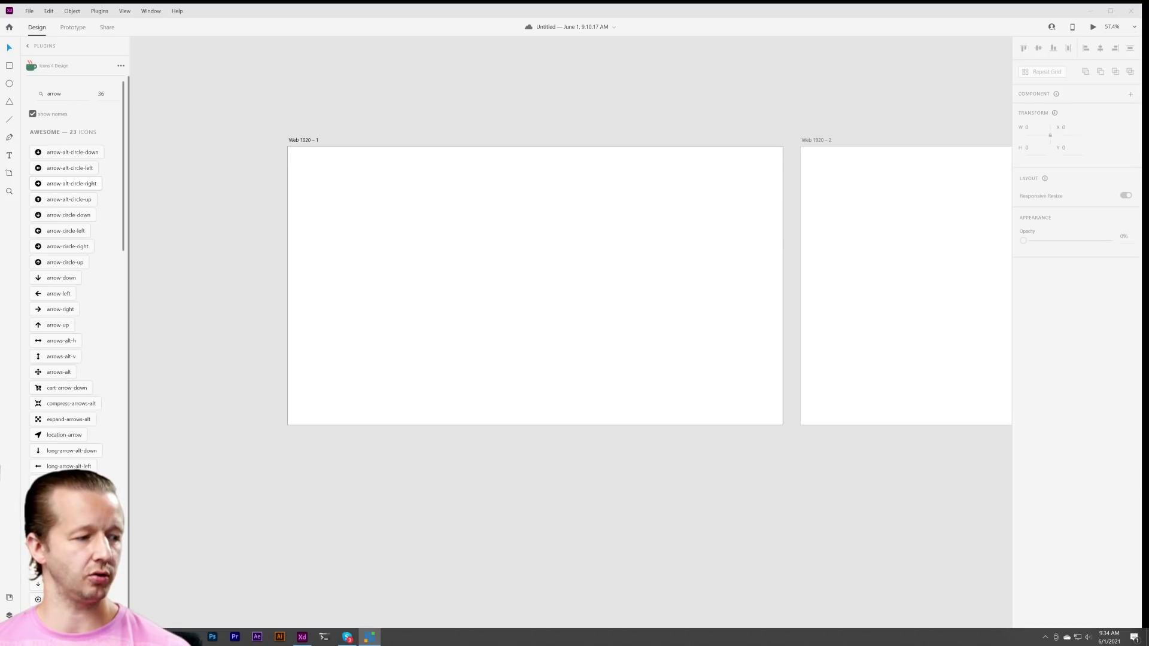
mouse_move(369, 637)
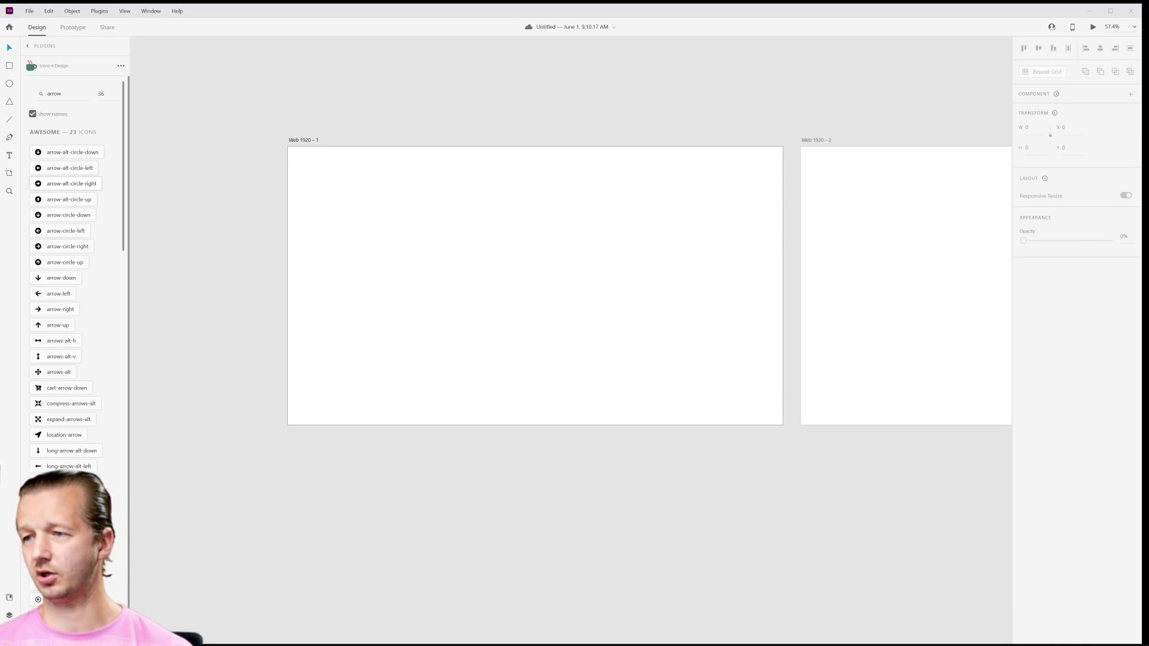
left_click_drag(1148, 128, 448, 108)
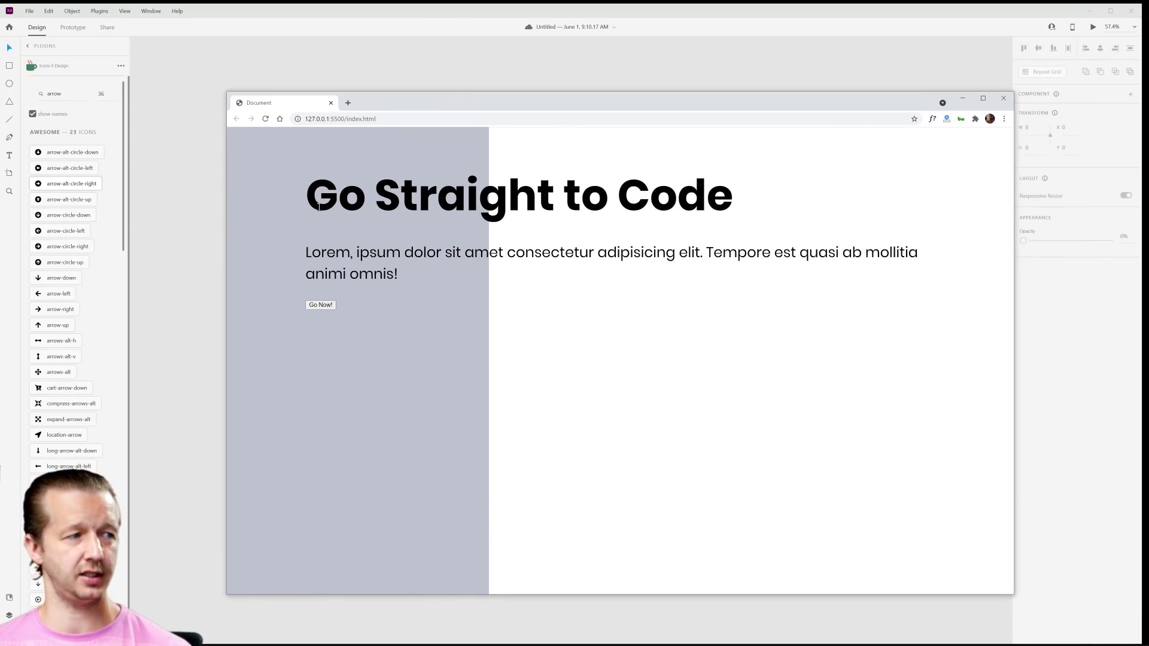
Step: Highlight the page's heading, paragraph and button text for reference
left_click_drag(319, 206, 726, 254)
left_click(500, 361)
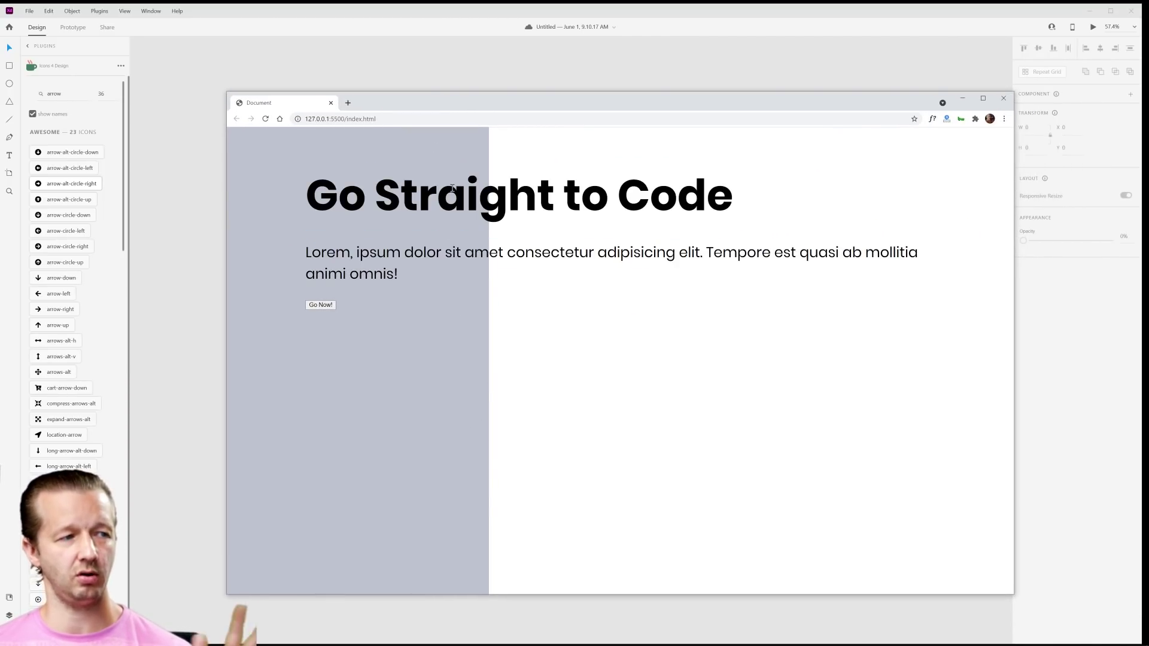
left_click_drag(299, 177, 569, 361)
left_click(569, 362)
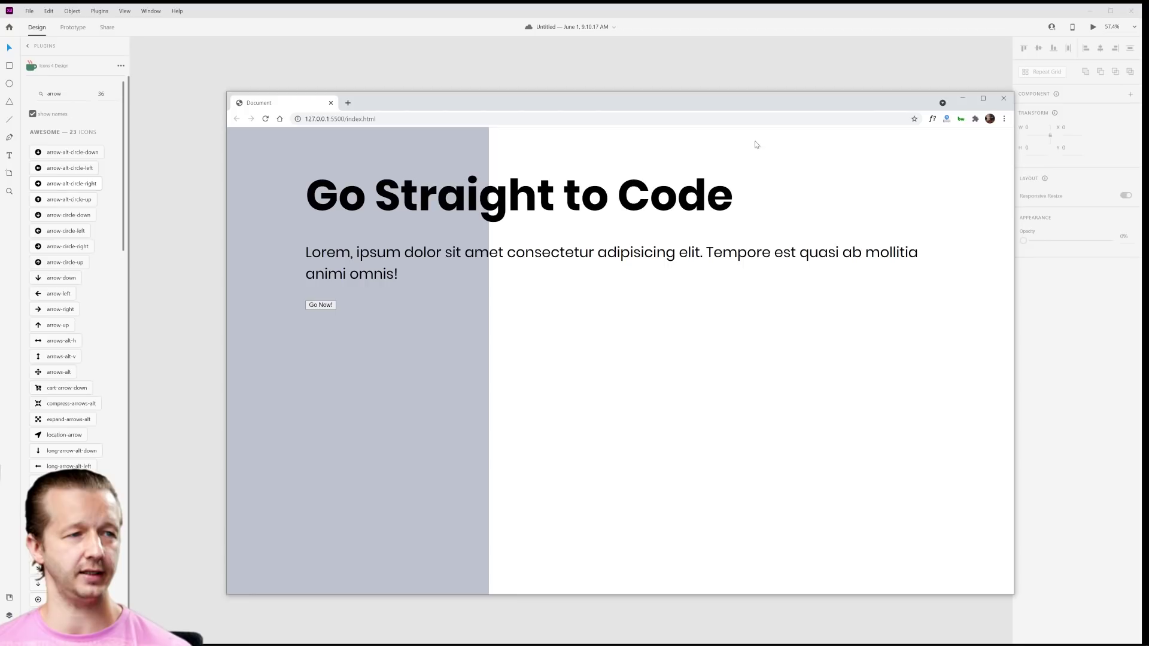
Step: Switch from the browser to VS Code and inspect the bg div and section markup in index.html
left_click(962, 99)
key("alt+Tab")
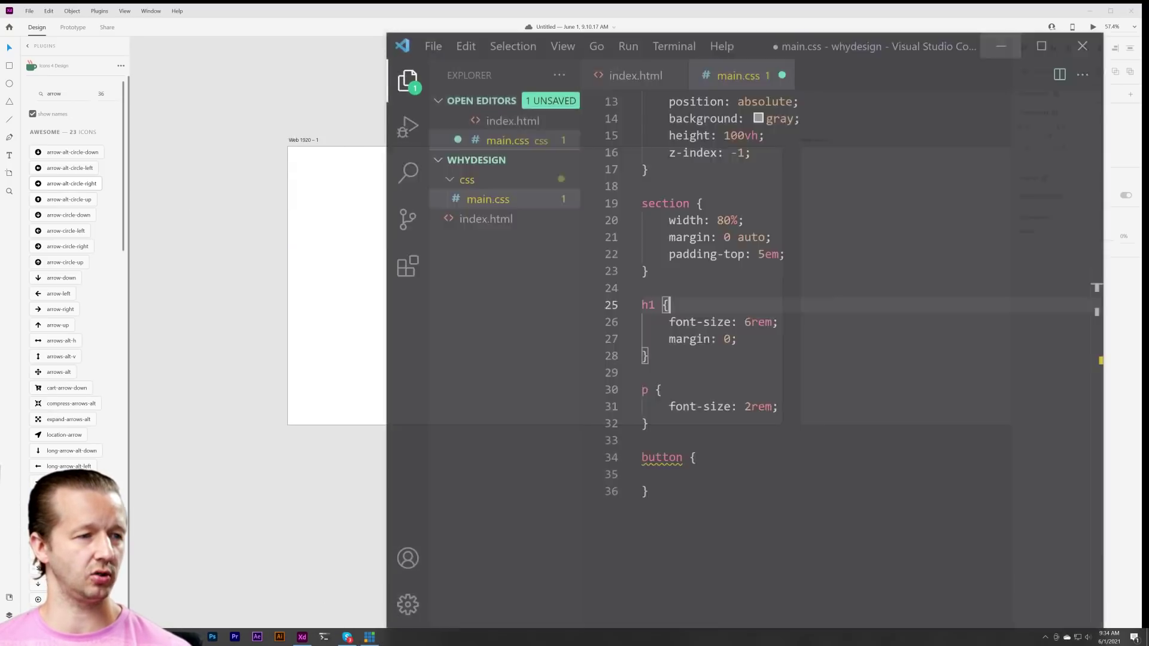
left_click(650, 41)
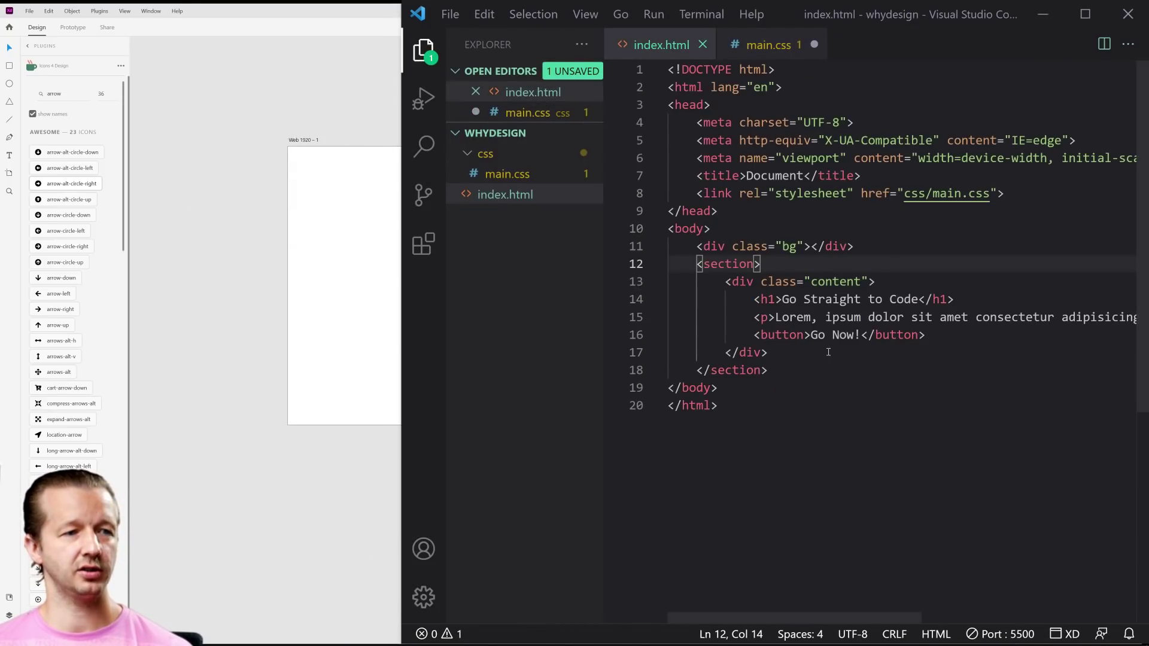
left_click_drag(890, 380, 711, 246)
Step: Scroll through main.css, then minimize VS Code to reveal the XD artboards
left_click(777, 45)
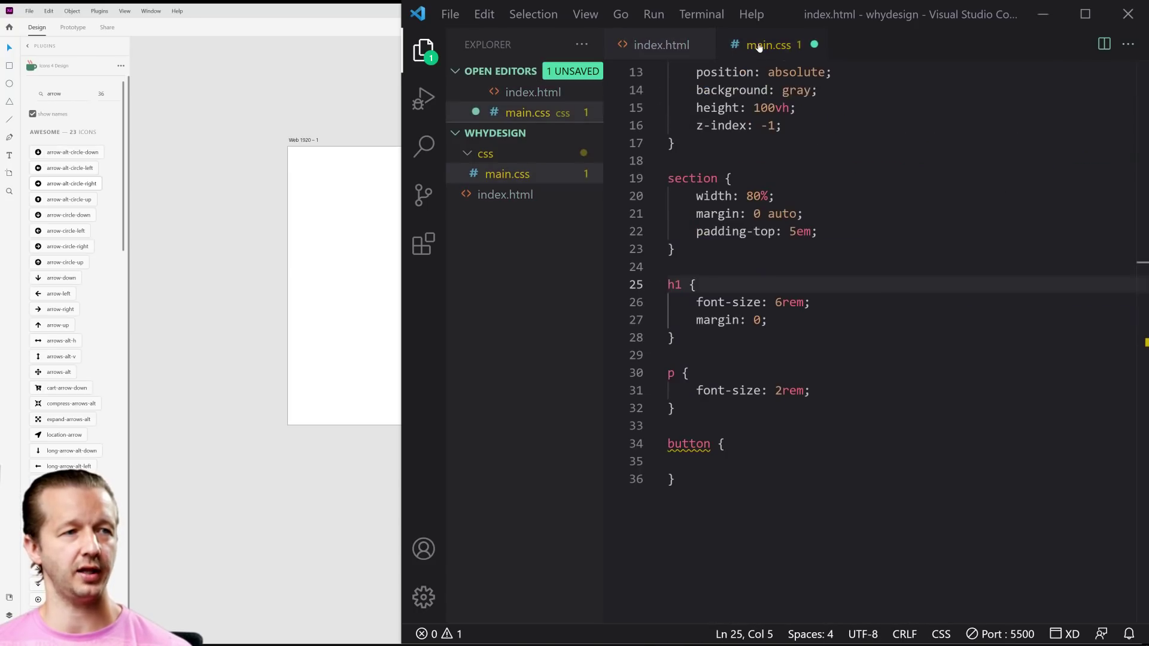
scroll(837, 163, "down", 6)
scroll(837, 164, "up", 6)
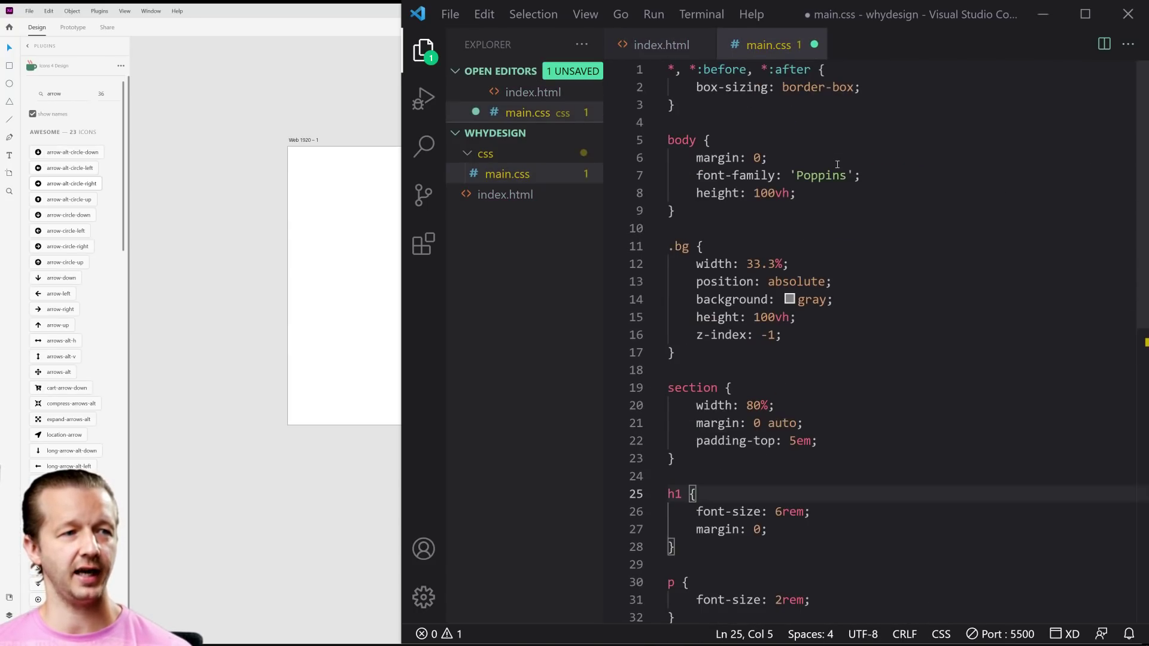
scroll(837, 164, "down", 6)
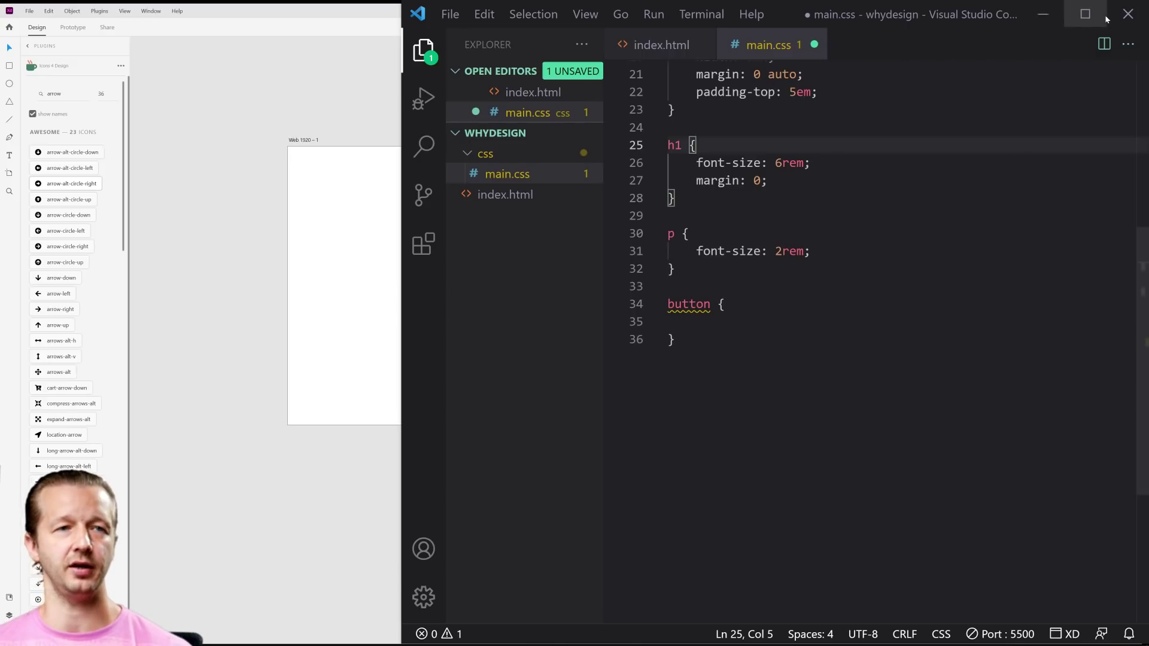
left_click(1043, 14)
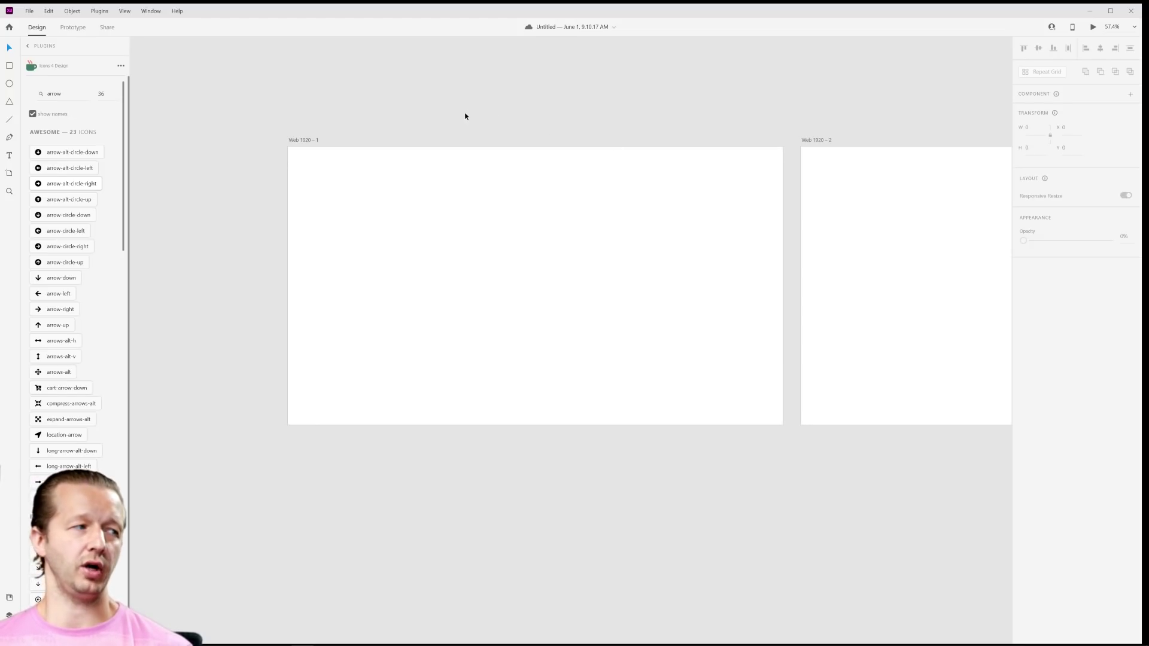
Step: Draw a full-height 1080-tall rectangle at the first artboard's left edge, borderless with #CED3D7 fill
left_click(9, 65)
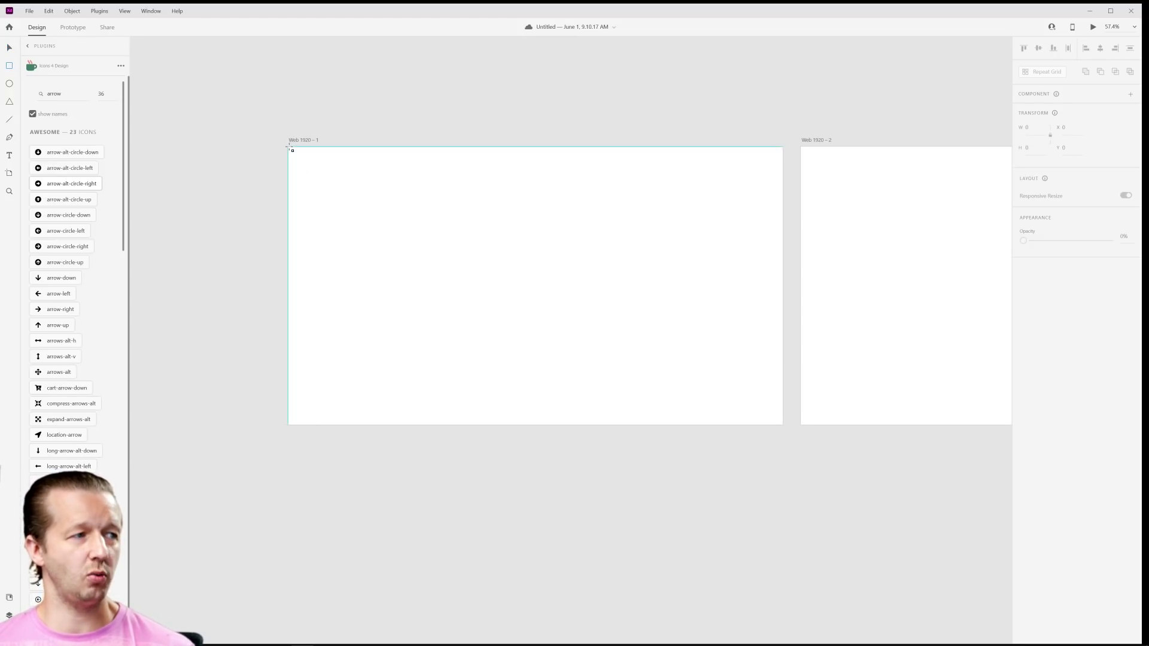
left_click_drag(289, 147, 458, 426)
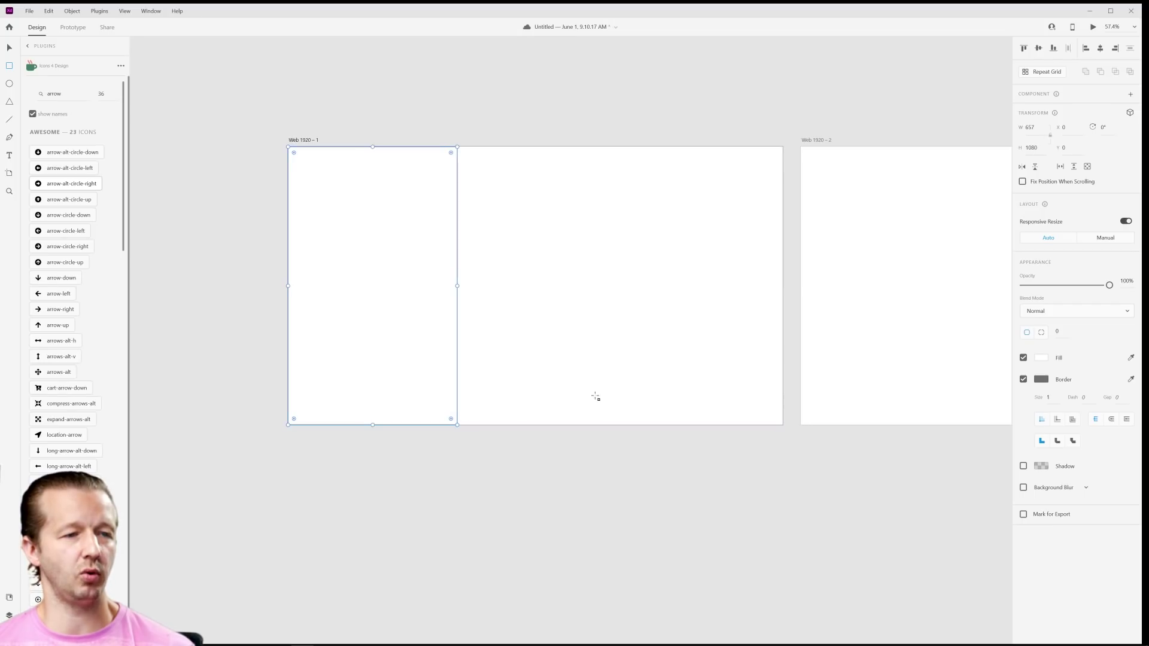
left_click(1022, 380)
left_click(1041, 358)
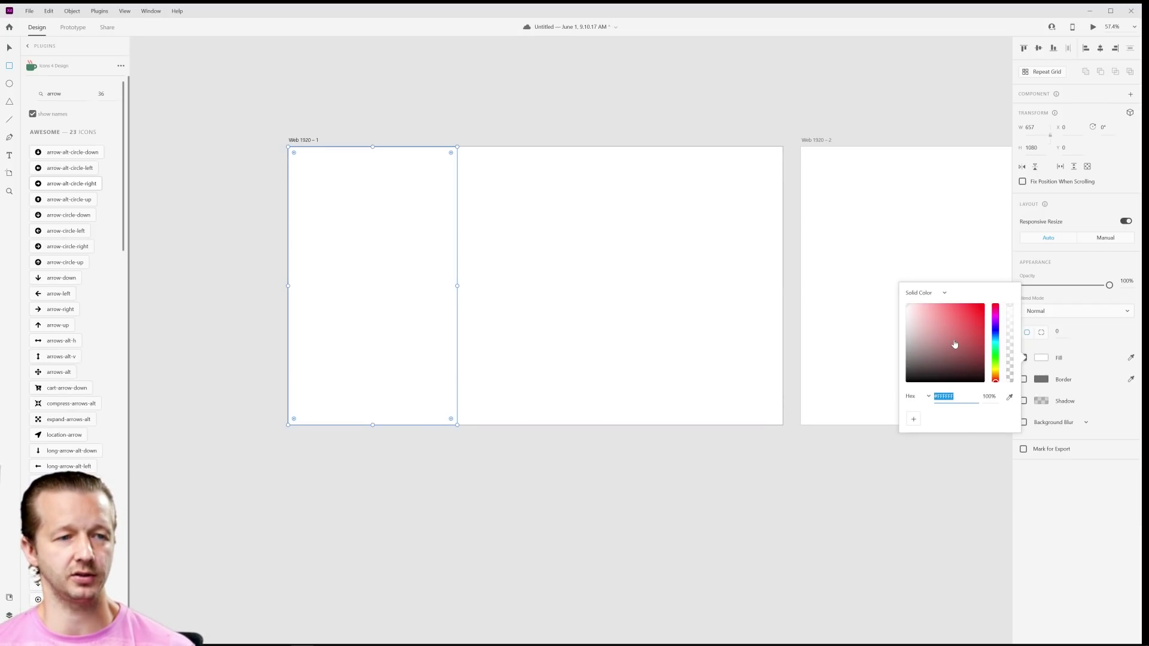
left_click_drag(951, 342, 910, 322)
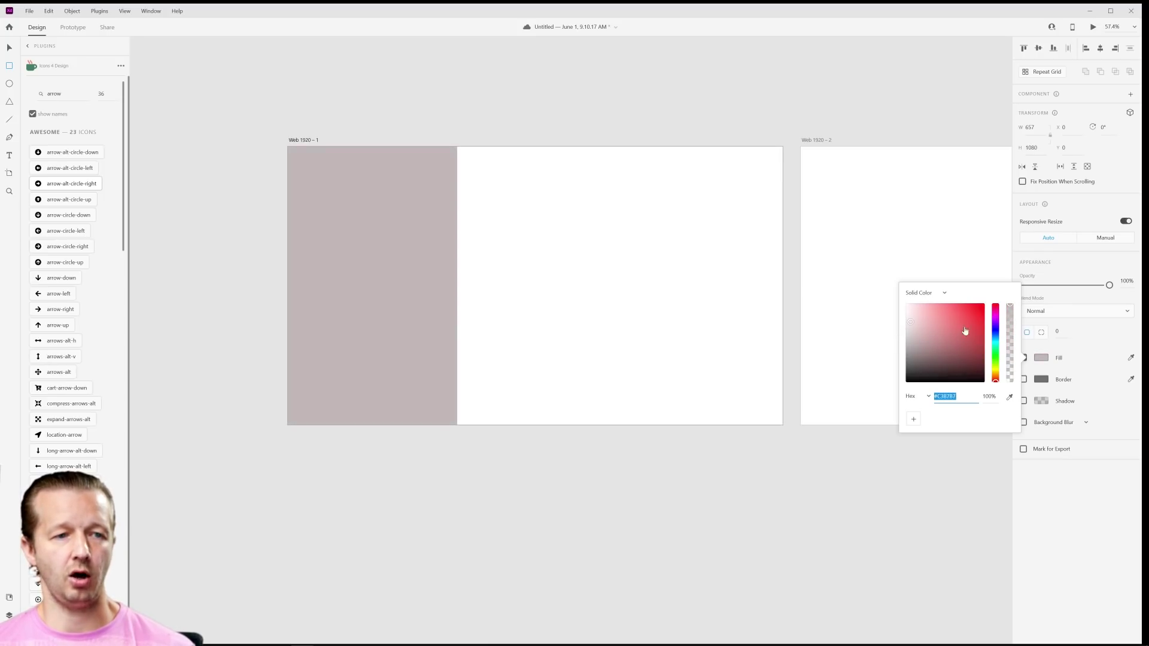
left_click(996, 341)
left_click_drag(997, 344, 911, 318)
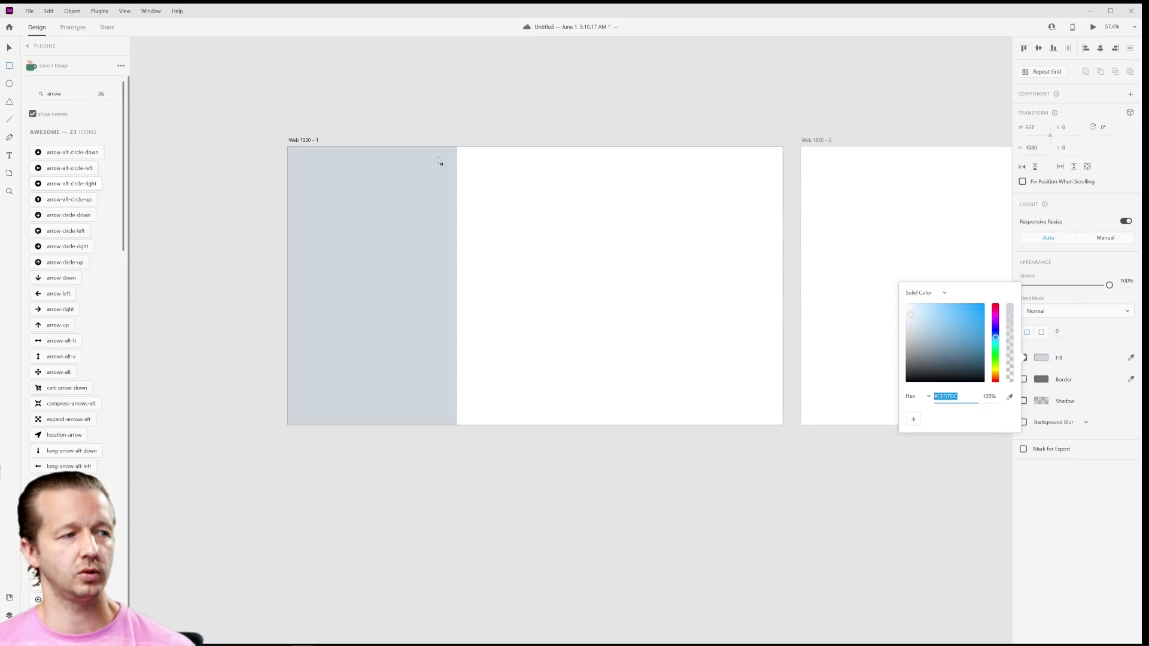
left_click(298, 140)
Step: Add a text box reading 'Go to Straight to Code' on the first artboard
key("t")
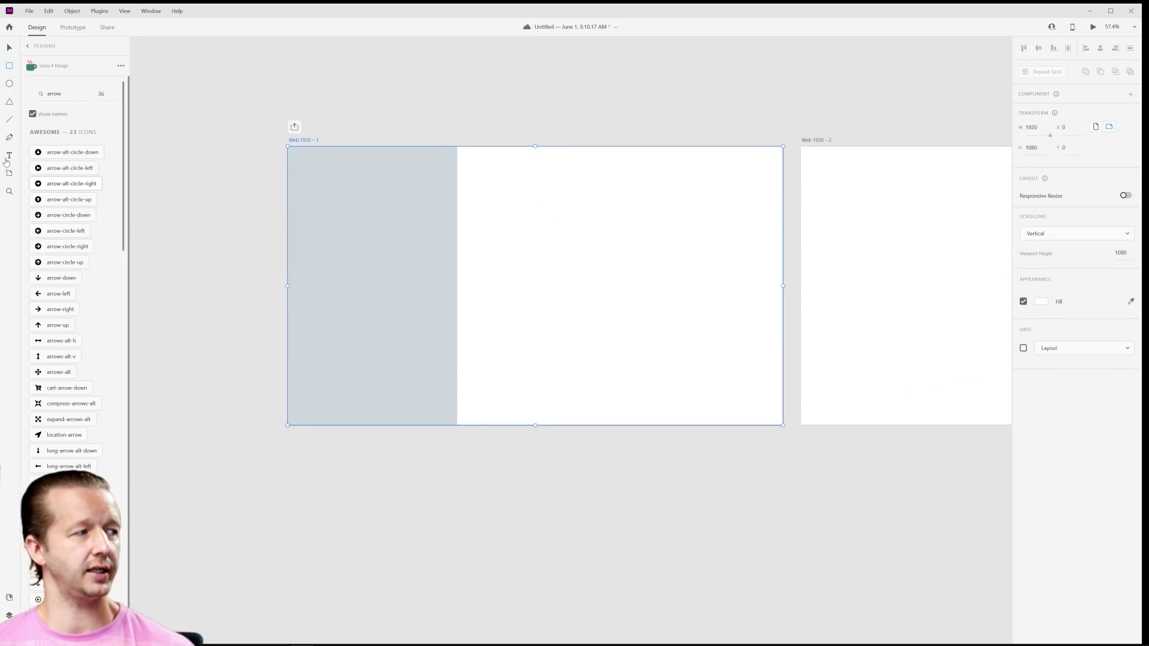
left_click_drag(363, 199, 629, 290)
type("Go to")
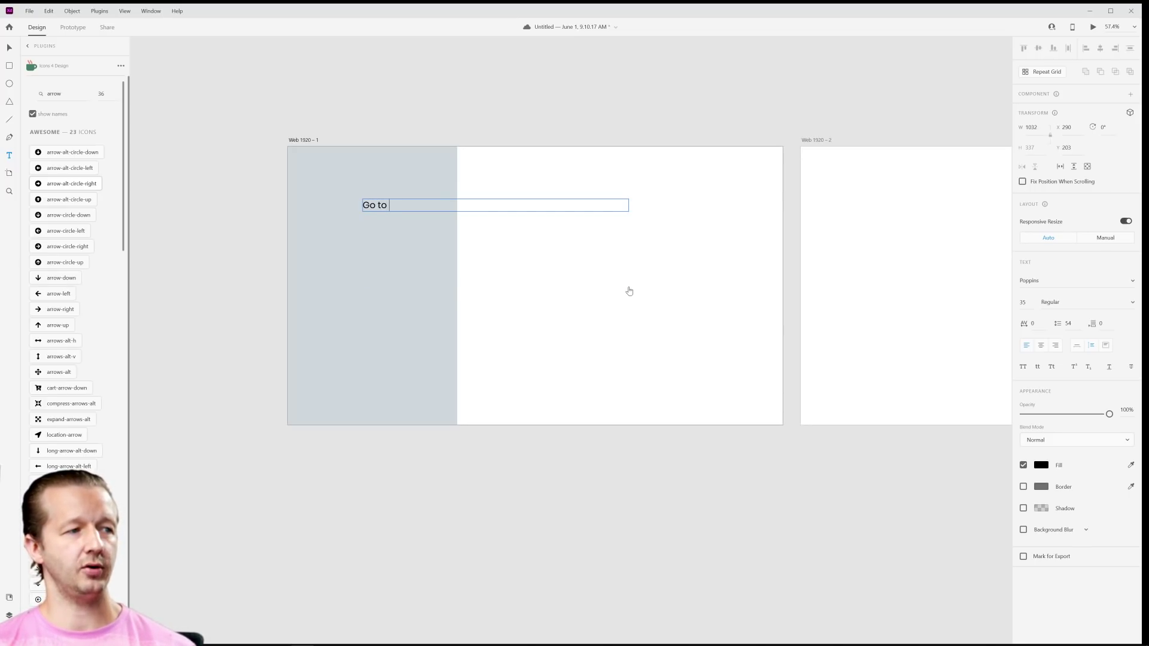
type(" Straight to Code")
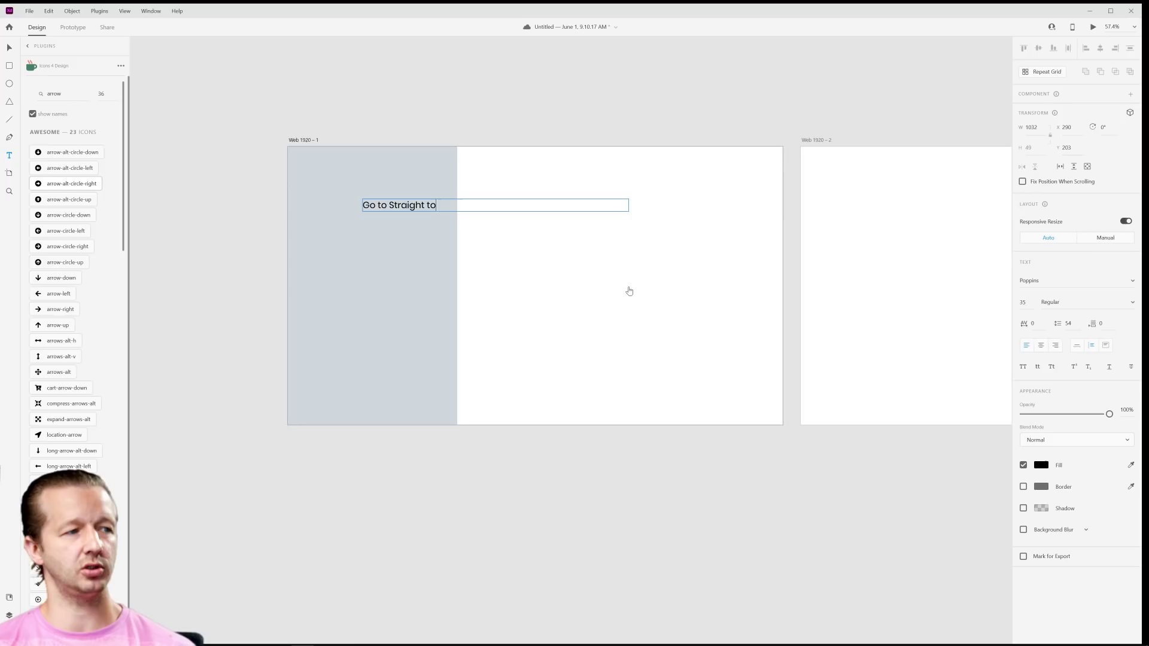
key("Escape")
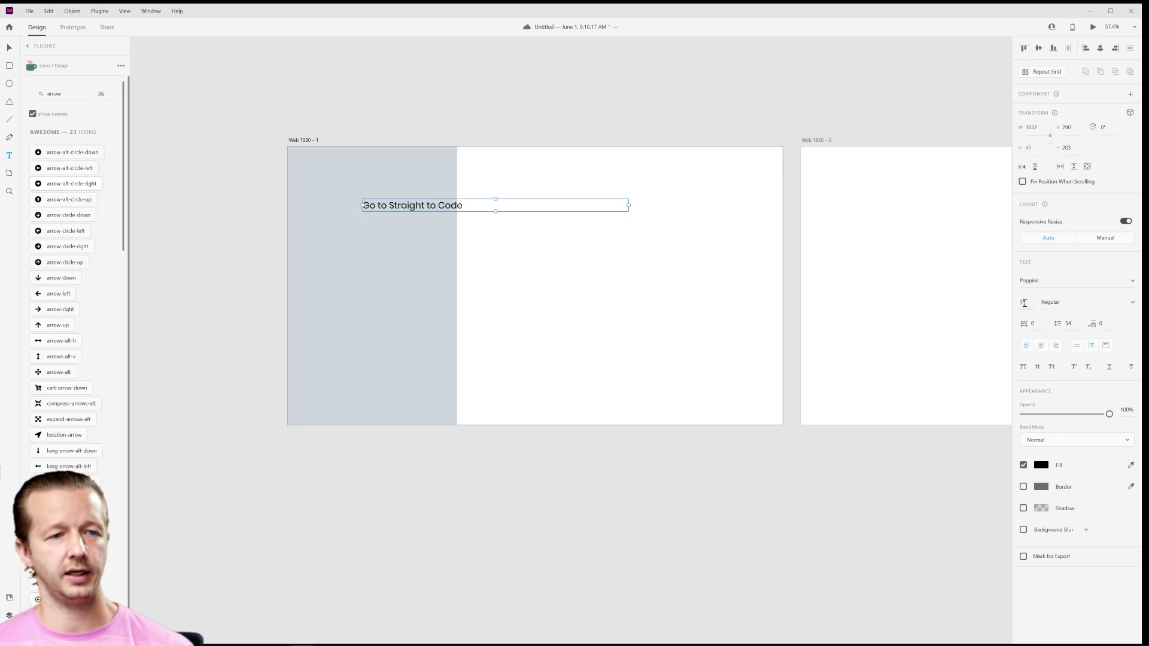
Step: Style the heading Poppins Bold, size 141, line spacing 156, and widen its box
left_click(1024, 303)
type("141")
key("Return")
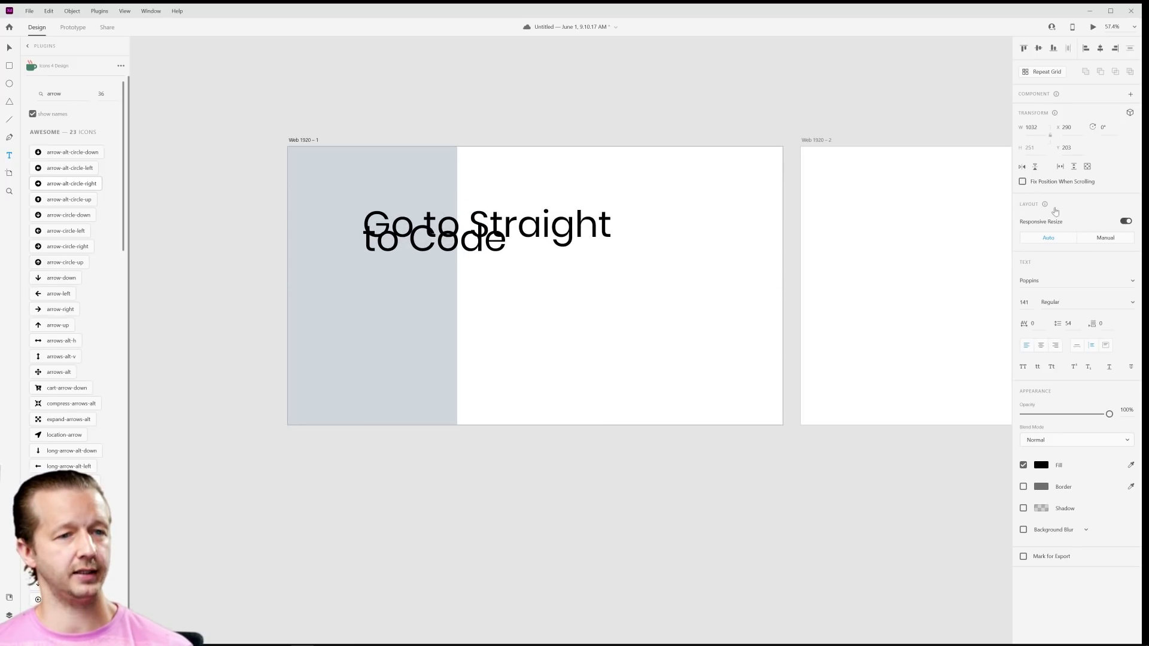
left_click_drag(1040, 328, 1071, 256)
type("156")
key("Return")
left_click(1033, 323)
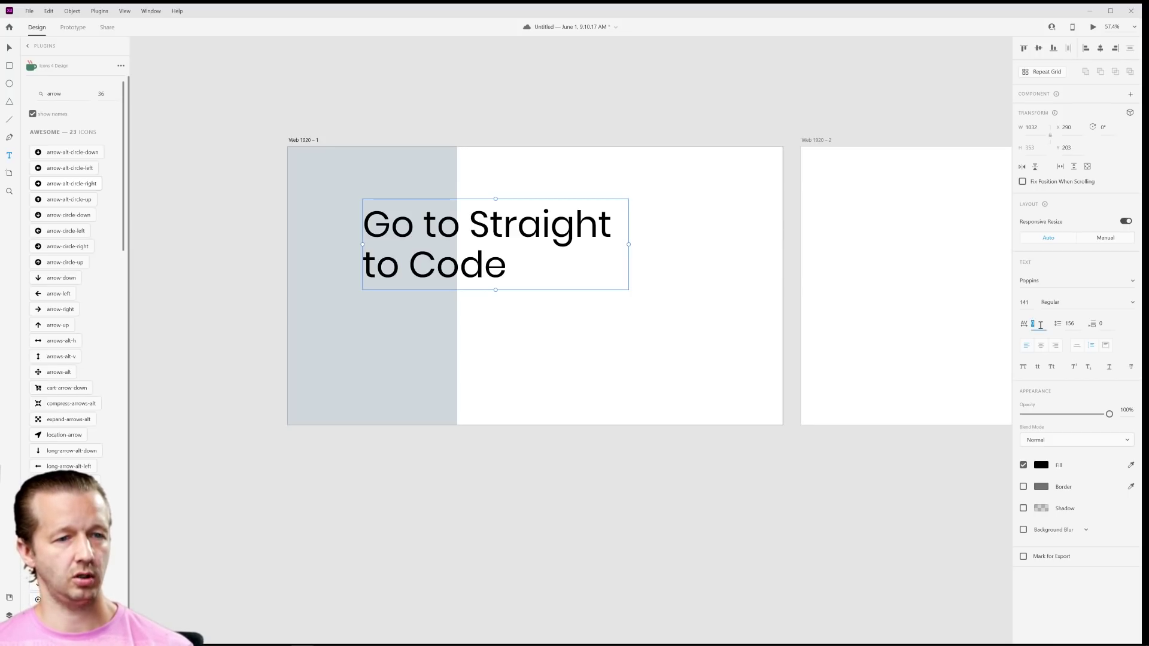
left_click(1084, 302)
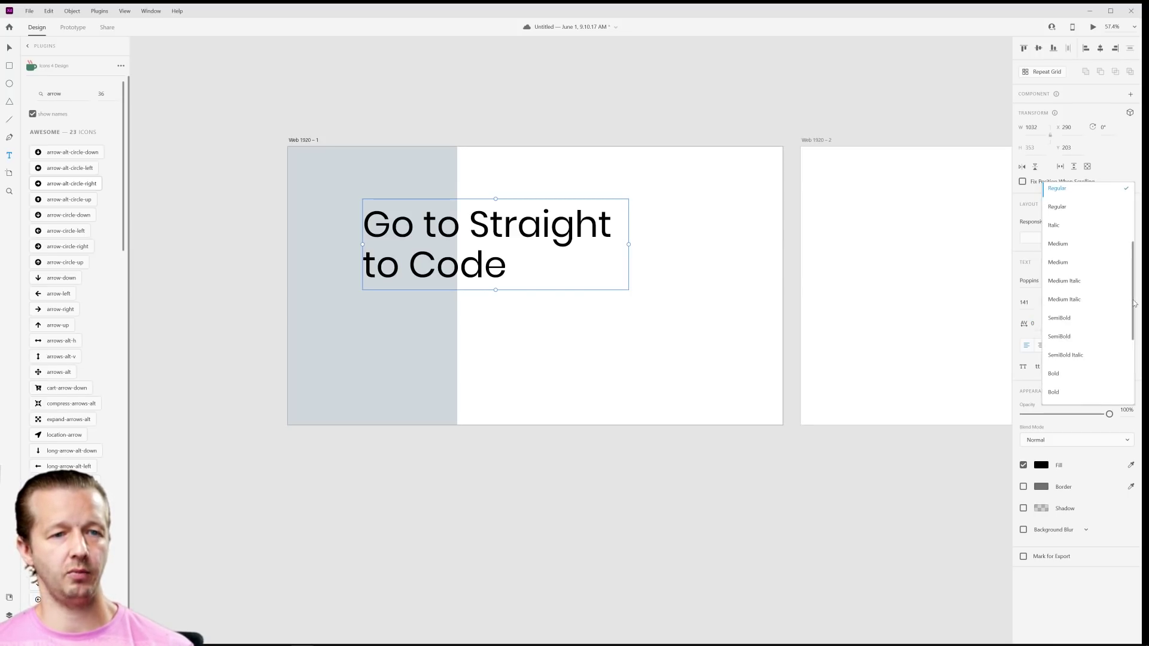
left_click(1077, 376)
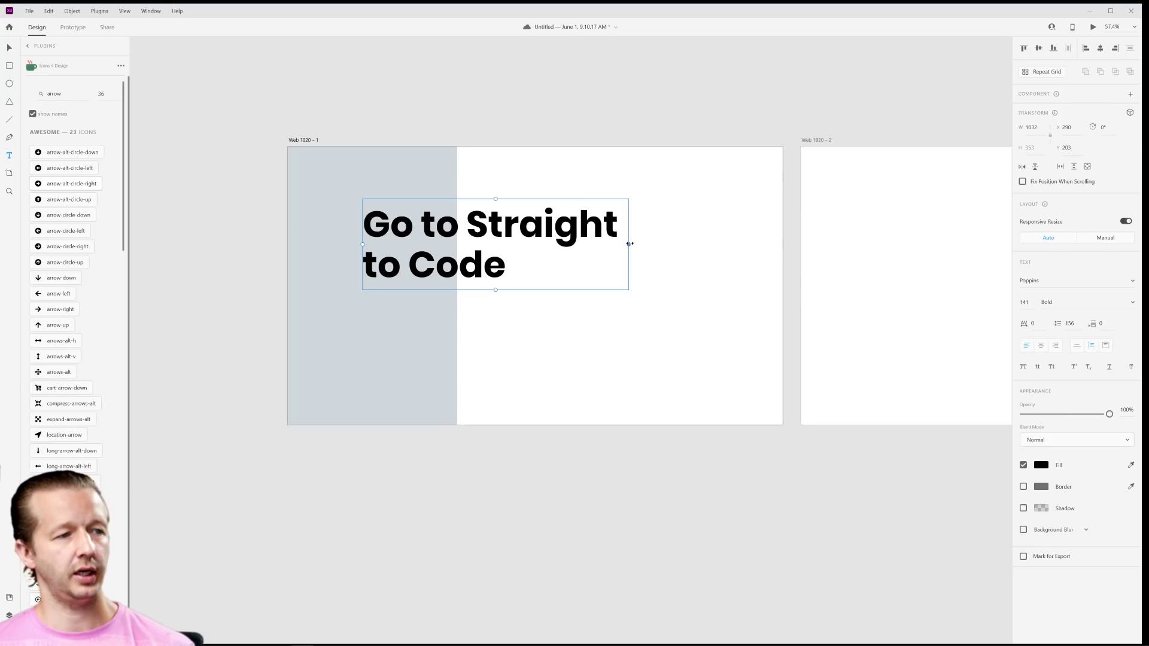
left_click_drag(628, 243, 695, 241)
key("Return")
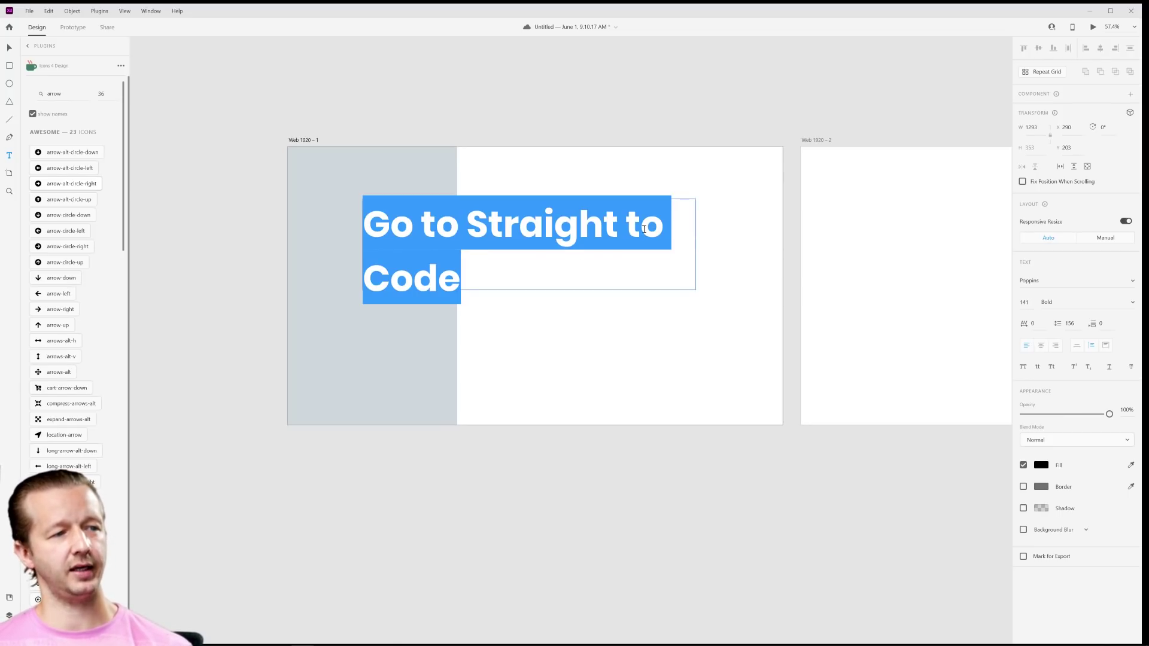
key("Escape")
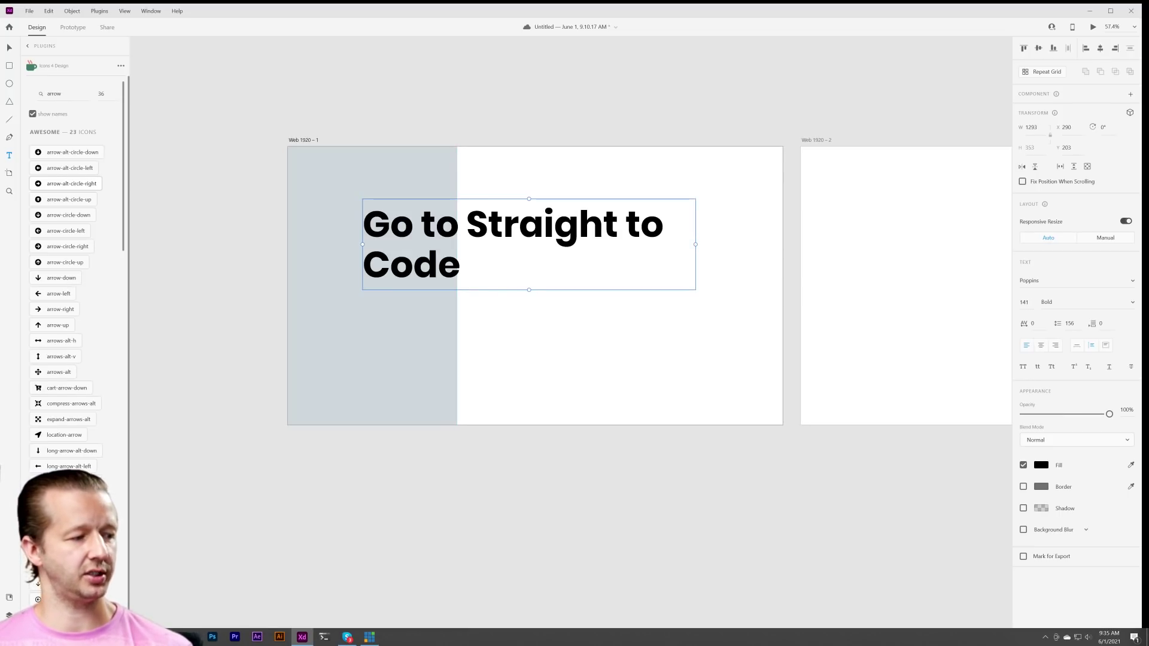
Step: Check the coded page in the browser, then return to the XD design
left_click(78, 637)
left_click(131, 590)
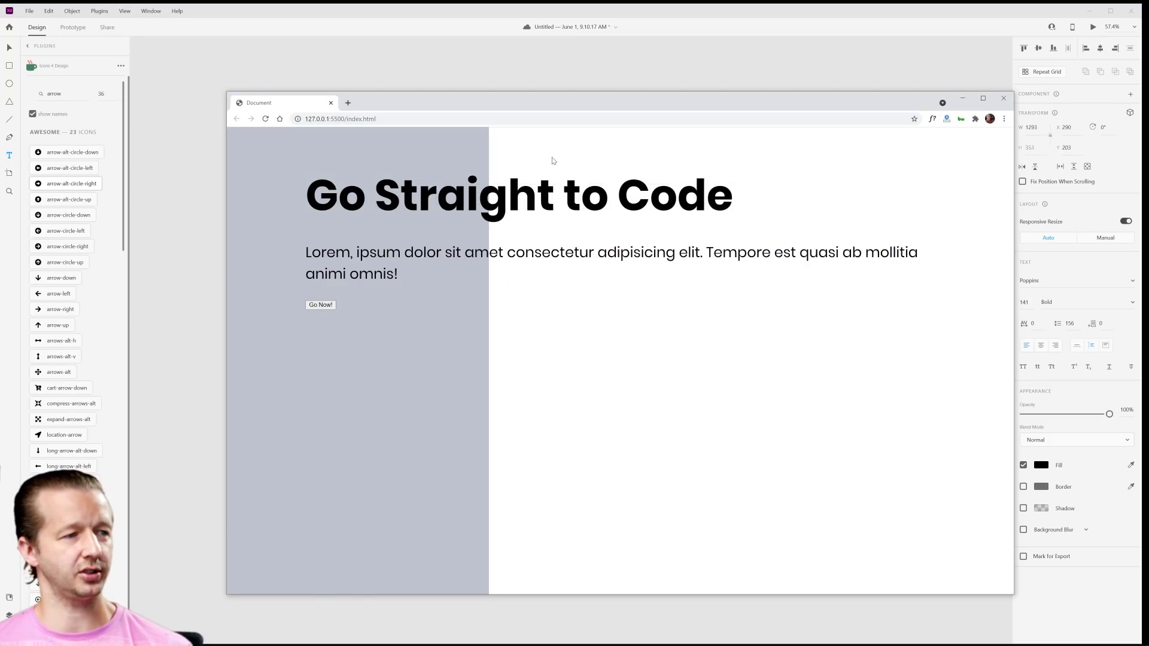
left_click(537, 26)
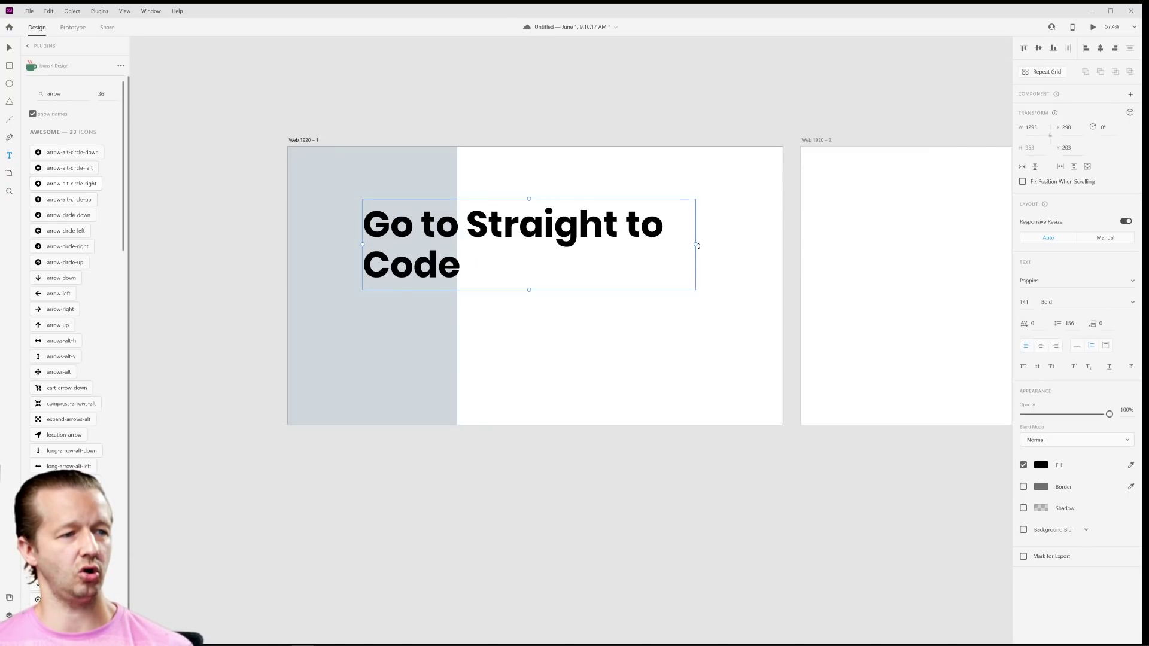
Step: Resize the heading box so the text wraps onto three lines and move it across the artboard
left_click_drag(697, 245, 773, 240)
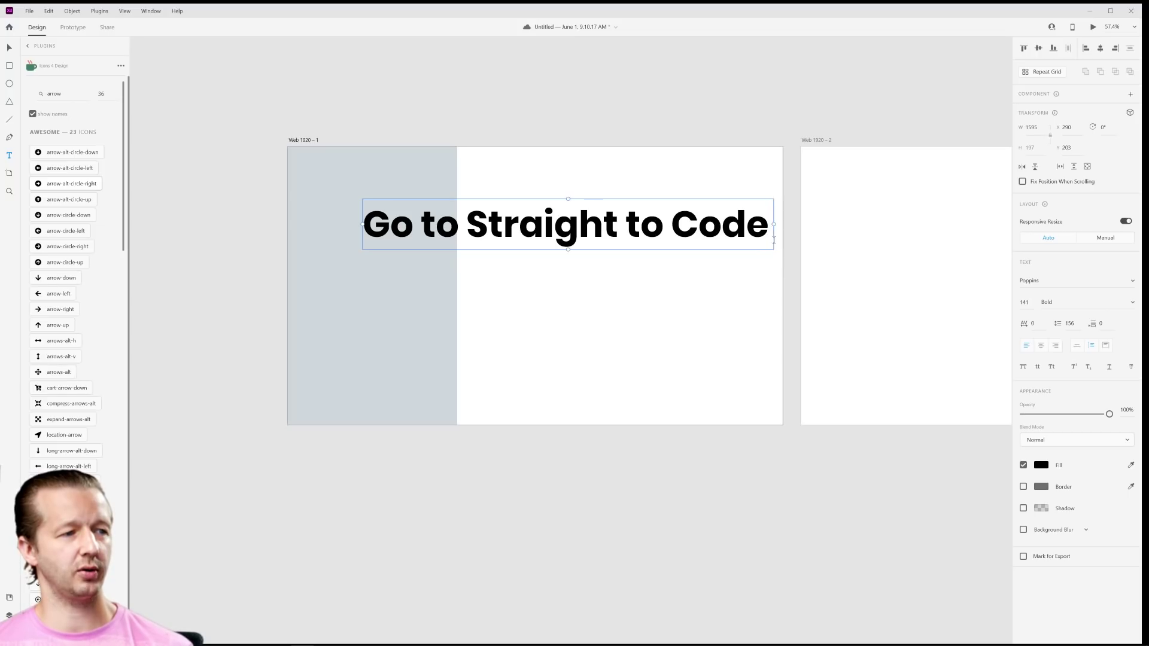
left_click_drag(525, 227, 499, 213)
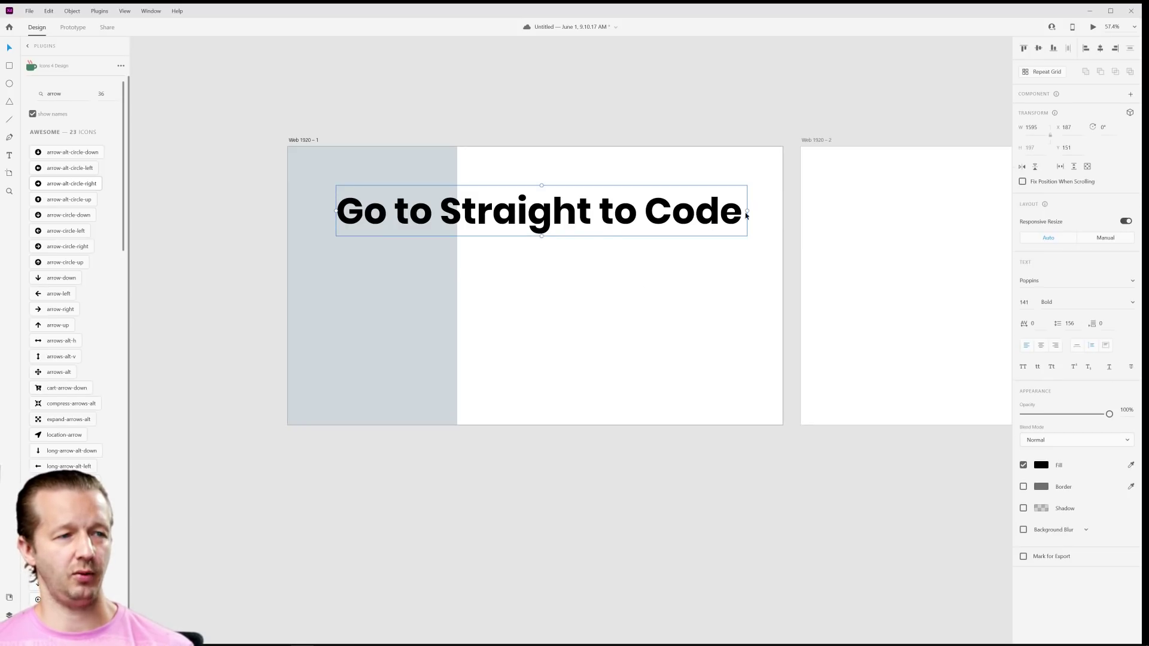
left_click_drag(747, 209, 591, 215)
left_click_drag(516, 236, 572, 233)
left_click(656, 327)
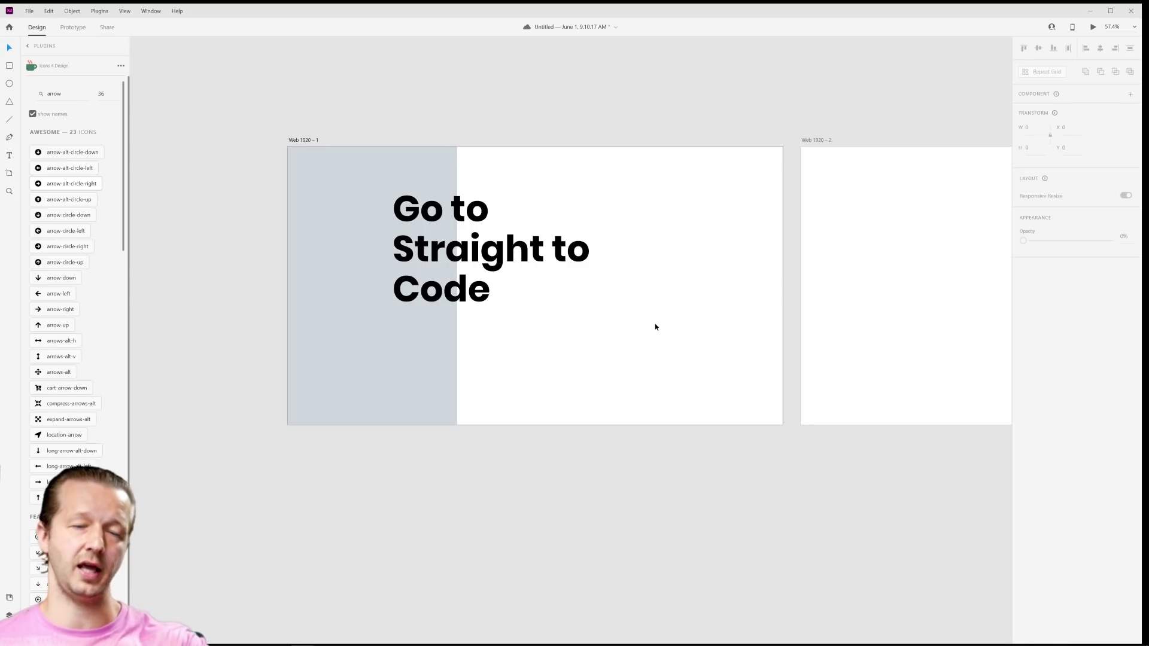
Step: Place the heading over the grey column at X 316, Y 138 with width 900
mouse_move(461, 252)
left_mouse_down()
mouse_move(422, 252)
mouse_move(467, 256)
mouse_move(426, 257)
mouse_move(458, 258)
left_mouse_up()
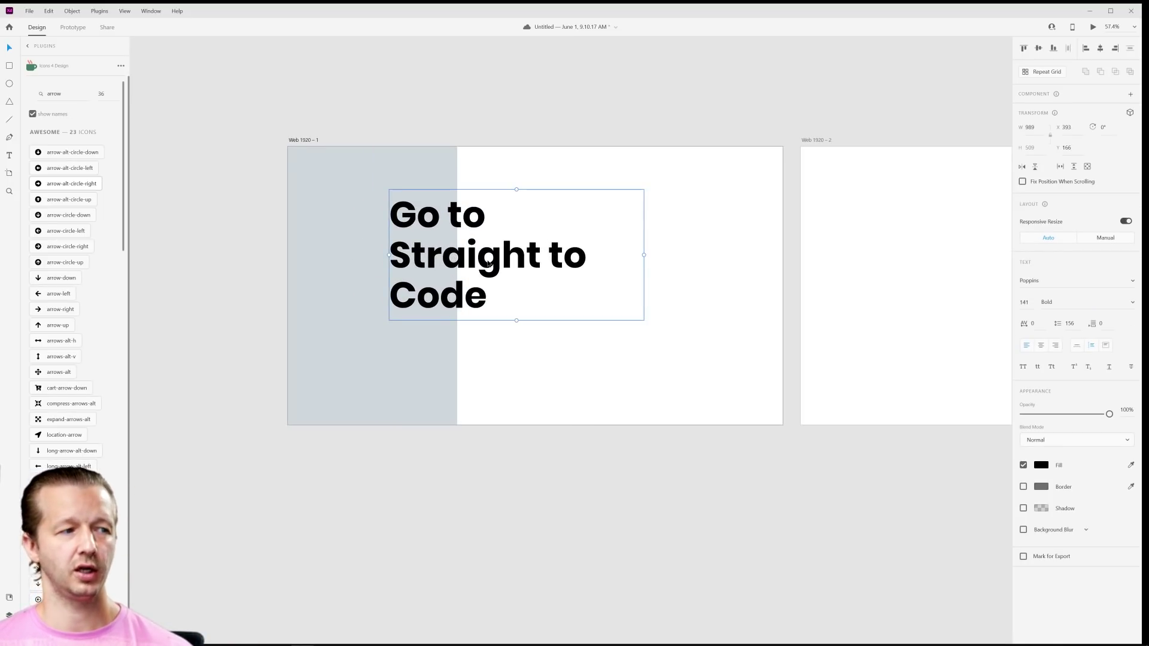
left_click_drag(473, 320, 443, 263)
left_click(575, 342)
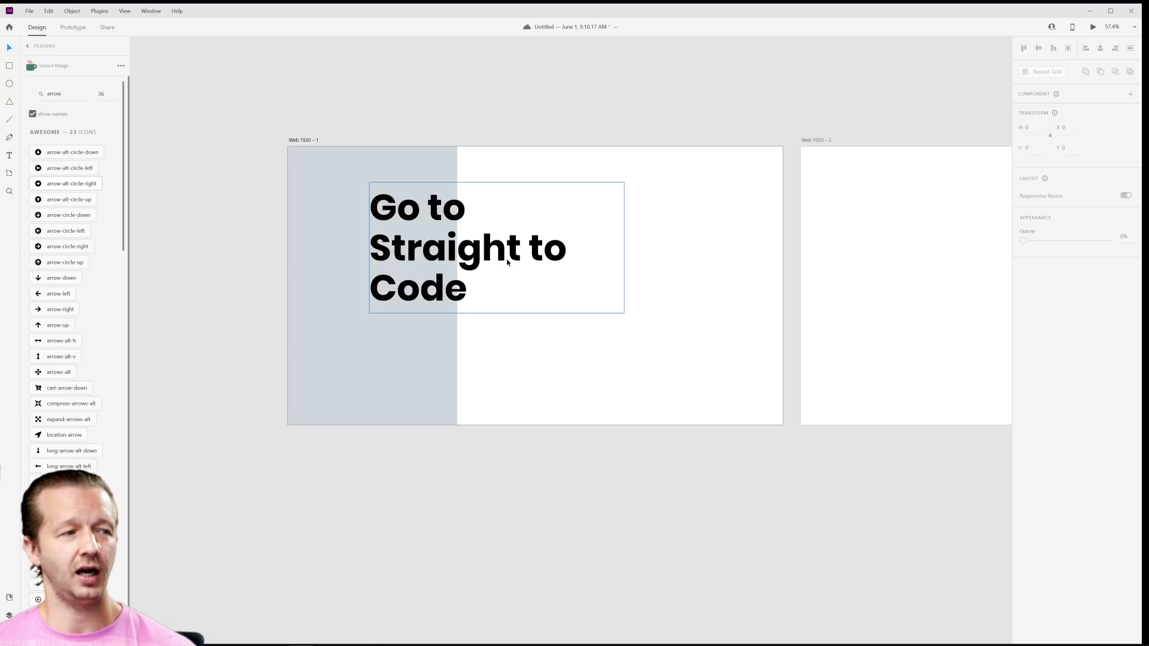
left_click(559, 260)
left_click_drag(622, 250, 601, 248)
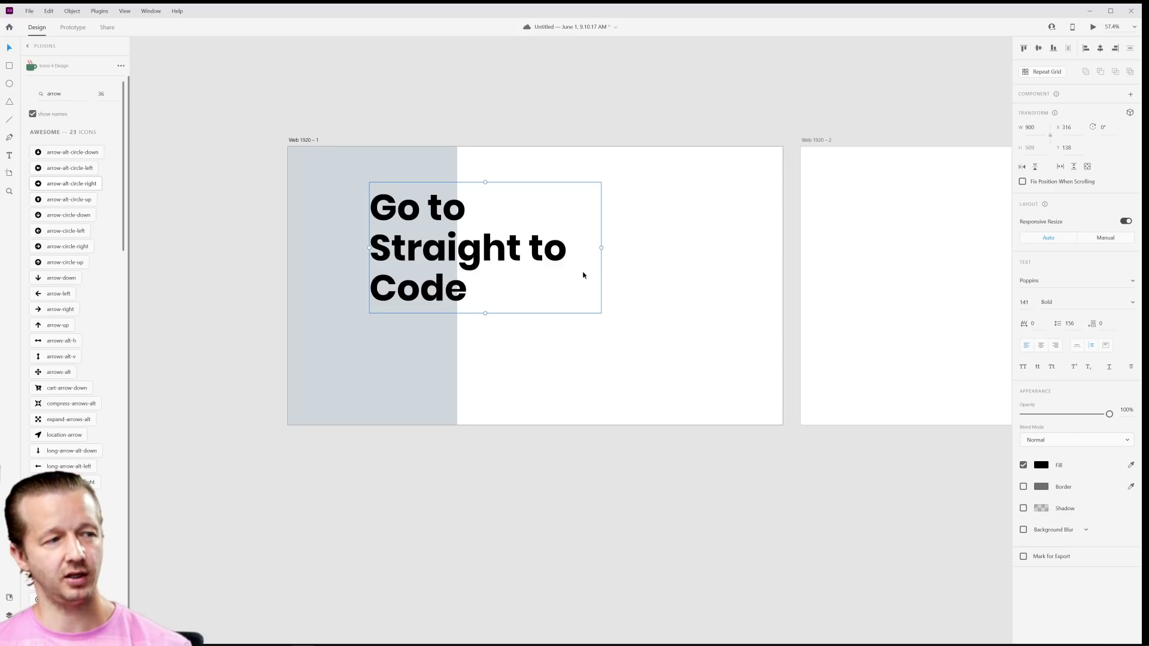
Step: Duplicate the heading below the original at font size 65 and select the copy's text
left_click(664, 268)
left_click_drag(459, 269, 534, 353)
left_click_drag(1025, 304, 1050, 442)
left_click_drag(512, 308, 545, 330)
double_click(545, 330)
double_click(530, 330)
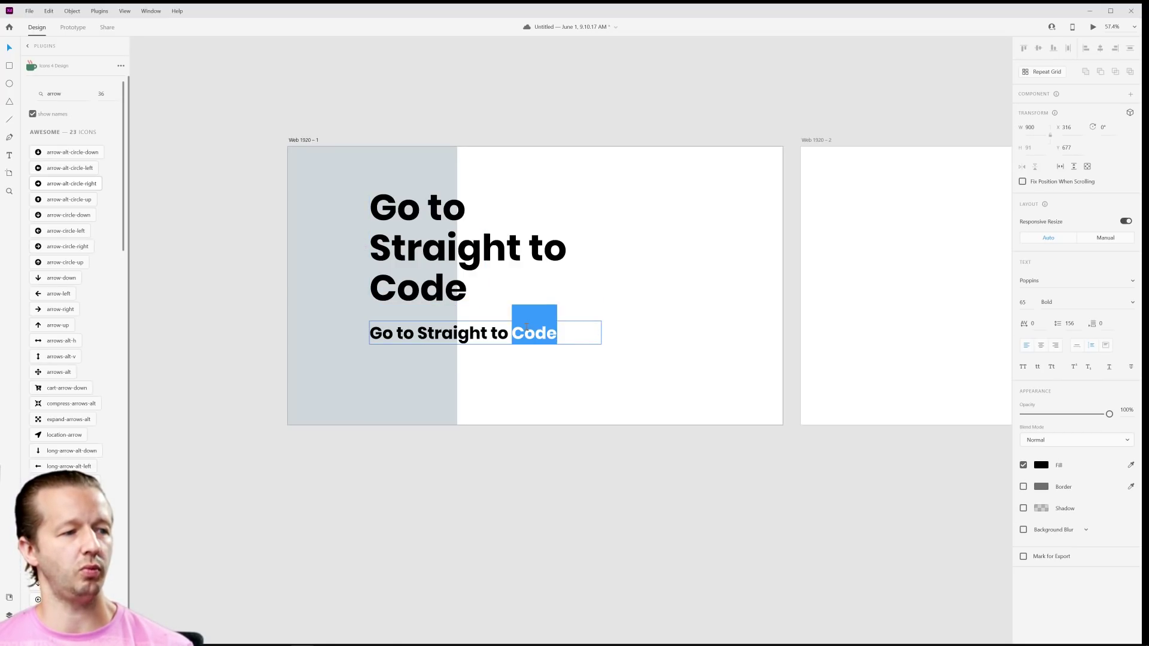
triple_click(527, 327)
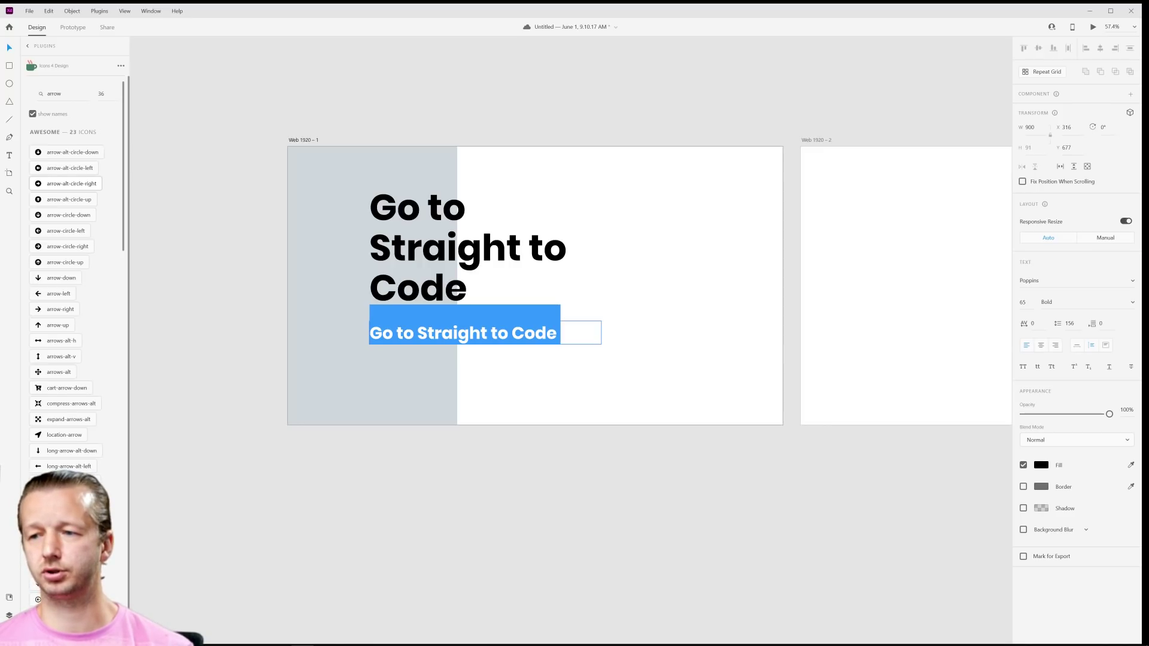
Step: Select the Lorem ipsum paragraph on the coded browser page
mouse_move(213, 644)
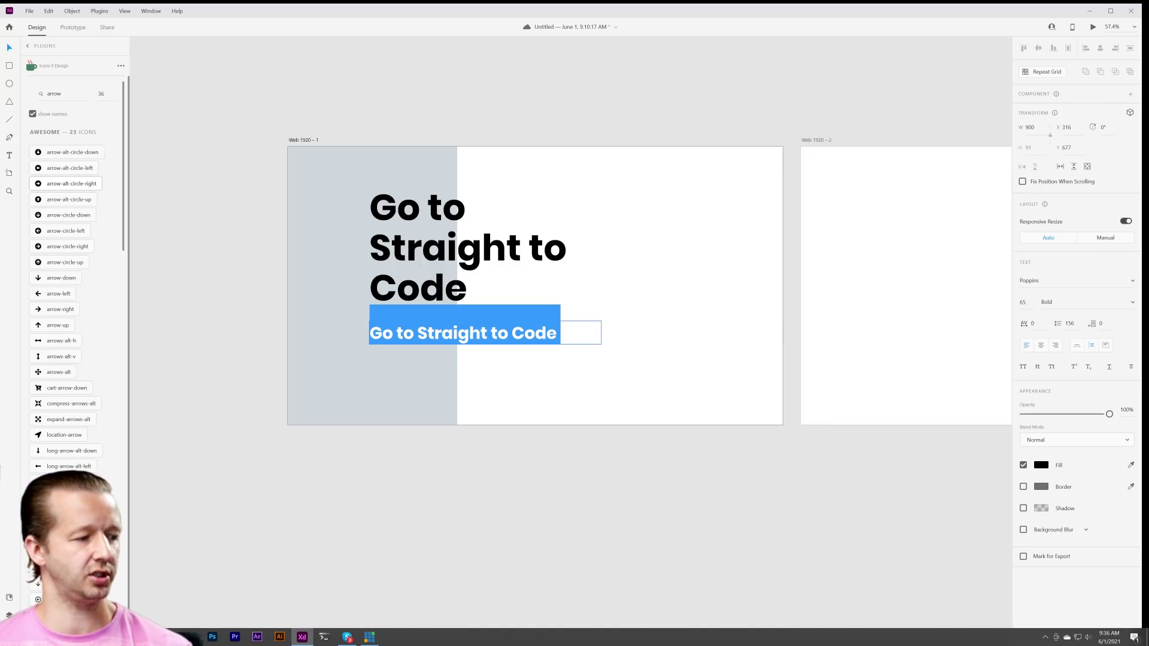
mouse_move(90, 637)
left_click(133, 598)
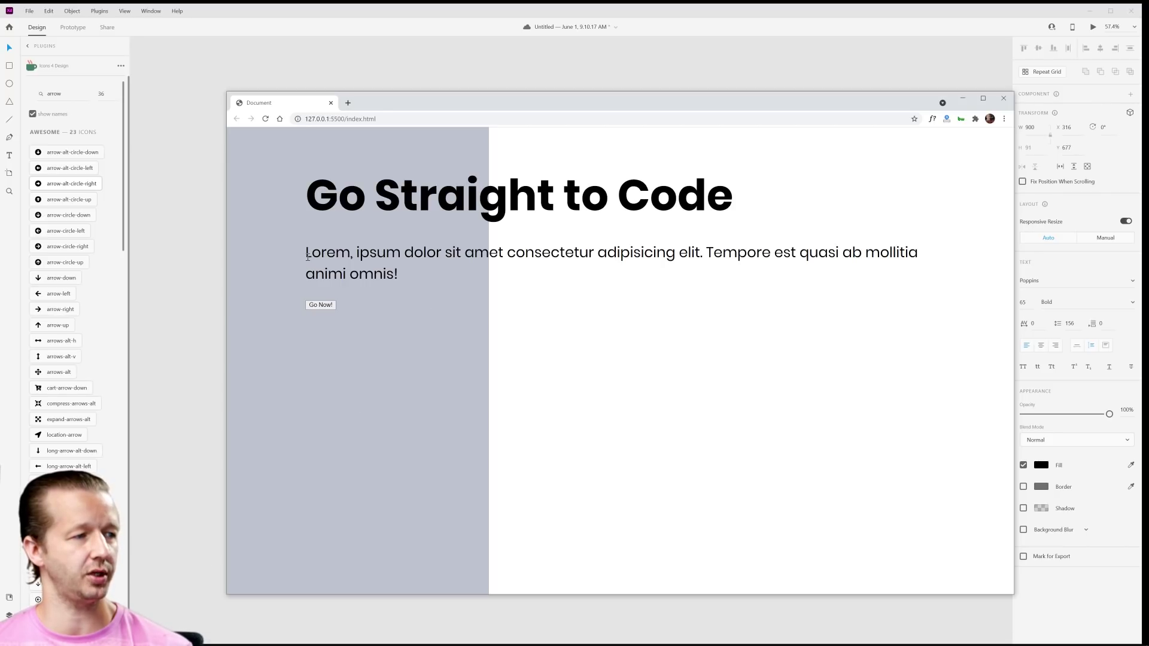
left_click_drag(307, 256, 400, 275)
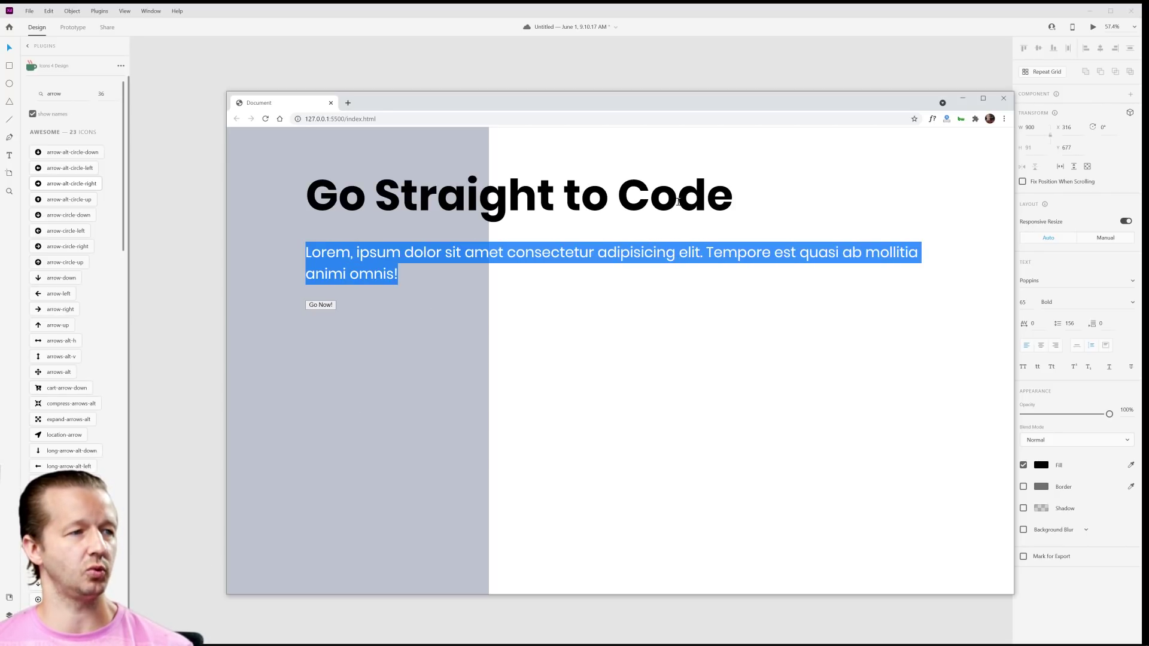
Step: Paste the copied Lorem ipsum paragraph into the heading copy, replacing its text
key("ctrl+c")
key("alt+Tab")
triple_click(513, 330)
key("ctrl+v")
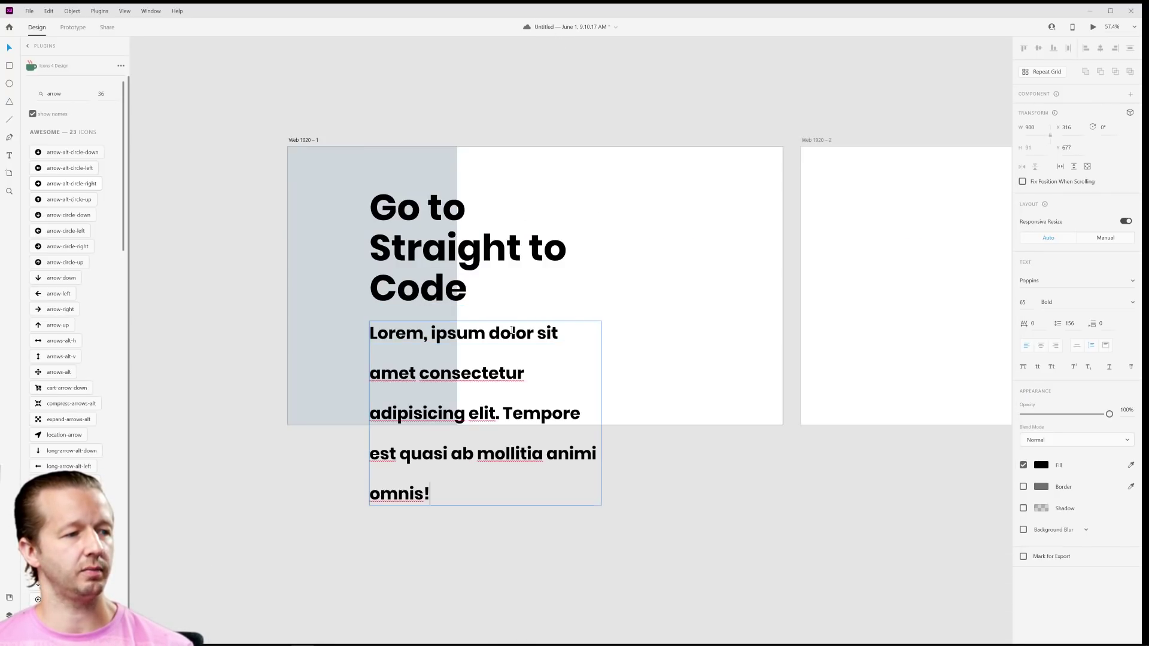
key("Escape")
Step: Widen the paragraph to 1374 and lower its font size
left_click_drag(602, 413, 723, 377)
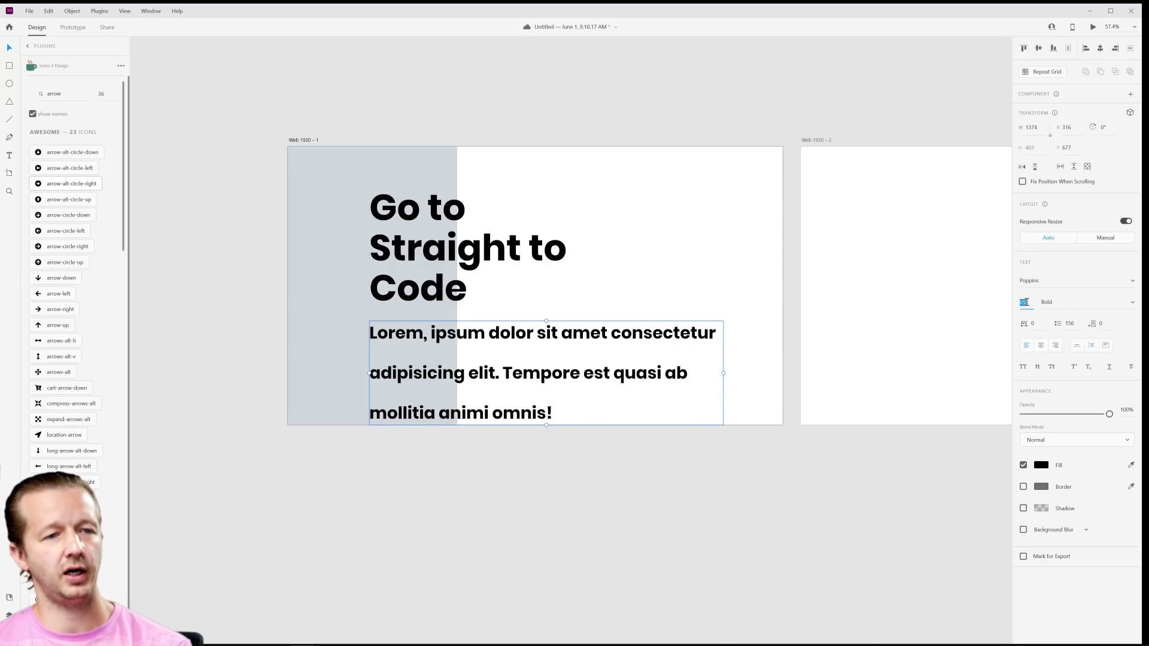
key("Down")
key("Down")
key("Down")
key("Down")
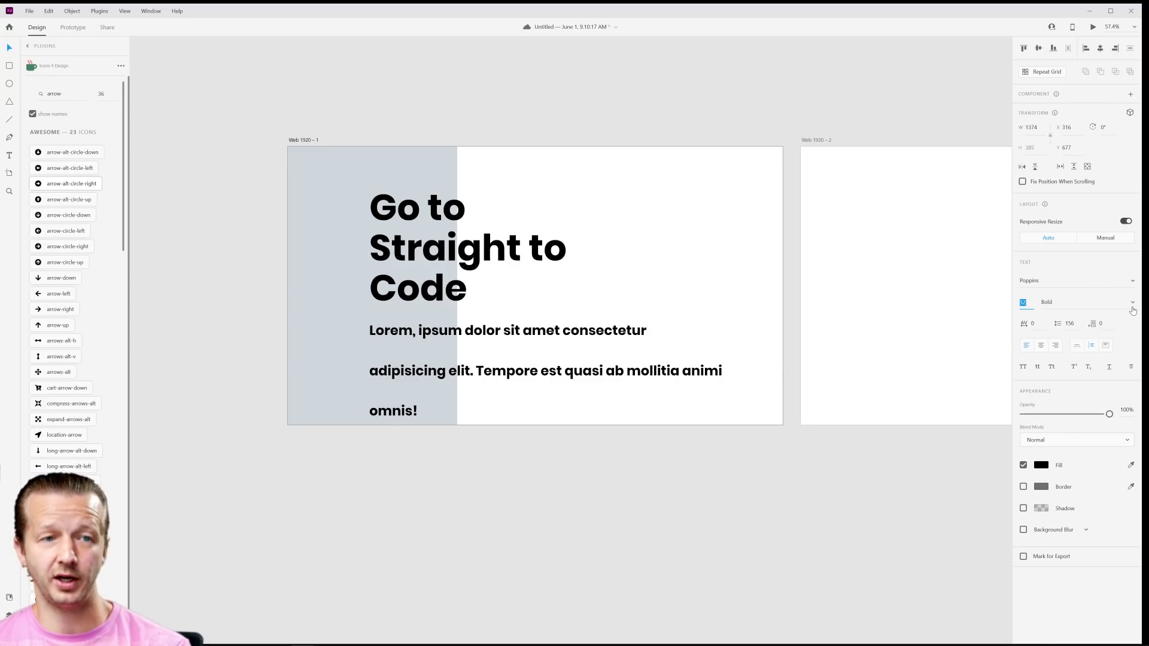
left_click(1133, 309)
Step: Set the paragraph to Regular weight with tighter line spacing, aligned to the heading's left edge
left_click(1092, 245)
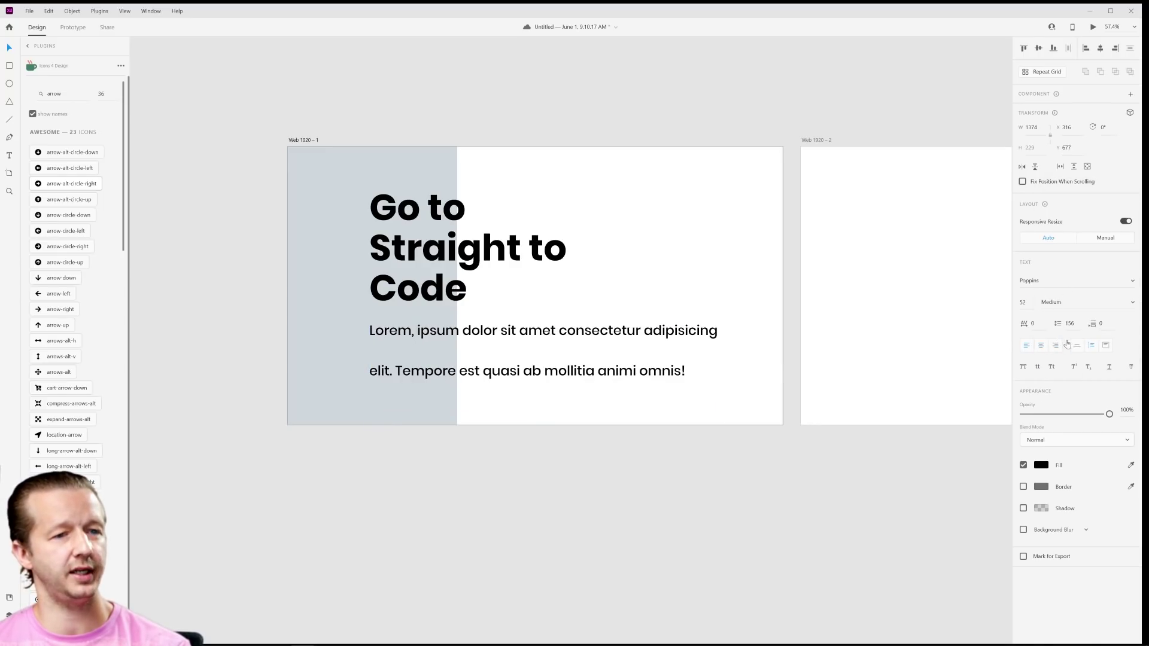
left_click_drag(1079, 325, 1093, 465)
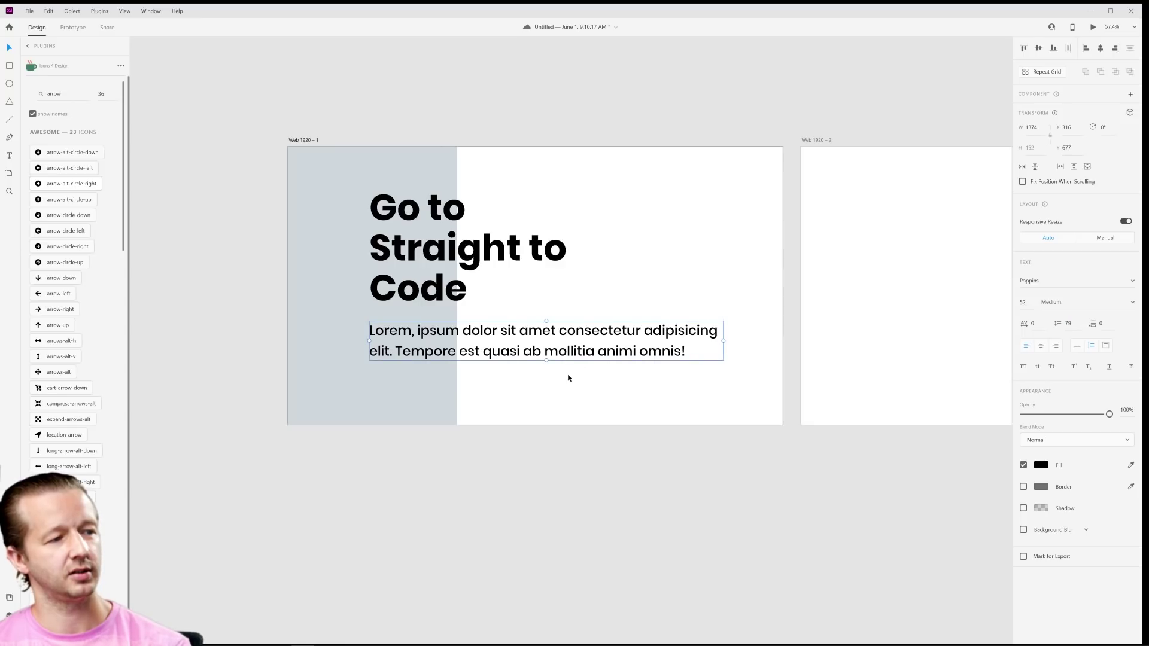
left_click(1123, 309)
left_click(1058, 288)
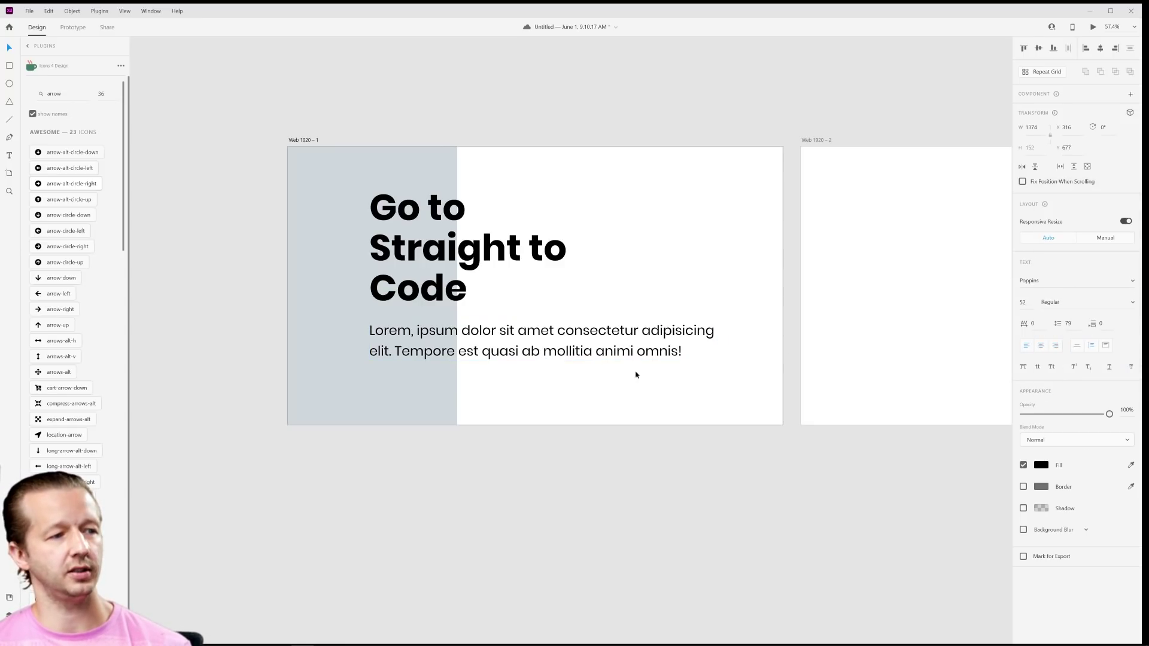
left_click_drag(552, 352, 557, 357)
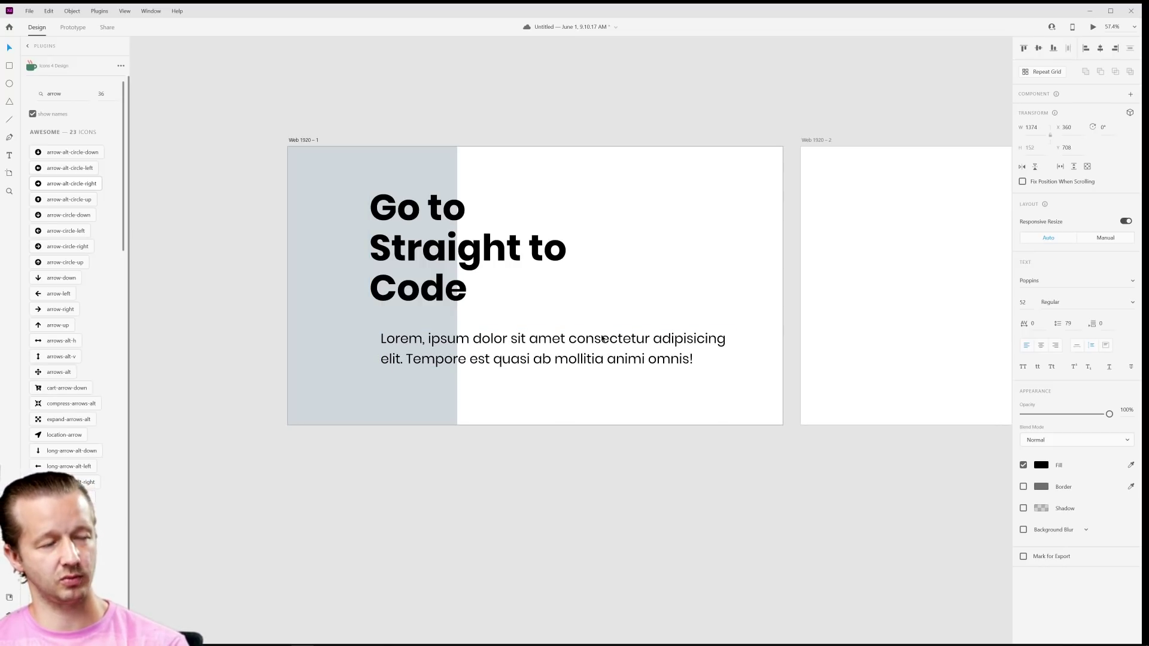
left_click_drag(413, 352, 405, 353)
Step: Reduce the paragraph font size and reposition the heading and paragraph together
left_click(428, 245, "shift")
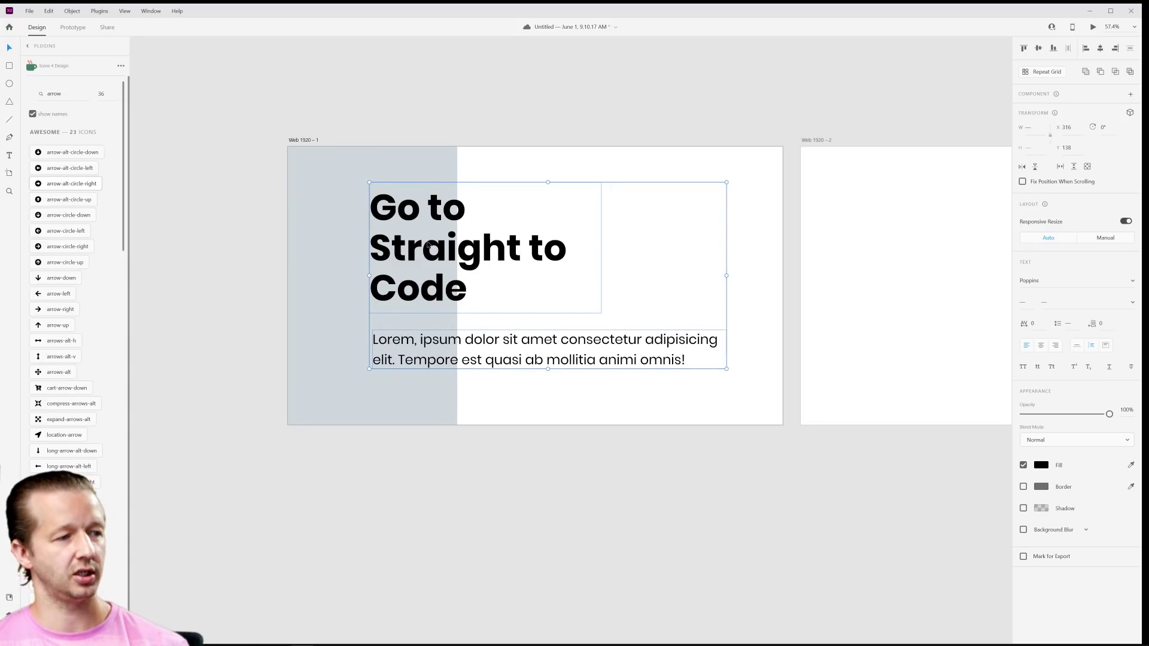
left_click_drag(429, 245, 428, 251)
left_click(679, 223)
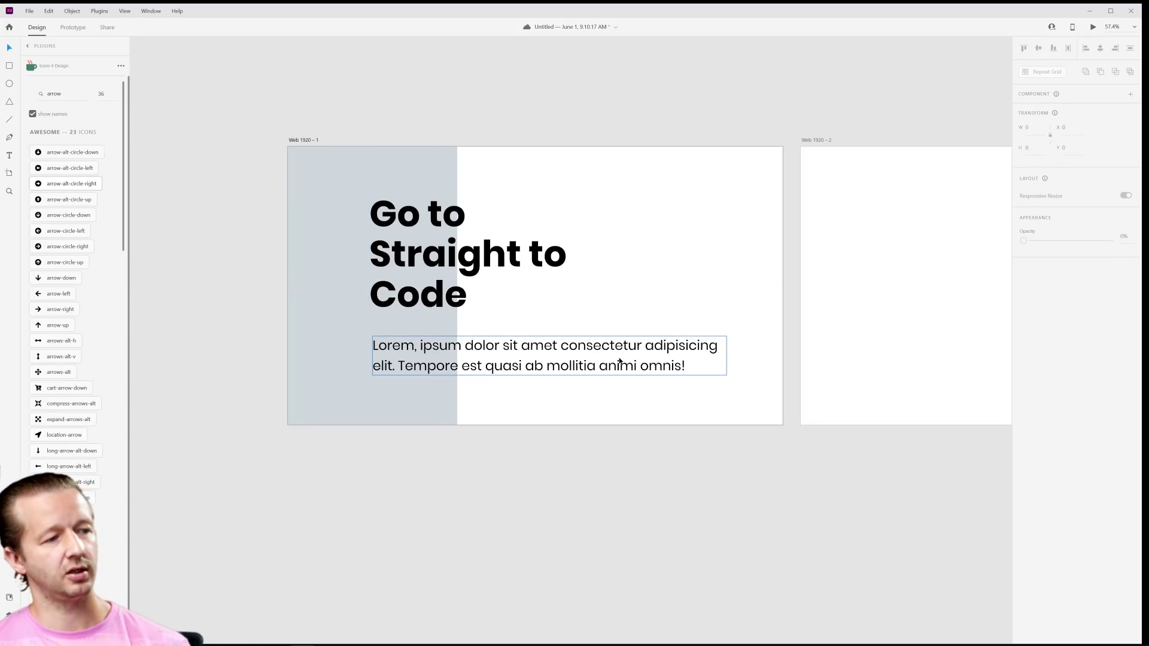
left_click(620, 360)
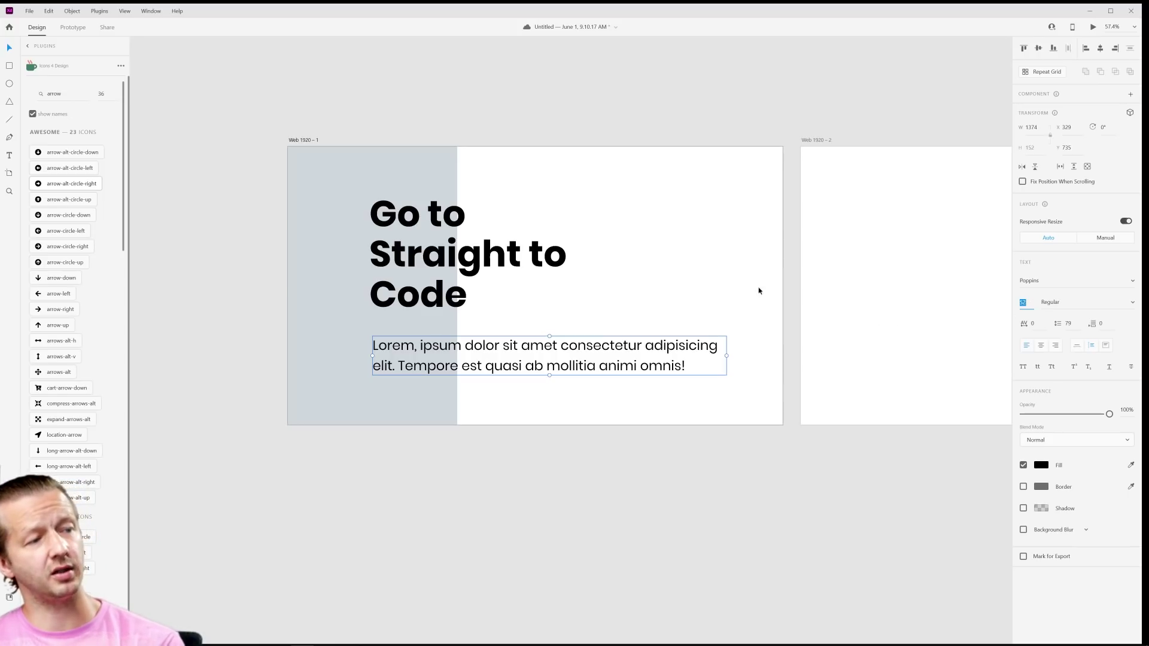
key("Down")
key("Down")
key("Down")
key("Down")
key("Down")
key("Down")
key("Down")
key("Down")
key("Down")
key("Down")
key("Down")
key("Down")
key("Down")
key("Down")
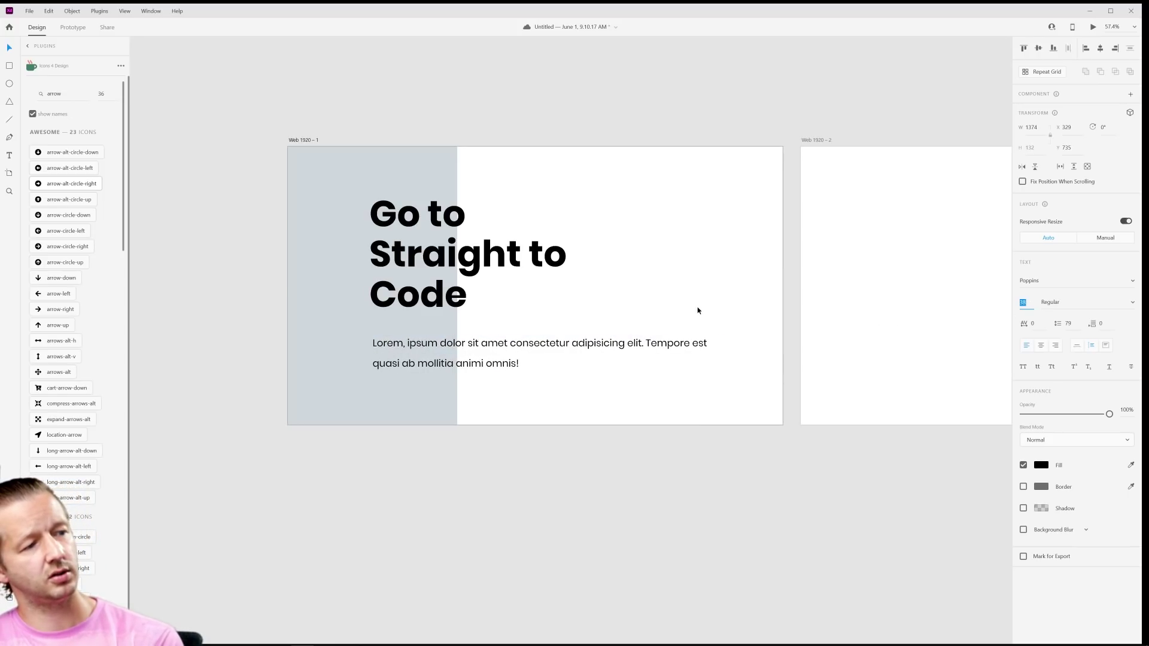
left_click(450, 258, "shift")
left_click_drag(450, 259, 451, 245)
left_click(626, 413)
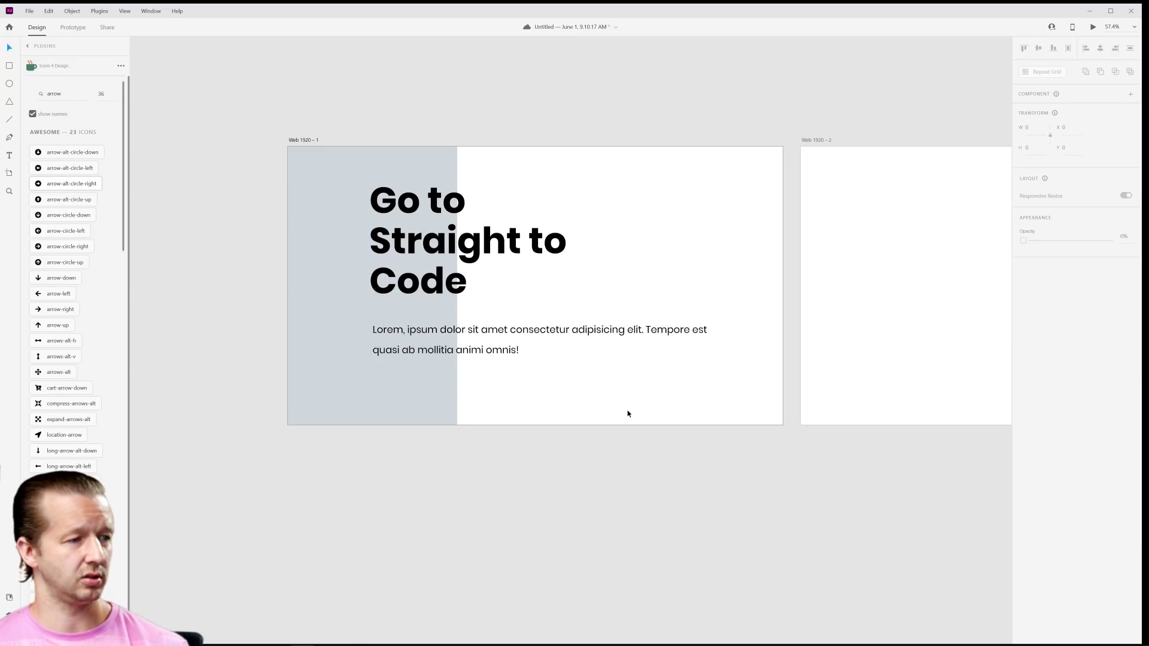
Step: Shrink the heading to 134, nudge the paragraph up, and set its line spacing to 66
left_click(425, 220)
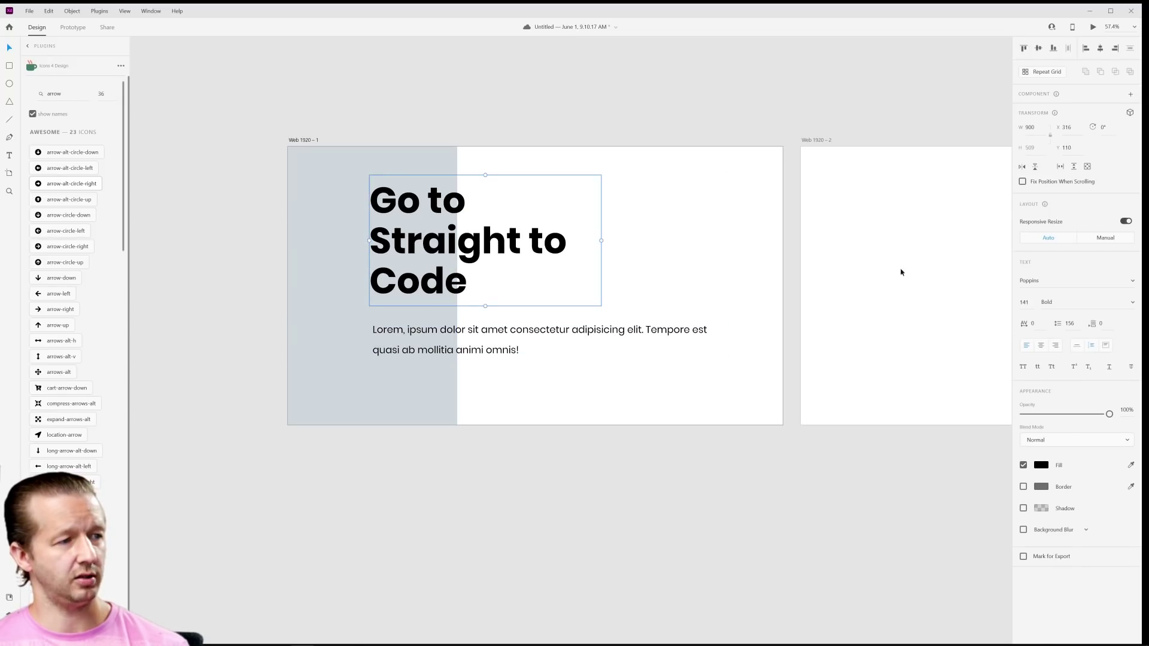
left_click(1024, 302)
key("Down")
key("Down")
key("Down")
key("Down")
key("Down")
key("Down")
key("Down")
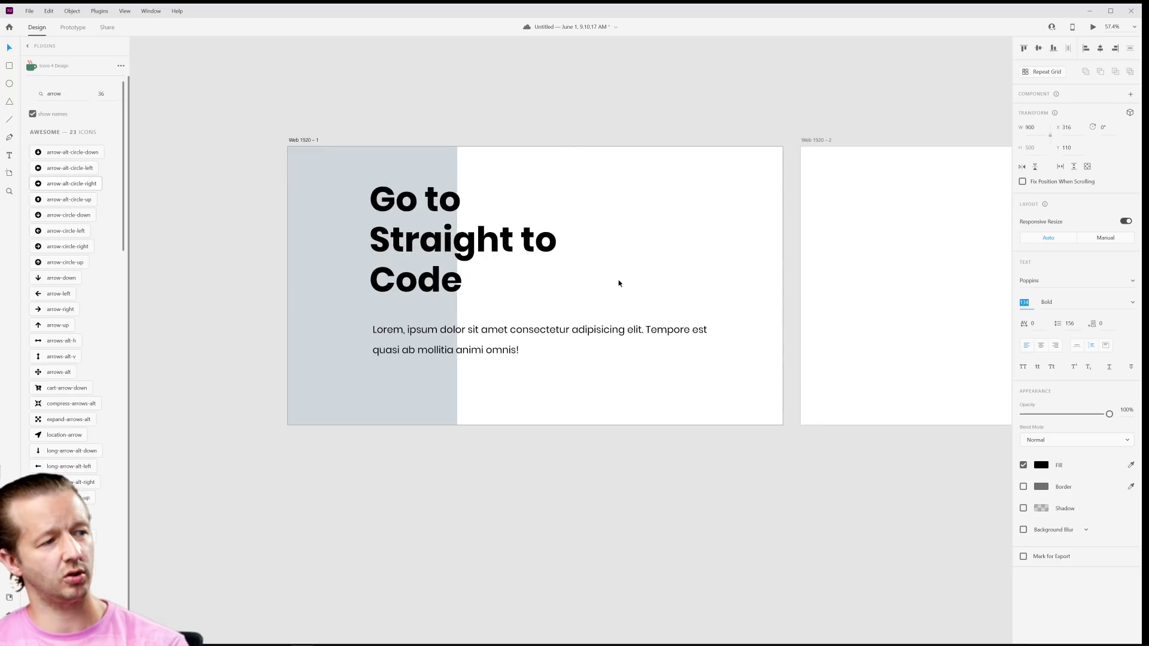
left_click(619, 284)
left_click(569, 341)
key("Up")
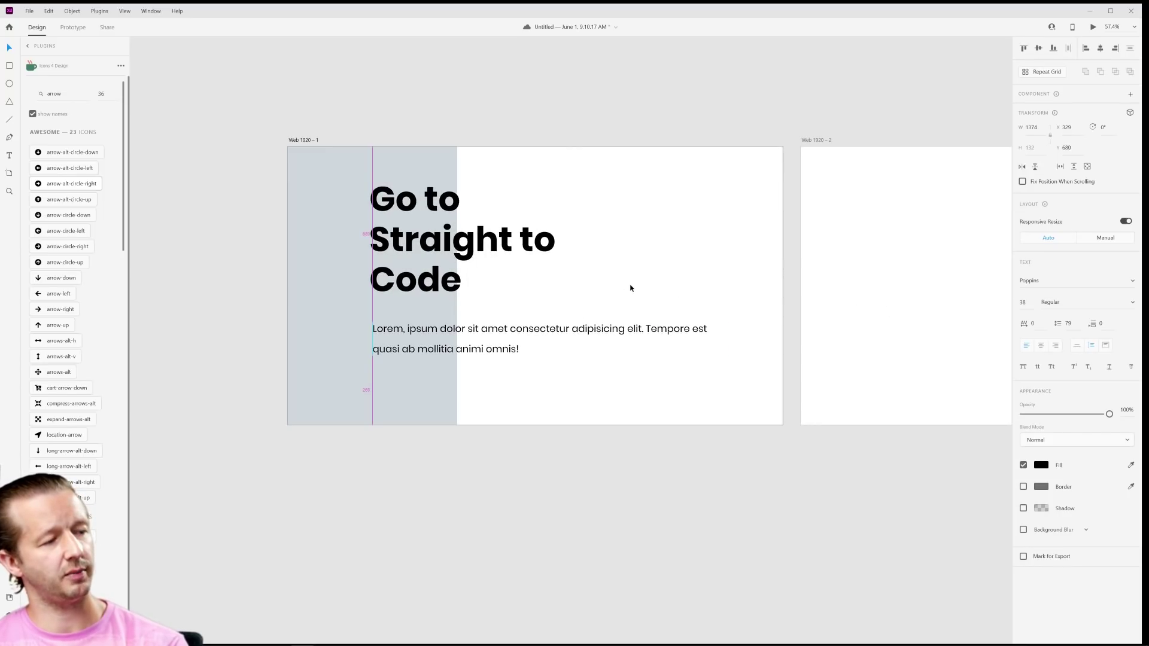
key("Up")
key("Up")
key("Up")
key("Up")
key("Up")
key("Up")
key("Up")
key("Up")
key("Up")
key("Up")
key("Up")
key("Up")
key("Up")
key("Up")
key("Up")
key("Up")
key("Up")
key("Up")
key("Up")
key("Up")
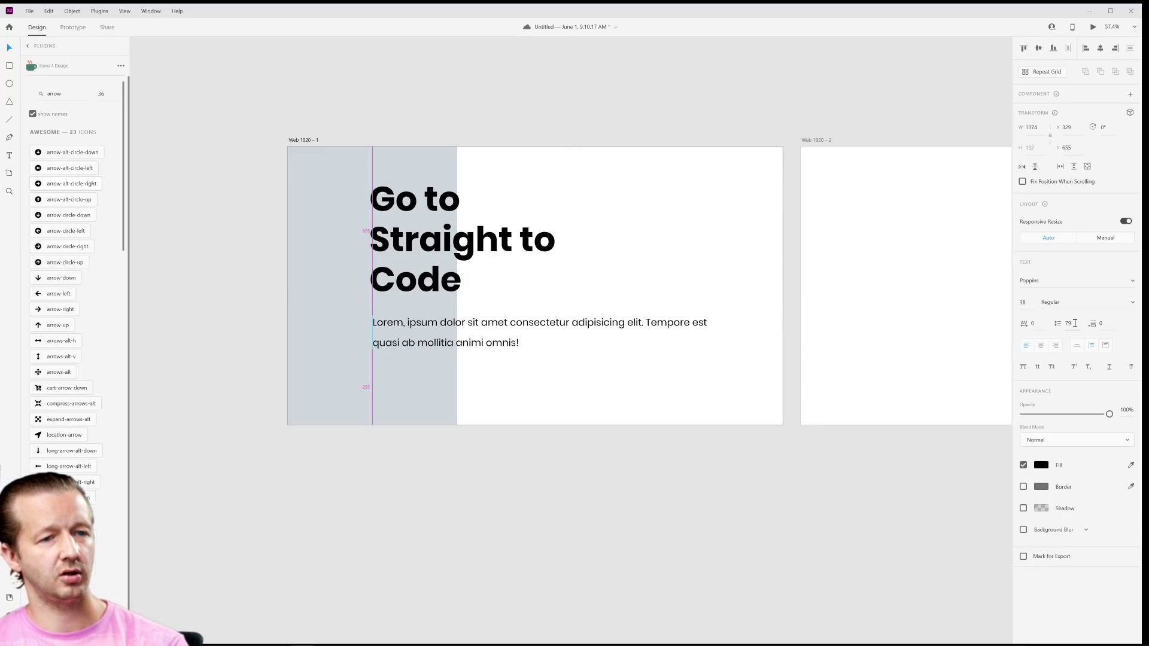
left_click(1075, 323)
key("Down")
key("Down")
key("Down")
key("Down")
key("Down")
key("Down")
key("Down")
key("Down")
key("Down")
key("Down")
key("Down")
key("Down")
key("Down")
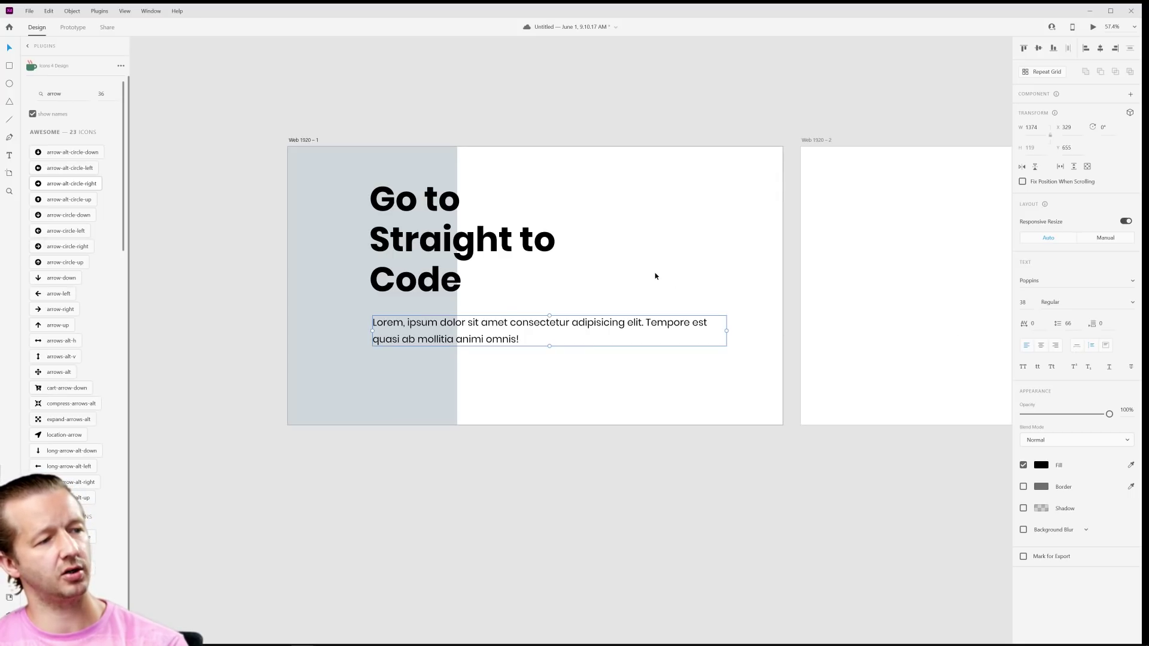
left_click(655, 276)
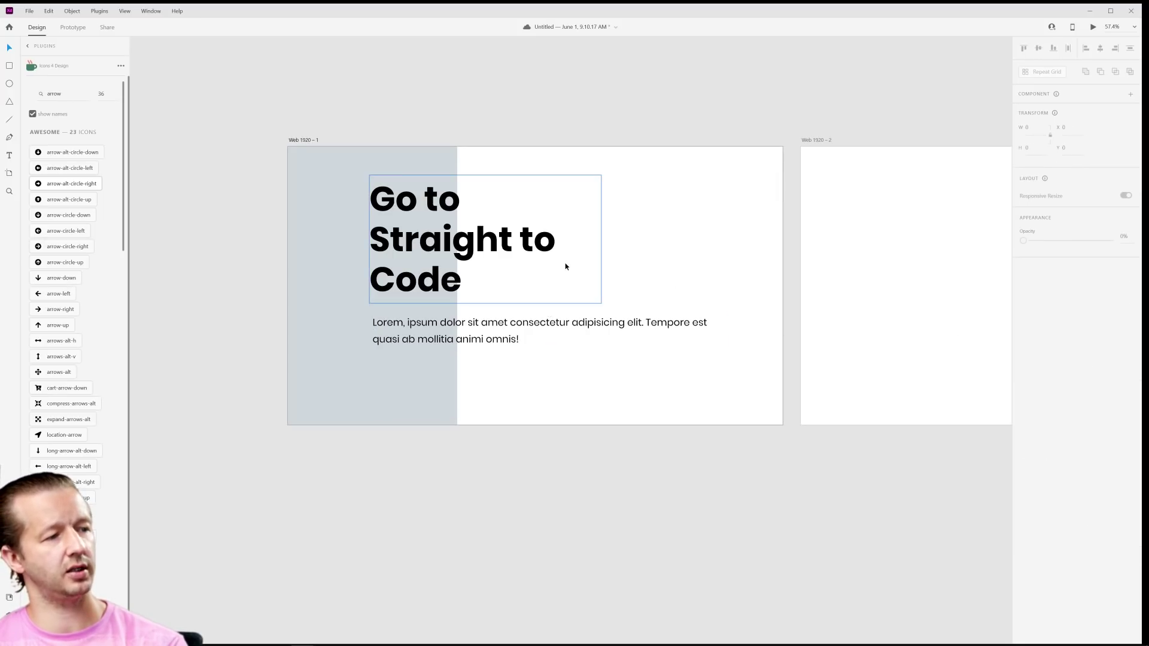
Step: Draw a button rectangle below the paragraph and nudge the paragraph up slightly
left_click(8, 156)
left_click(9, 65)
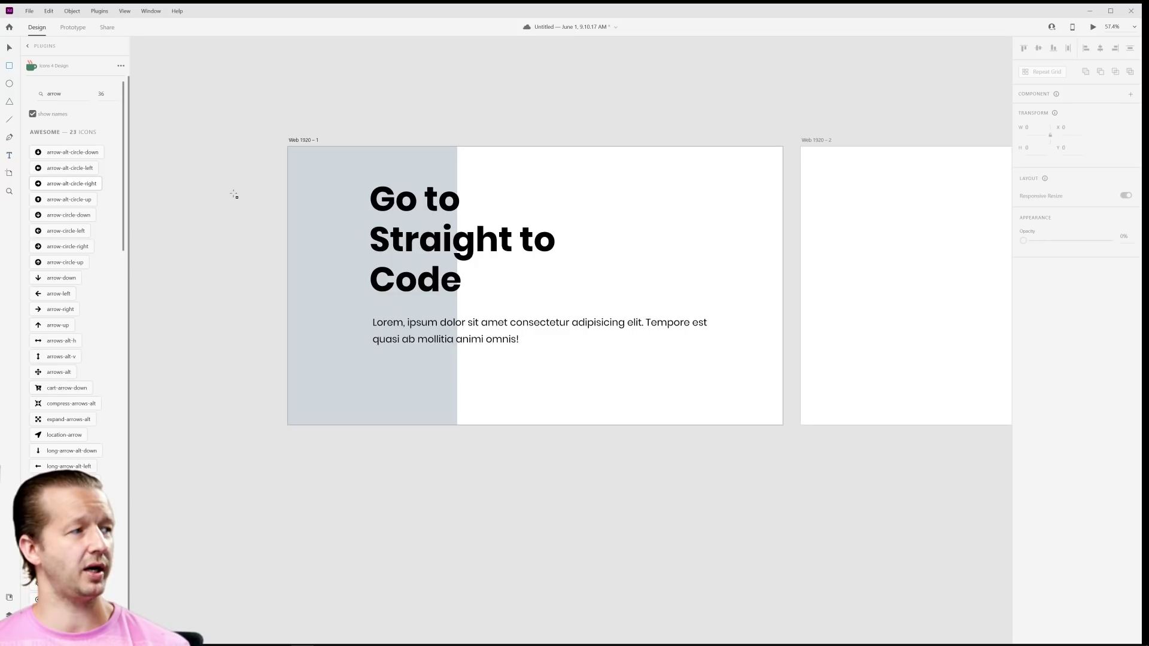
mouse_move(373, 370)
left_mouse_down()
mouse_move(485, 404)
mouse_move(439, 385)
left_mouse_up()
key("v")
left_click_drag(470, 337, 470, 328)
left_click(466, 382)
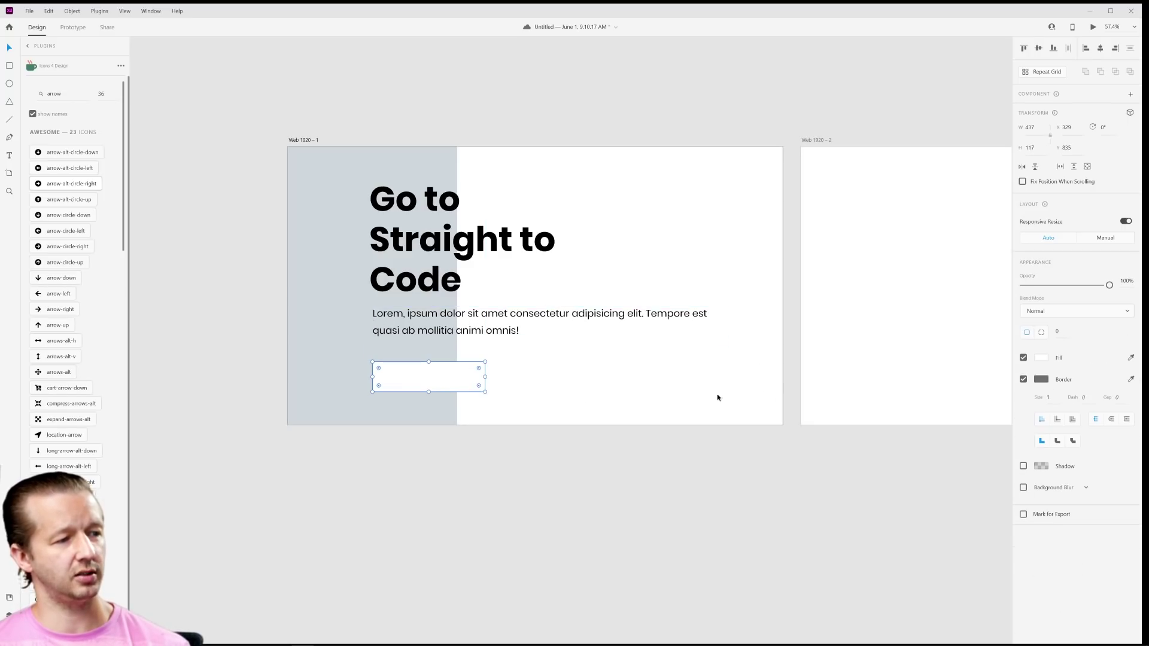
Step: Remove the rectangle's border and fill it with blue #006DC1
left_click(1028, 381)
left_click(1029, 380)
left_click(1026, 381)
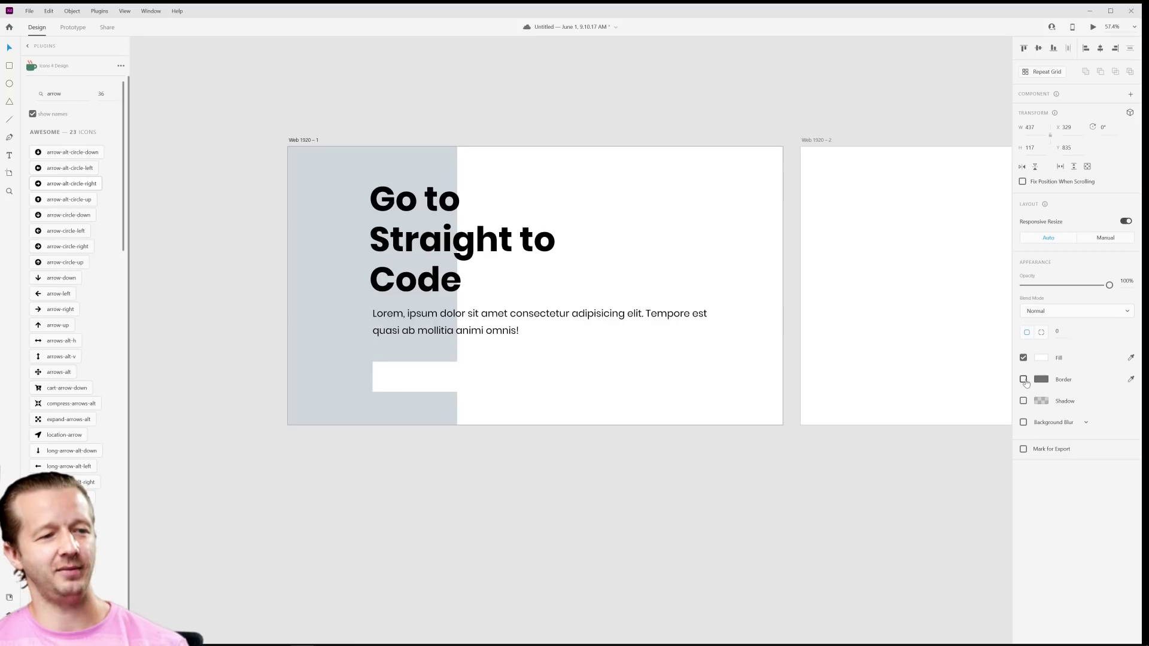
left_click(1042, 360)
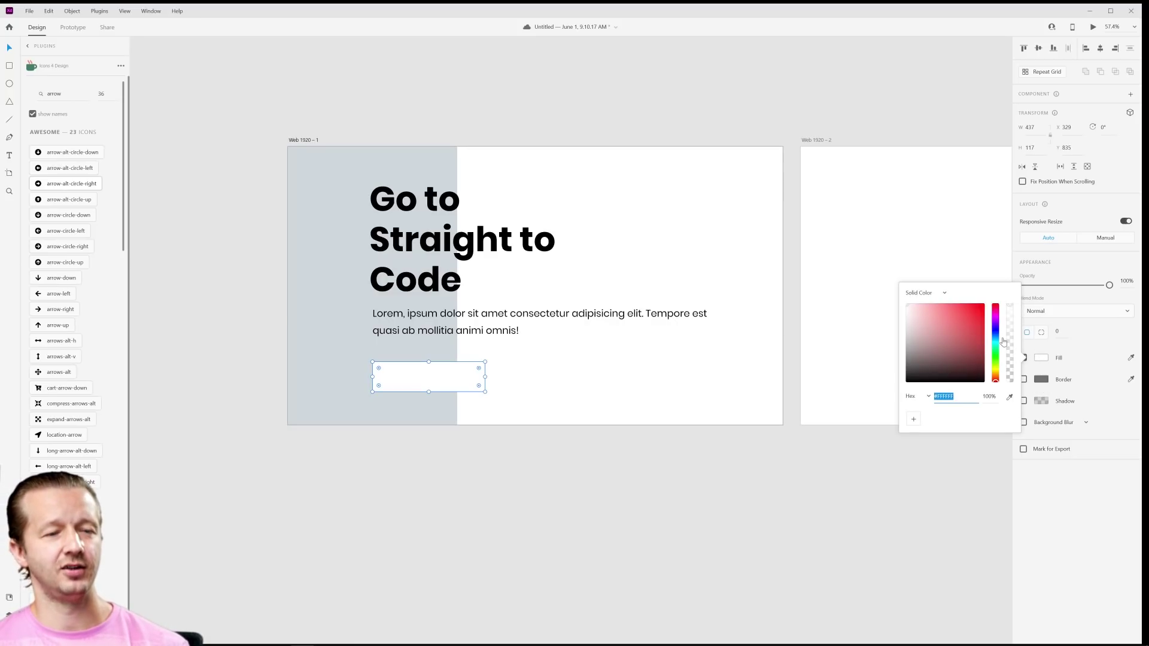
left_click(995, 337)
left_click_drag(967, 331, 984, 323)
left_click(456, 376)
left_click(178, 183)
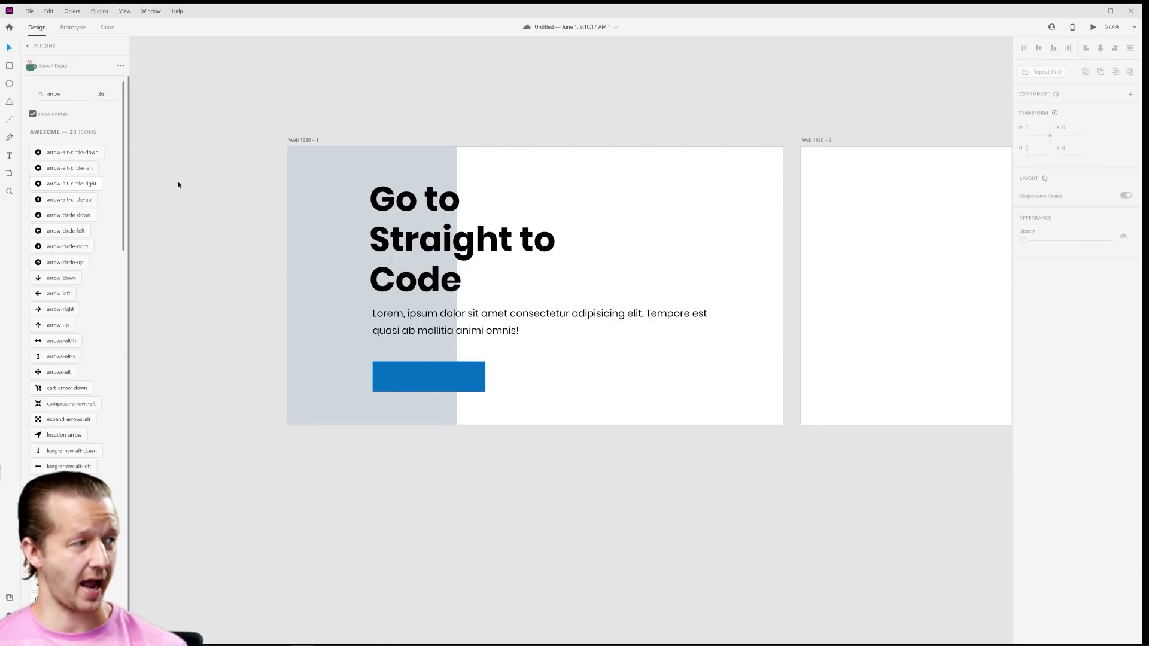
Step: Add a 'Go to Code' text label across the blue button
left_click(9, 155)
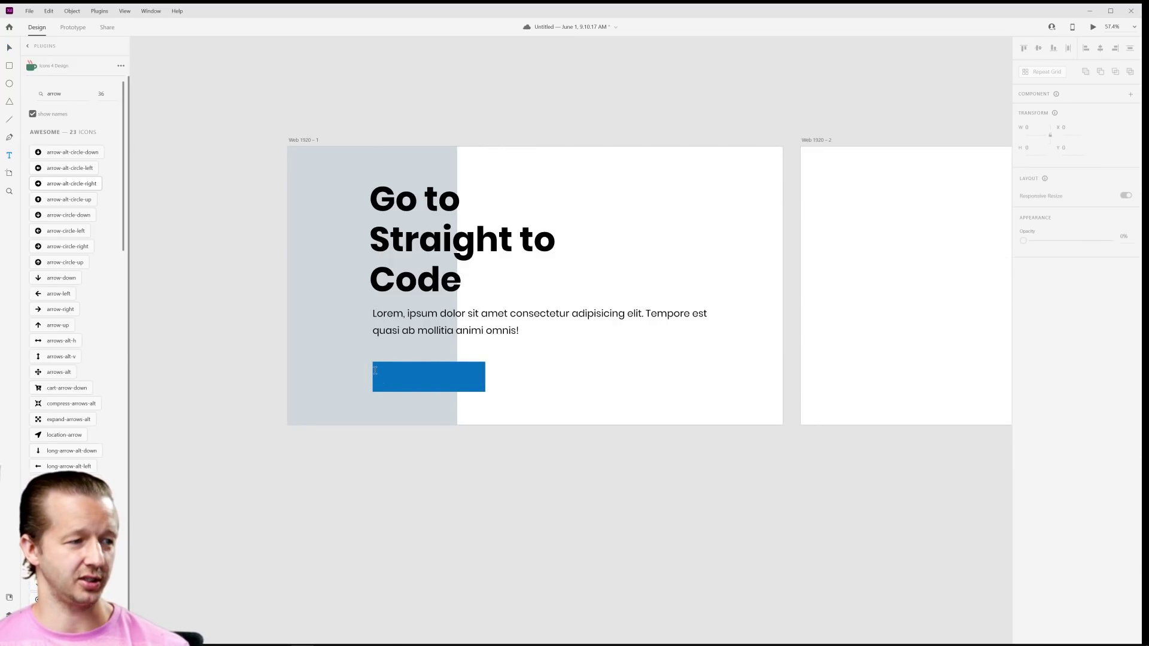
left_click_drag(373, 367, 484, 386)
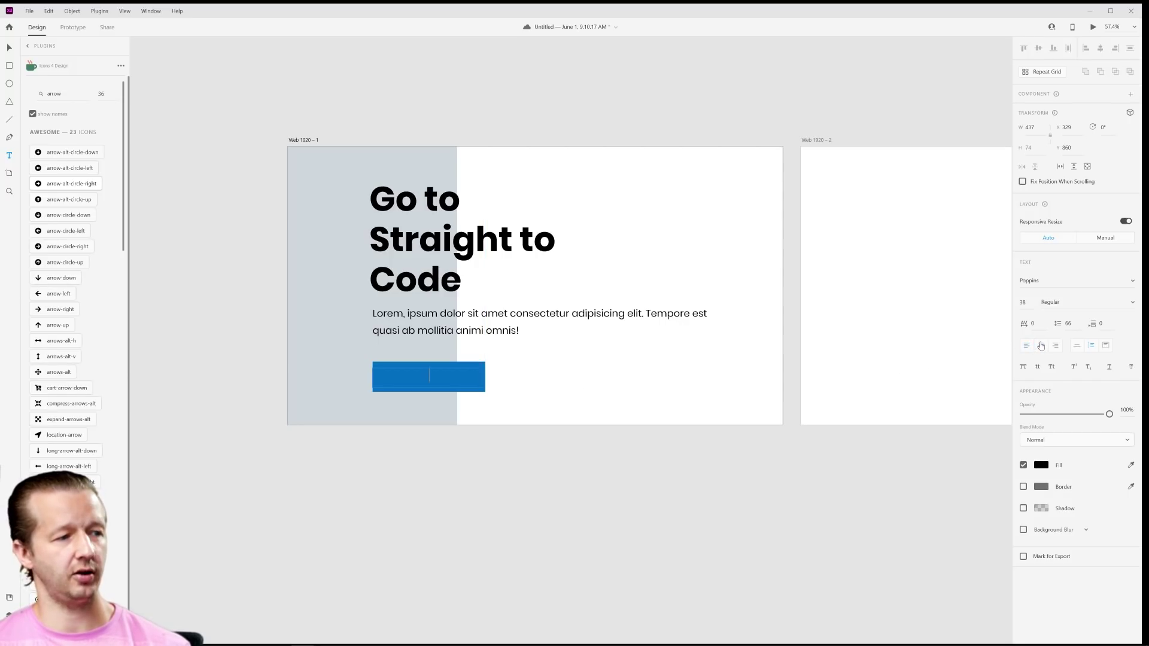
type("Go to S")
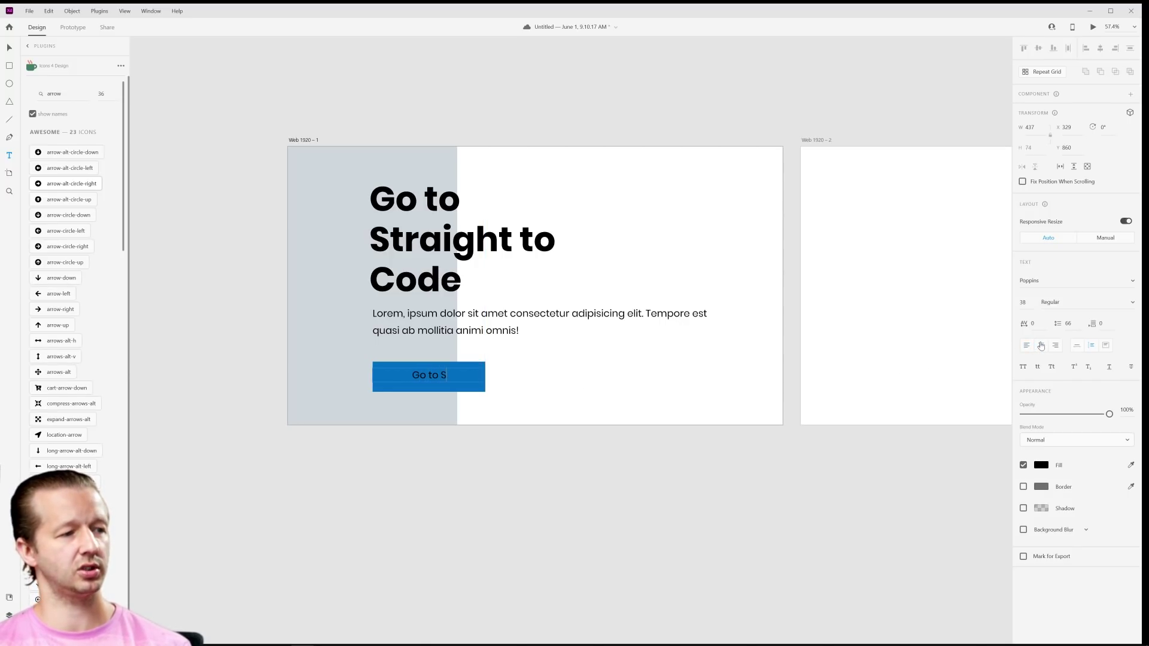
key("BackSpace")
type("c")
key("BackSpace")
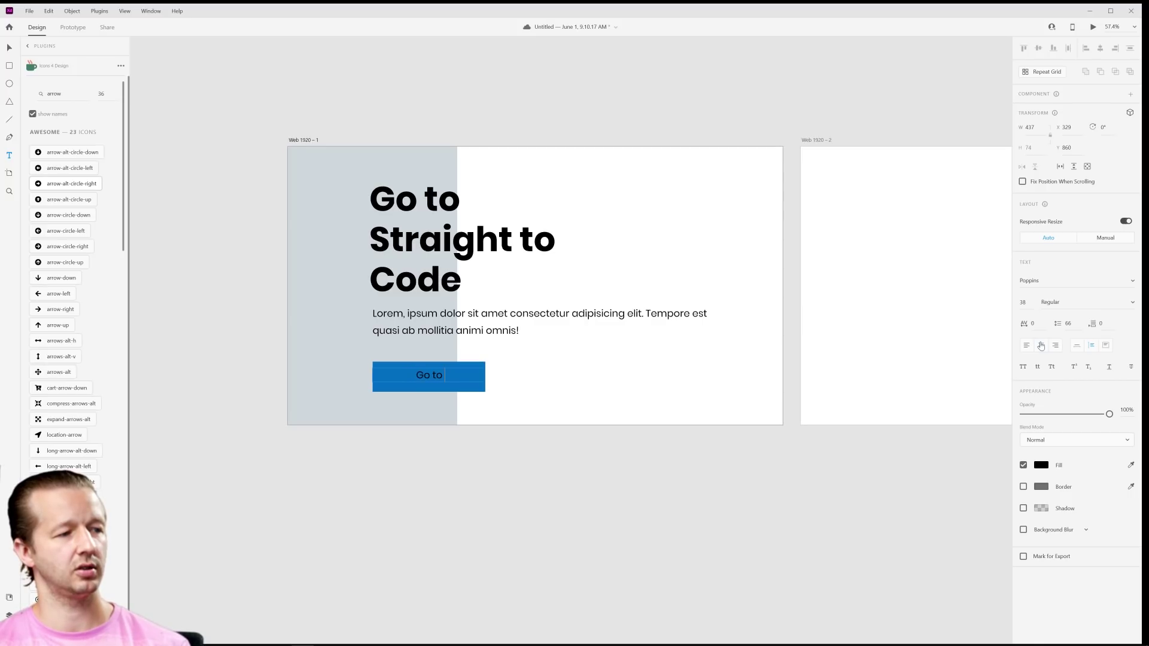
type("Code")
key("Escape")
Step: Make the label white and centre it vertically on the button
left_click(1039, 466)
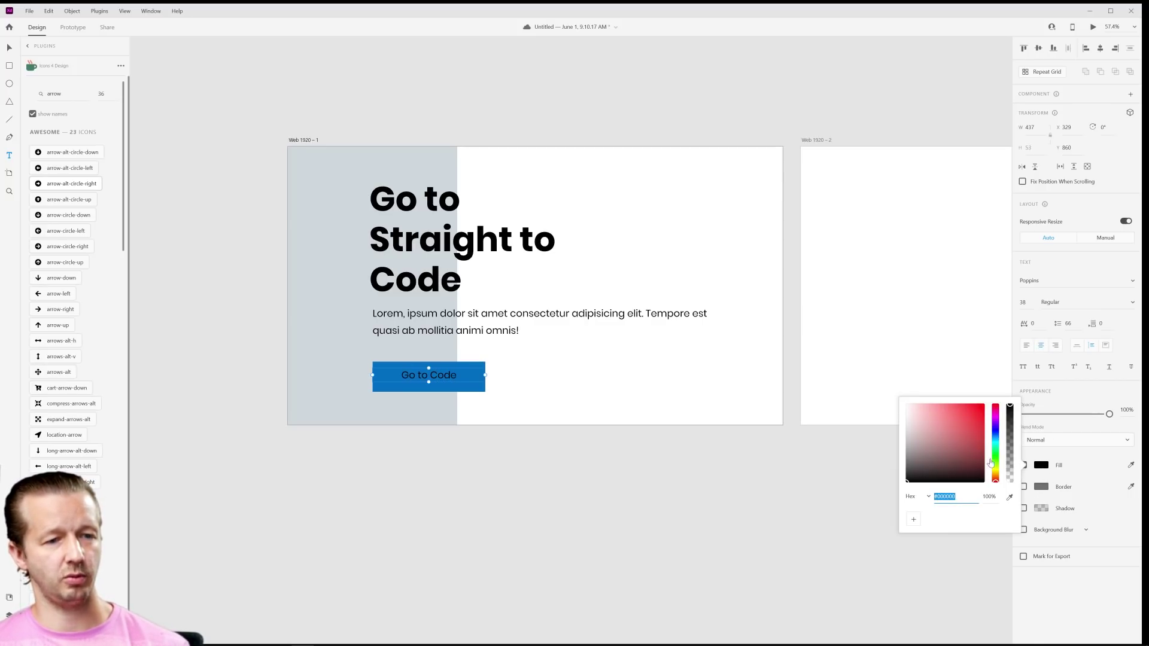
left_click_drag(927, 419, 899, 399)
key("Escape")
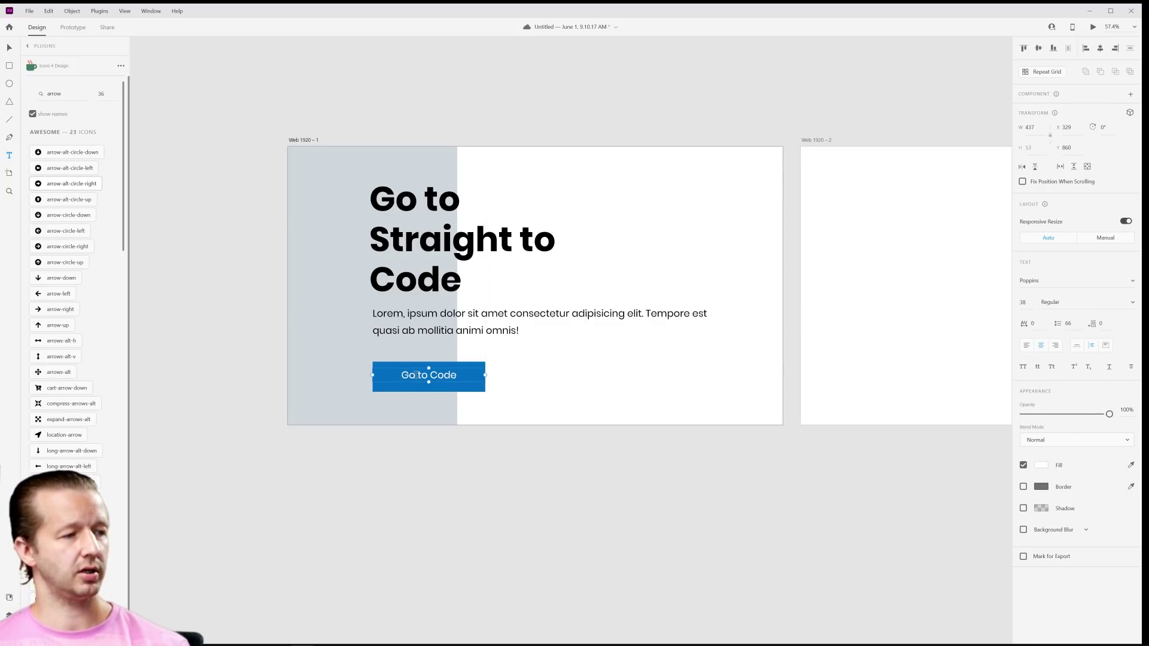
left_click_drag(423, 374, 420, 381)
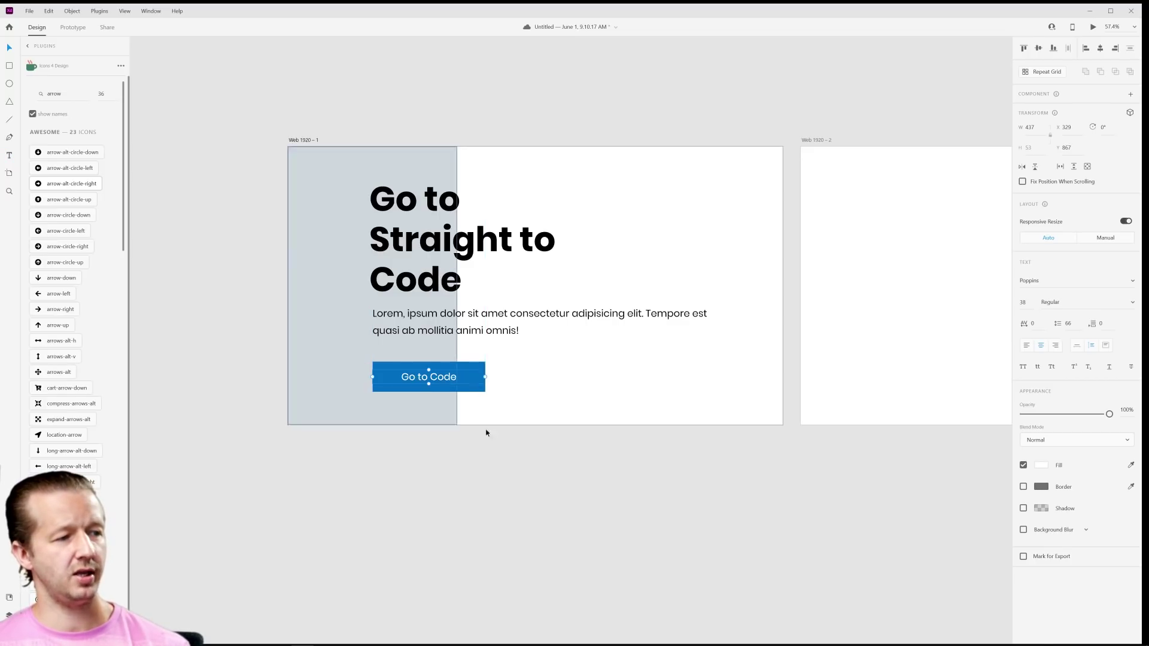
left_click(404, 420)
scroll(403, 420, "up", 4)
Step: Search the icon plugin for 'arrow' and insert the arrow-alt-circle-right icon into the button
scroll(403, 423, "down", 2)
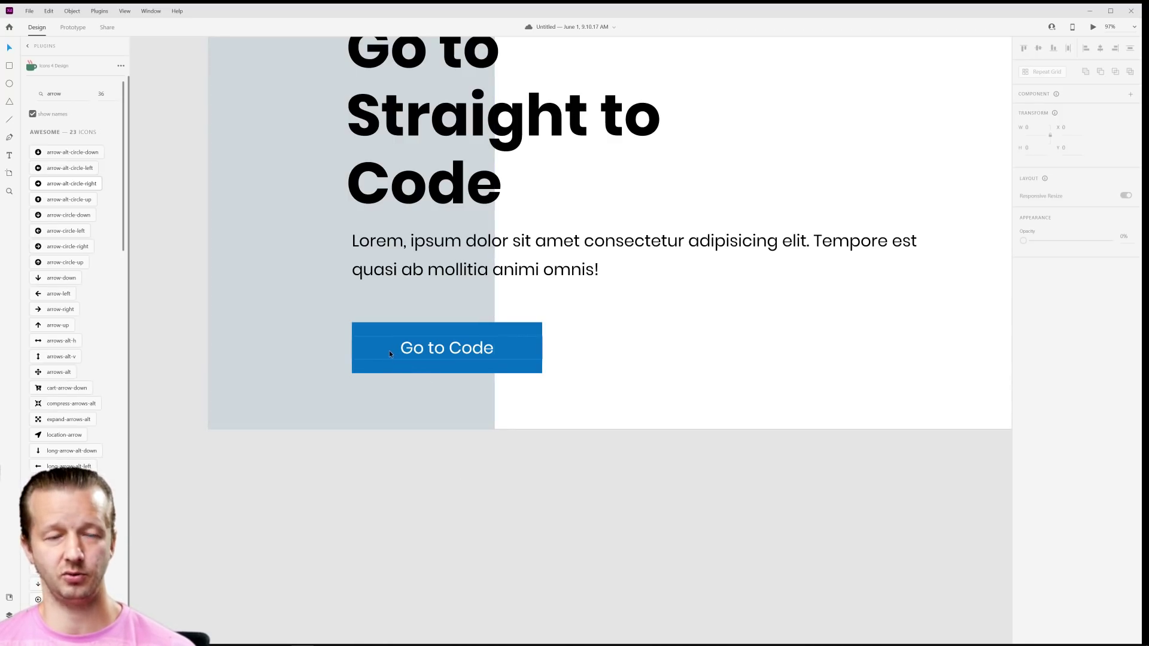
left_click(38, 100)
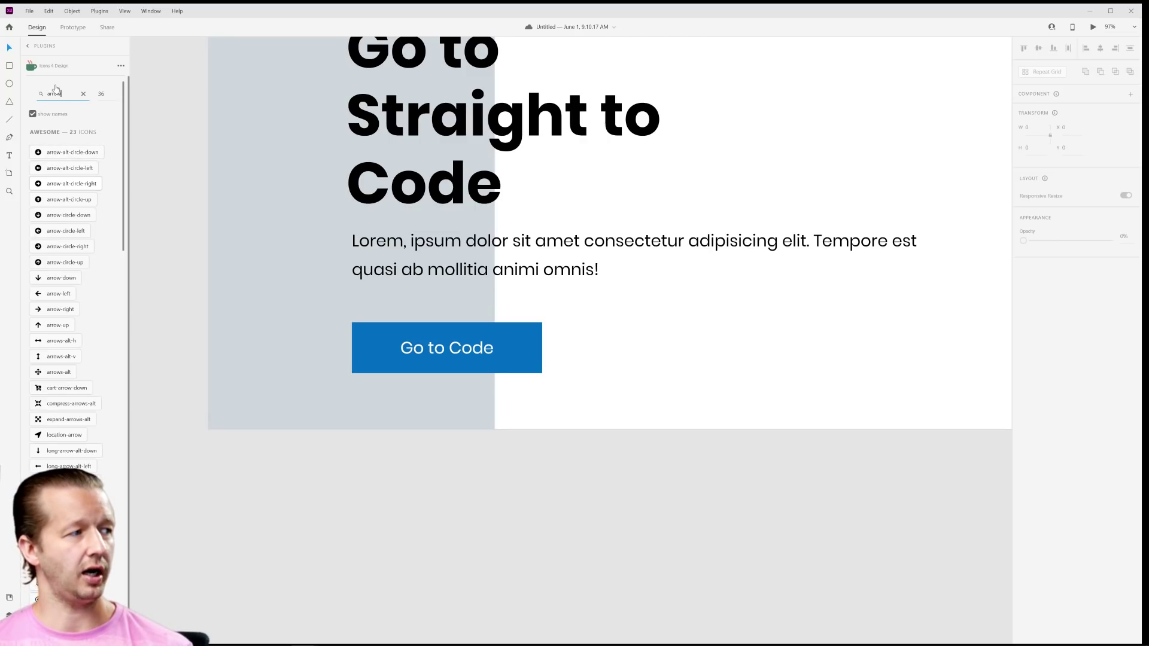
left_click(50, 186)
left_click_drag(577, 379, 503, 483)
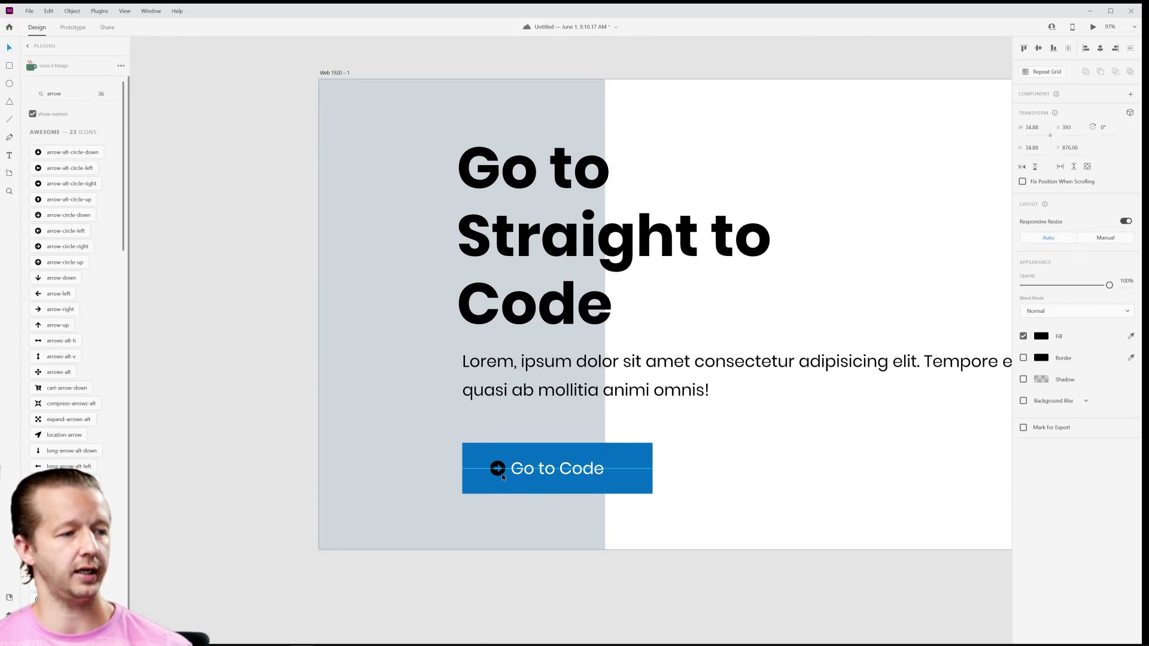
Step: Make the arrow icon white and shift the 'Go to Code' label right to make room
left_click(1040, 336)
left_click_drag(951, 314, 620, 194)
left_click(249, 257)
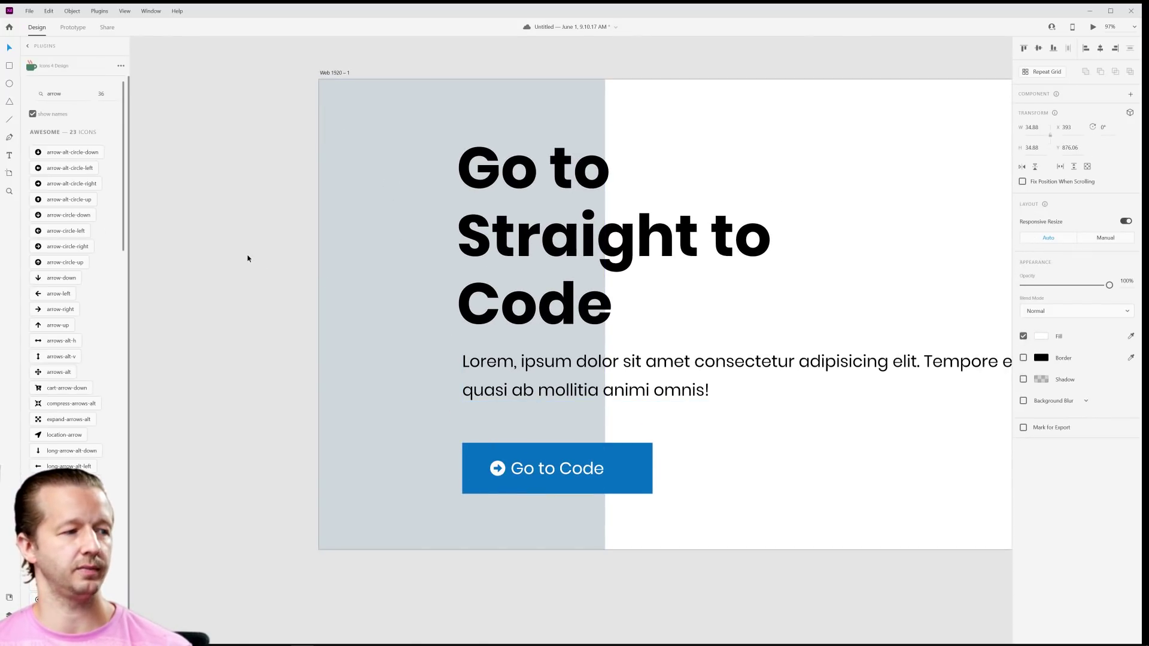
left_click_drag(571, 472, 578, 470)
left_click(710, 603)
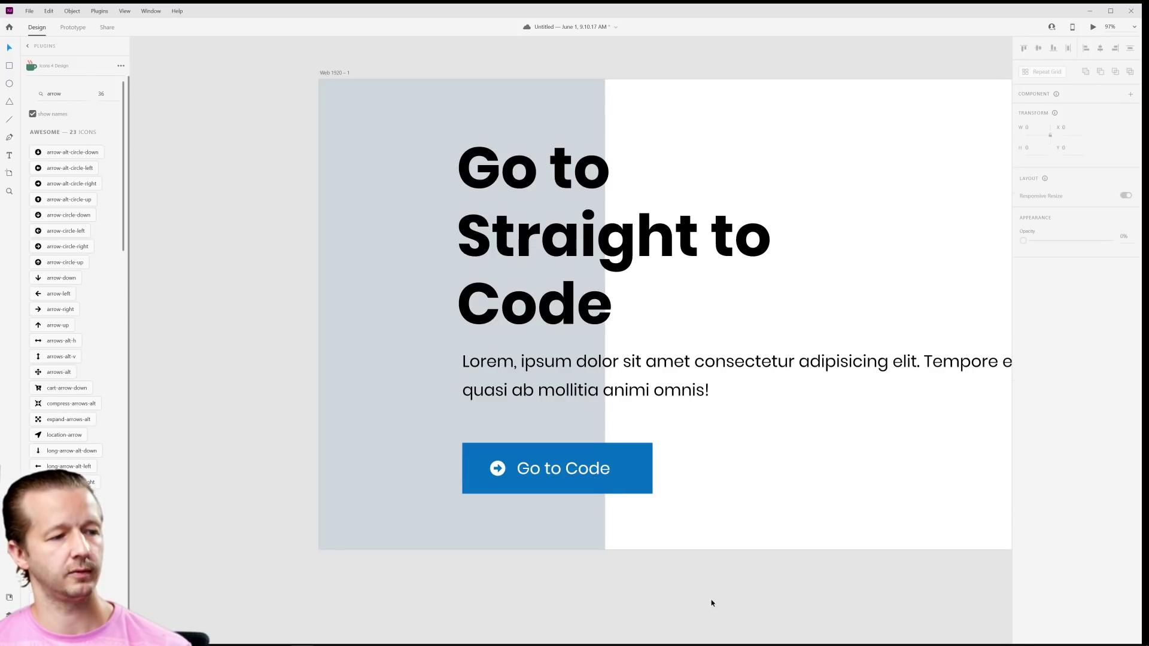
scroll(847, 329, "down", 6)
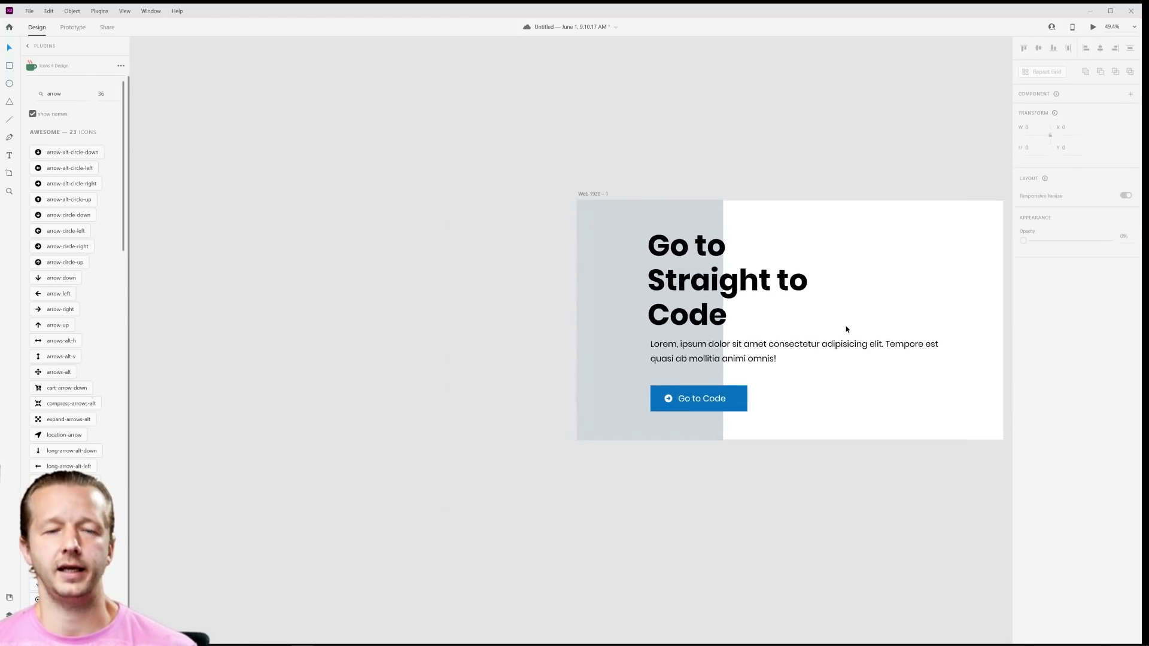
Step: Slightly round the corners of the Go to Code button's blue rectangle
left_click_drag(793, 327, 543, 303)
scroll(571, 310, "up", 3)
scroll(571, 310, "up", 1)
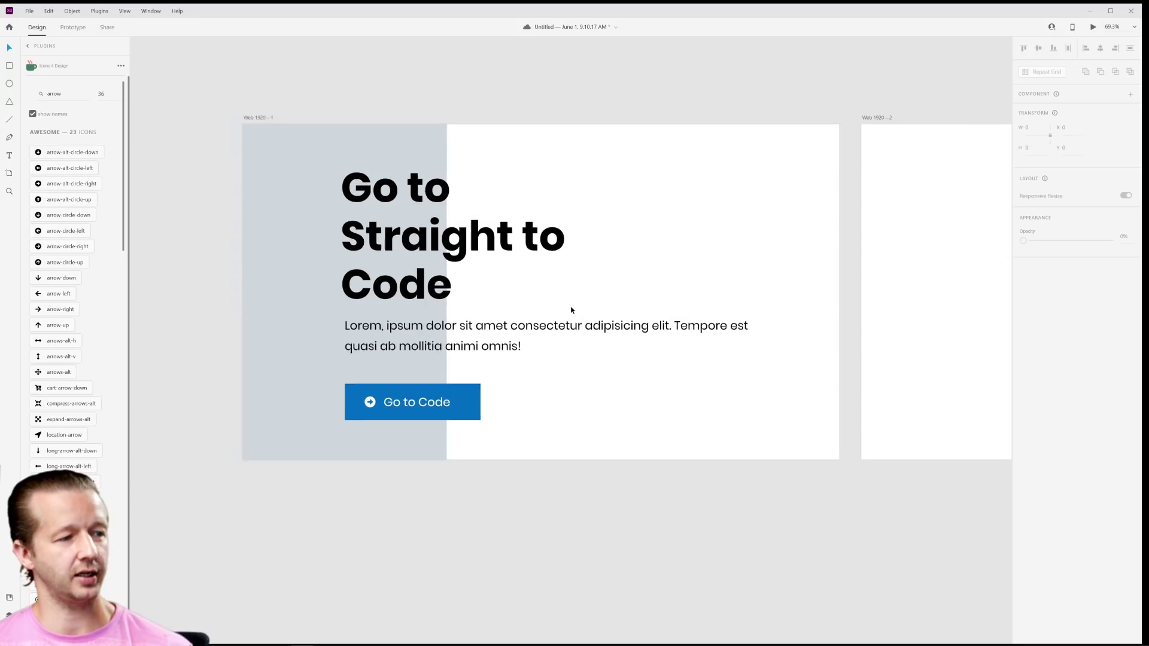
scroll(550, 335, "down", 1)
left_click(449, 384)
scroll(451, 384, "up", 3)
scroll(482, 374, "up", 1)
left_click(515, 367)
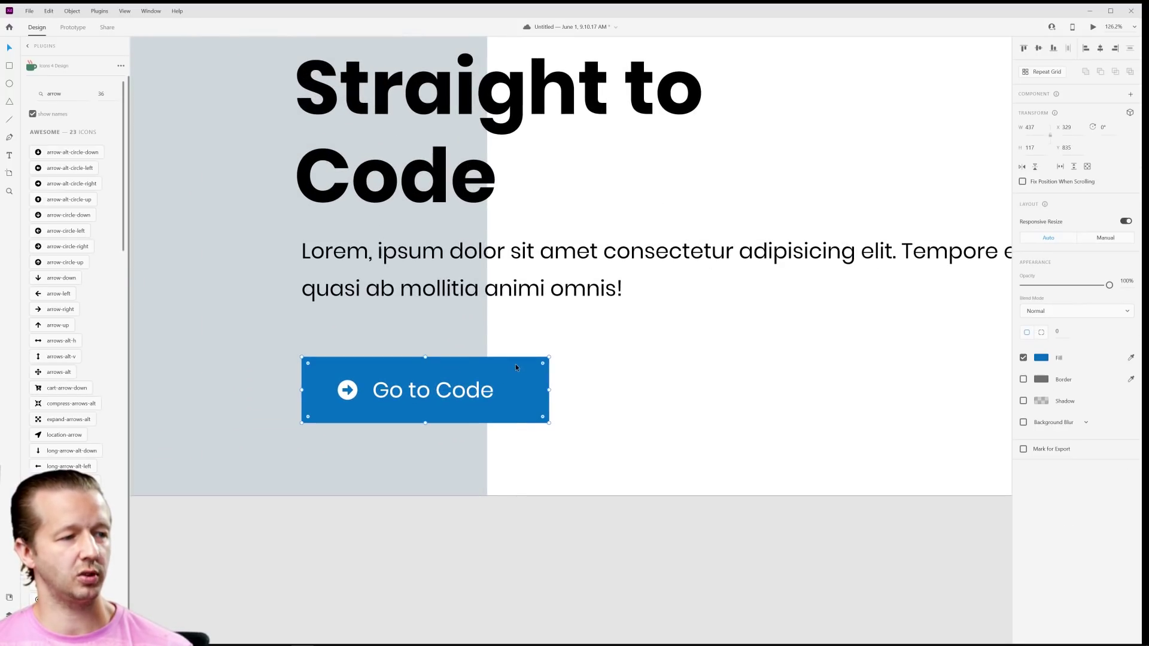
left_click_drag(542, 363, 541, 366)
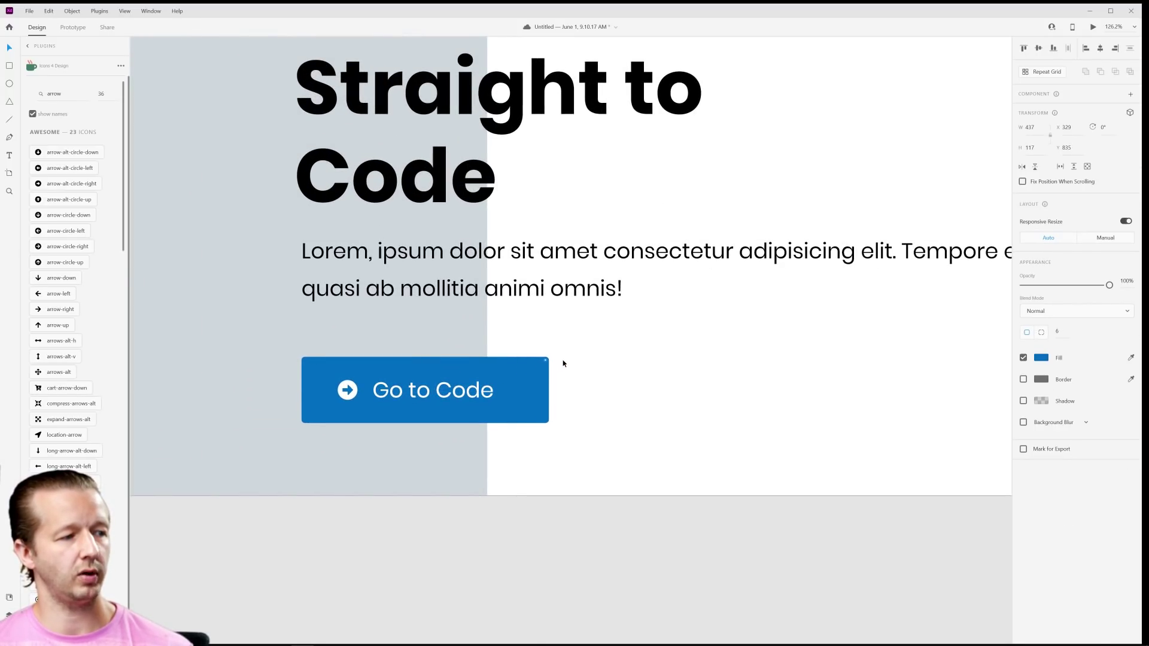
left_click(735, 536)
Step: Test a pill-shaped button, then keep the near-square 6-radius corners and zoom out
scroll(782, 400, "down", 3)
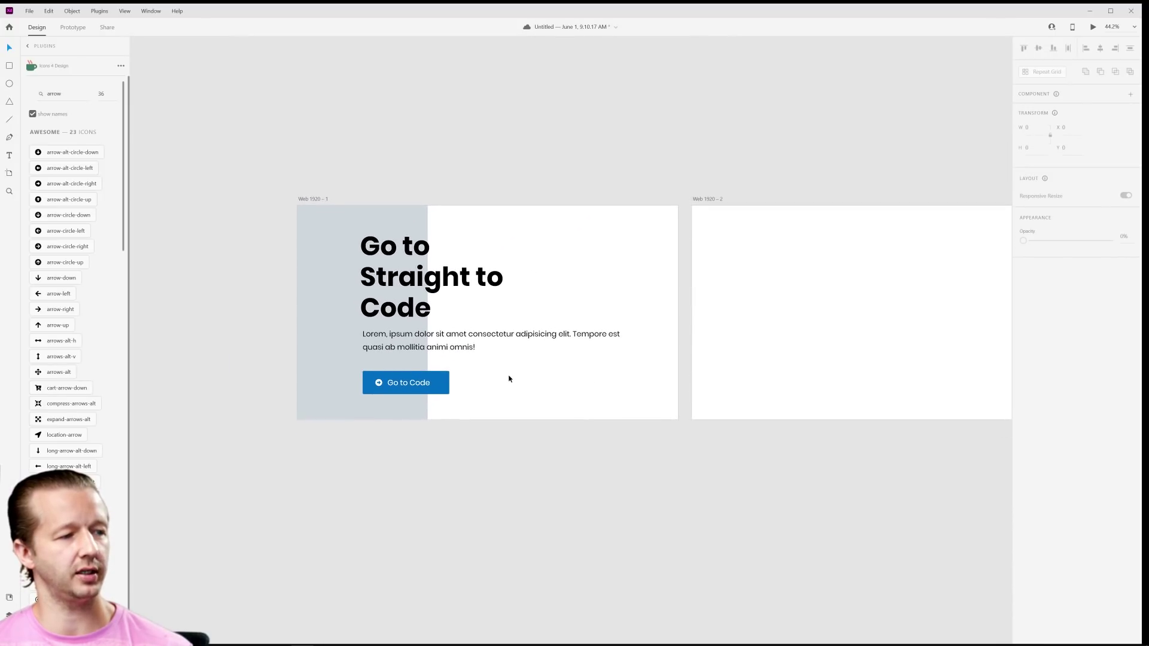
scroll(419, 374, "up", 4)
scroll(390, 370, "up", 2)
left_click(498, 362)
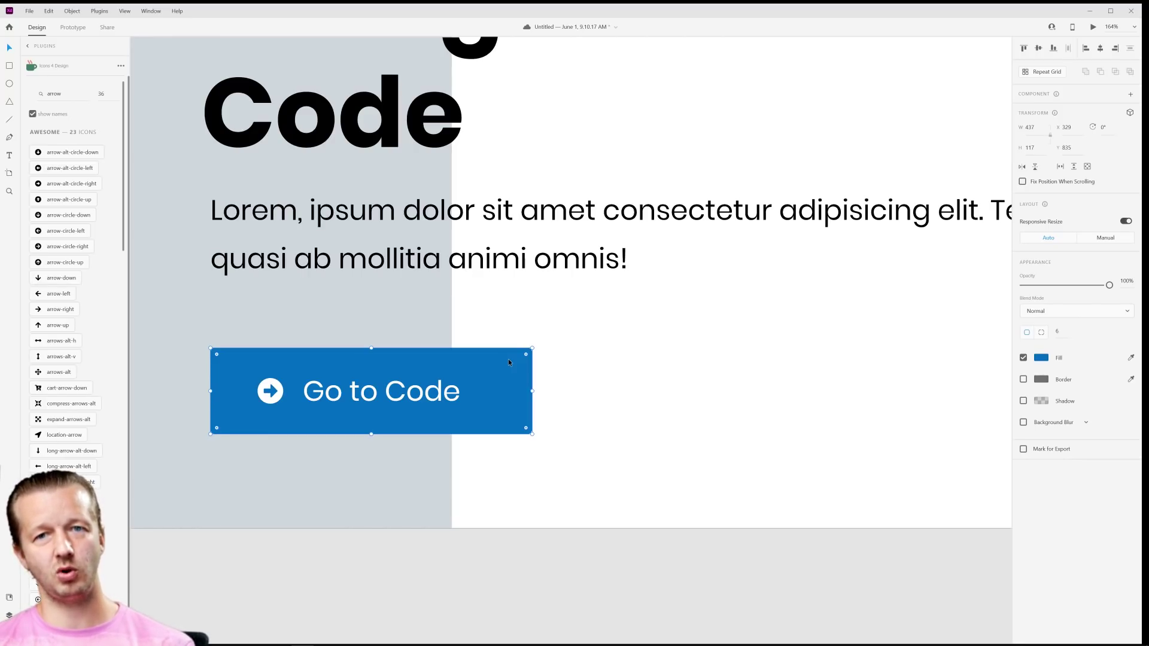
left_click_drag(526, 355, 556, 356)
left_click(769, 295)
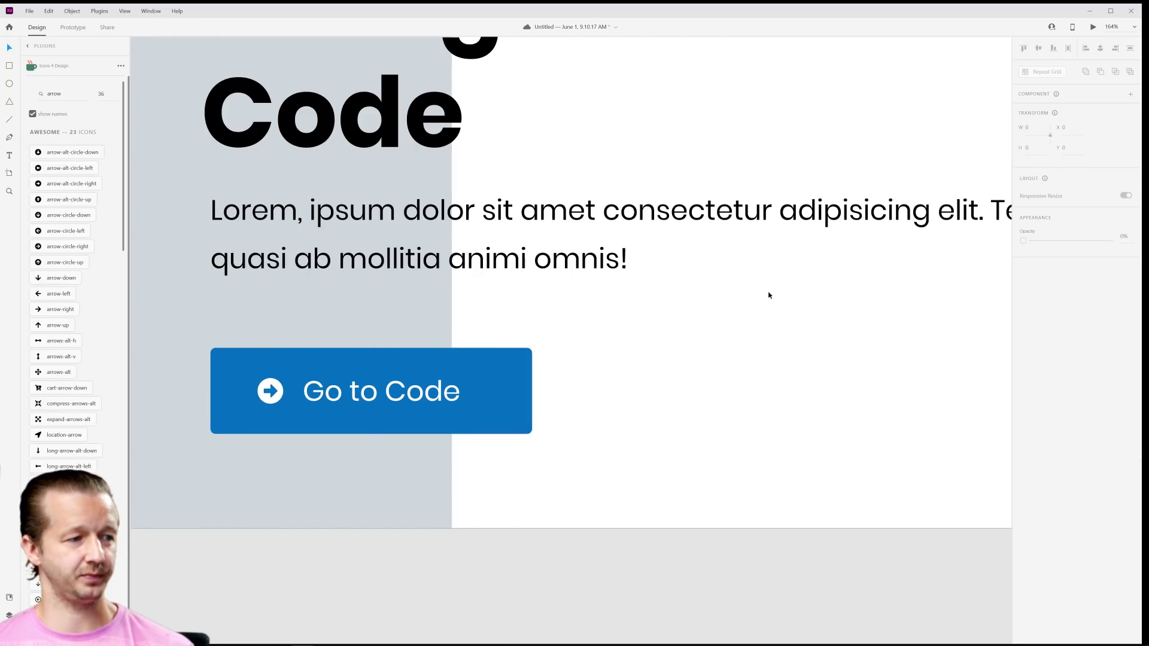
scroll(769, 295, "down", 5)
left_click_drag(765, 316, 618, 400)
Step: Check the heading's text settings, then delete the empty Web 1920 – 2 artboard
scroll(494, 339, "up", 3)
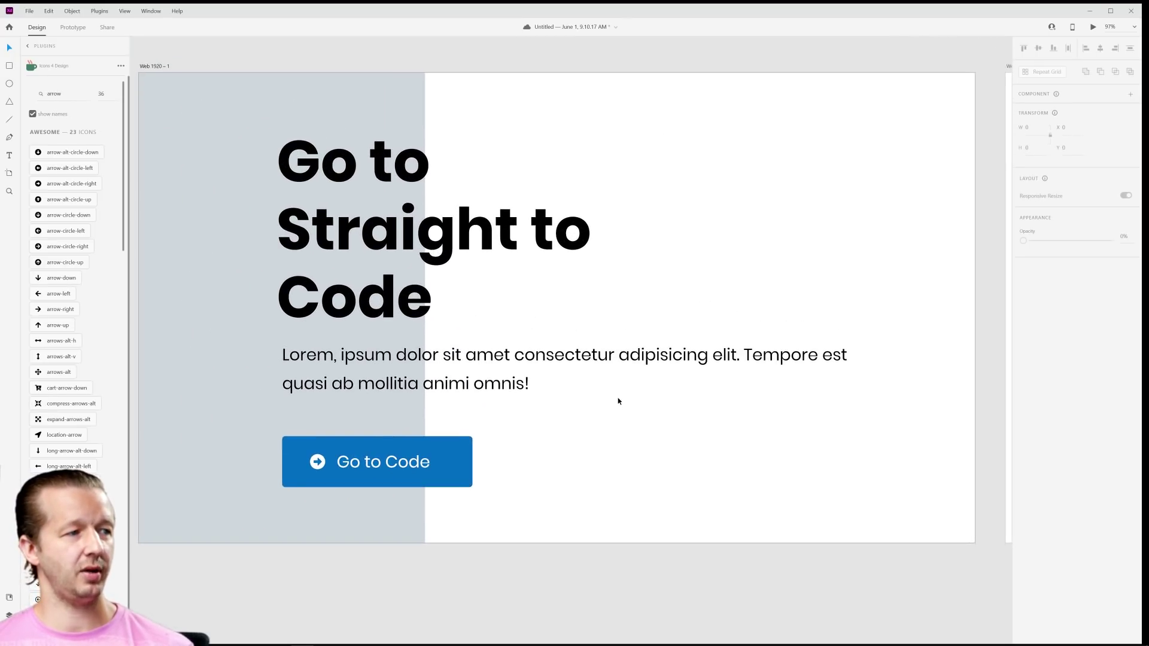
scroll(619, 399, "down", 1)
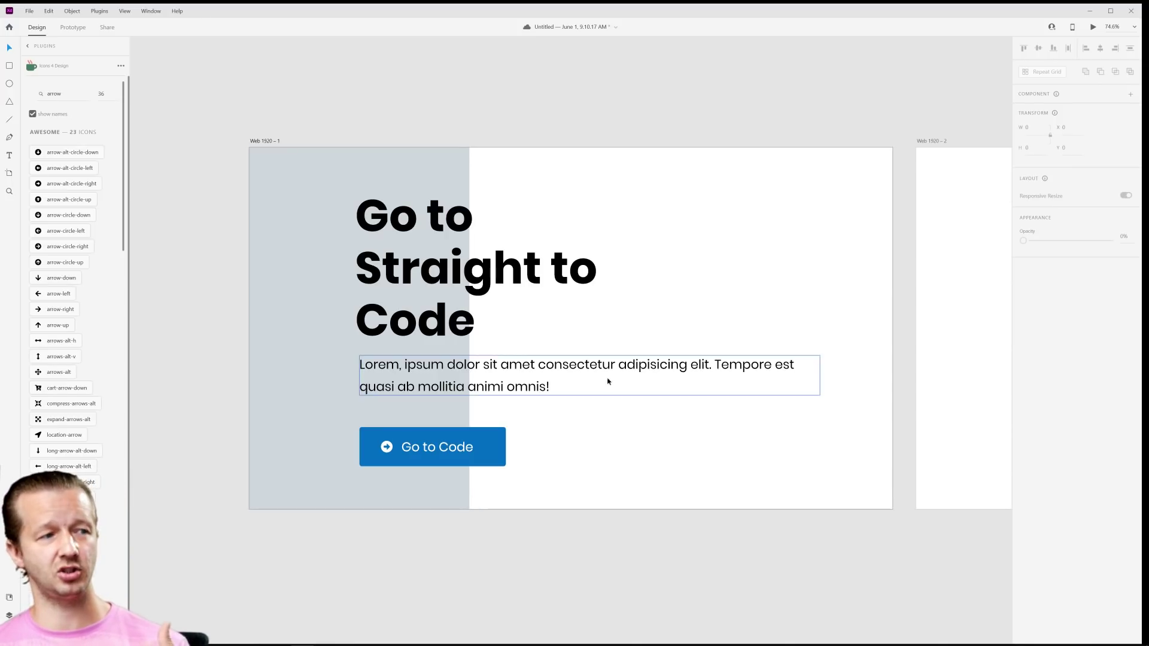
left_click(482, 291)
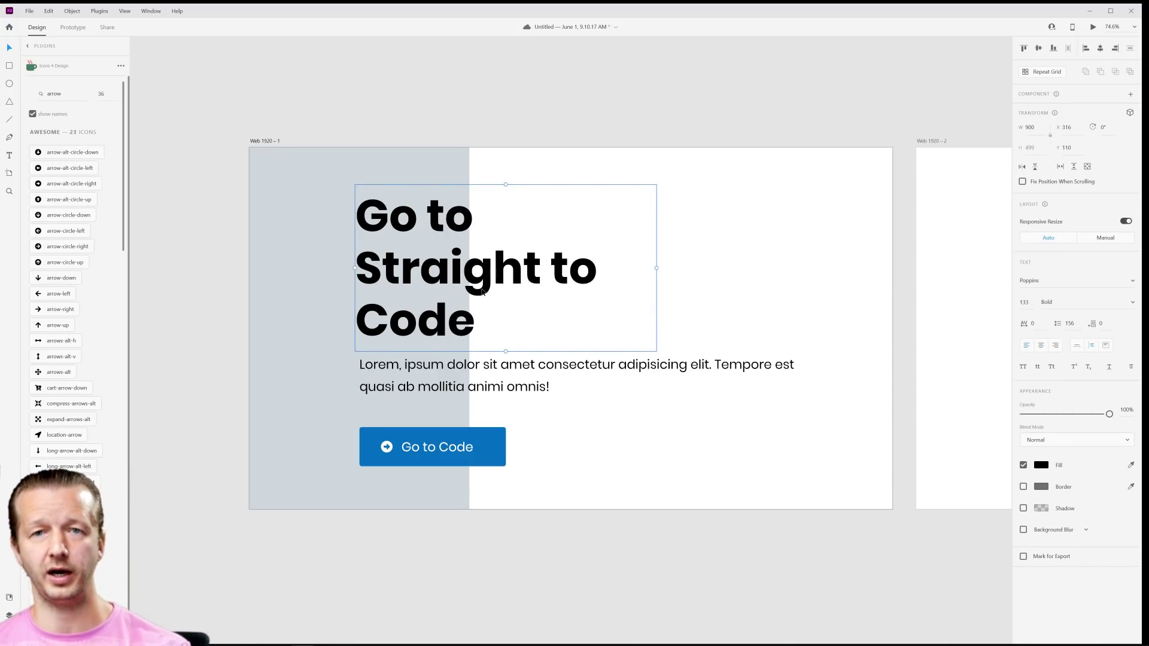
left_click(491, 104)
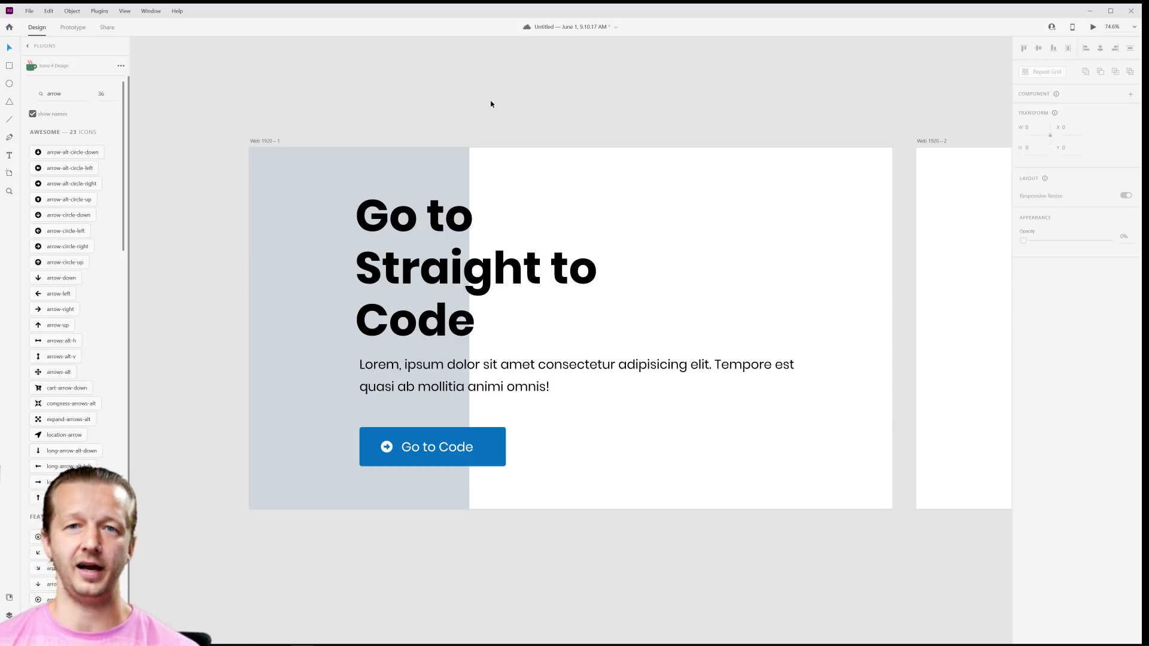
left_click(932, 142)
key("Delete")
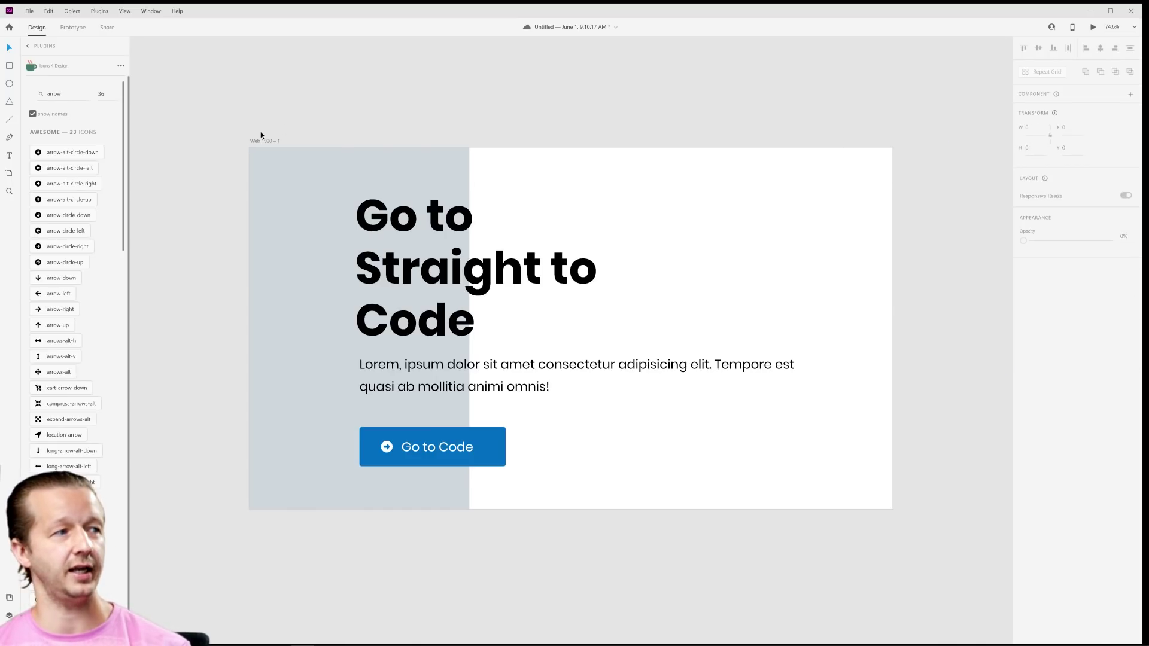
Step: Duplicate the hero artboard Web 1920 – 1 with Ctrl+D
left_click(258, 141)
key("ctrl+d")
left_click_drag(549, 233, 530, 199)
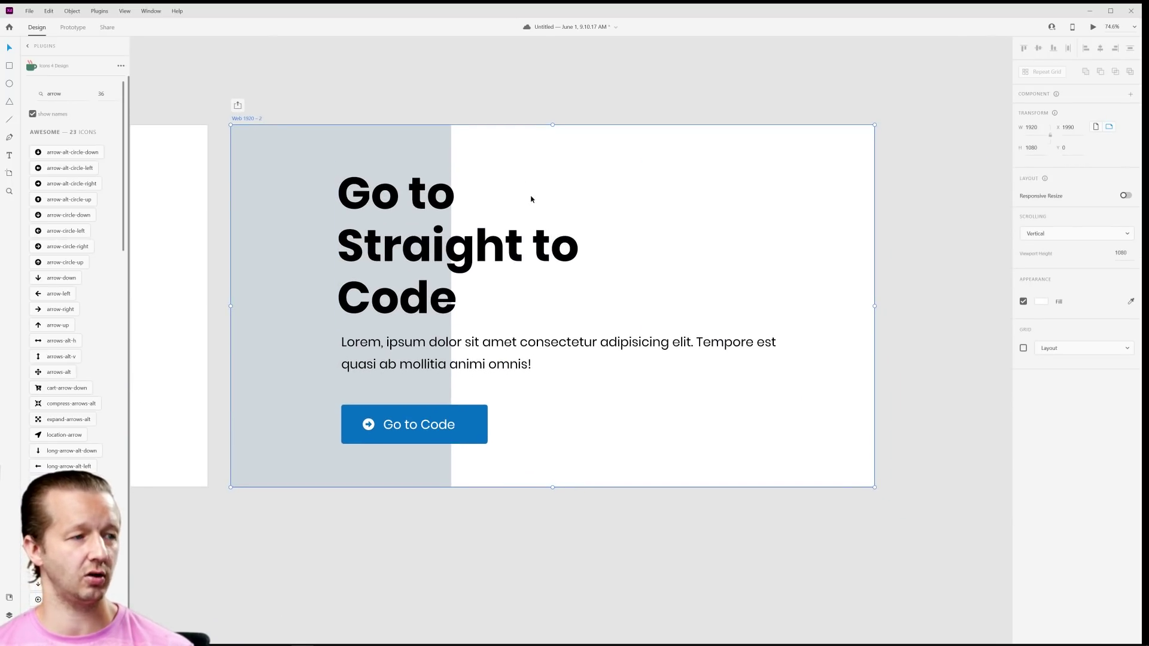
Step: Move the copy's grey background column to the artboard's right edge
left_click(296, 276)
scroll(539, 297, "down", 3)
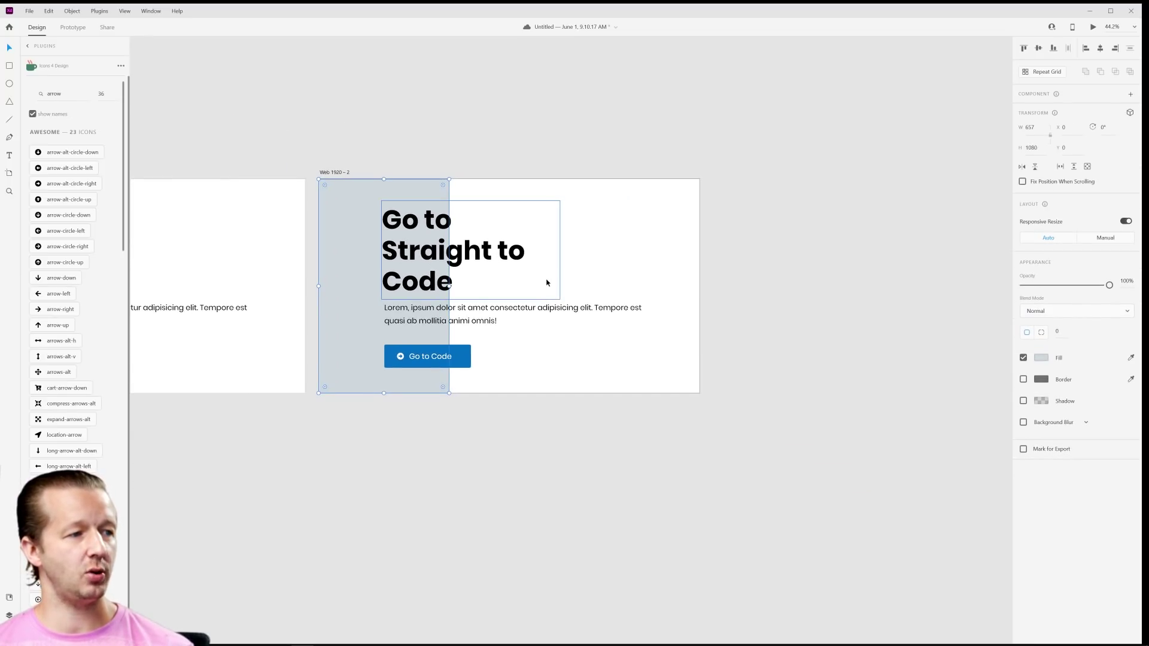
scroll(546, 282, "up", 3)
scroll(575, 318, "down", 3)
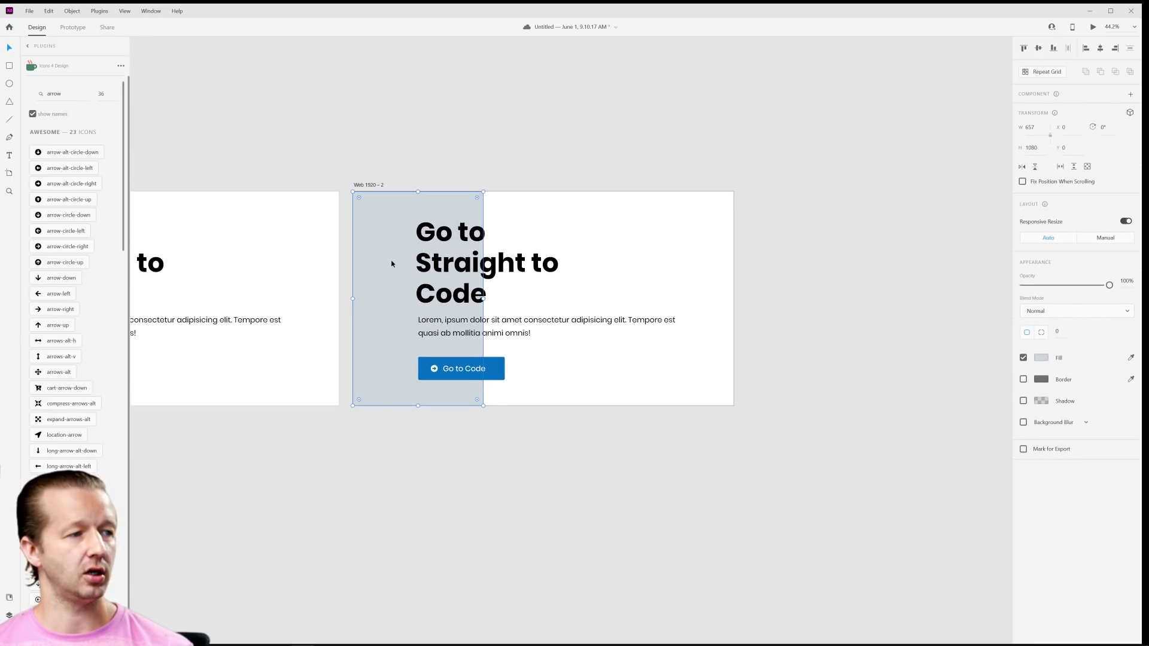
left_click_drag(392, 264, 636, 261)
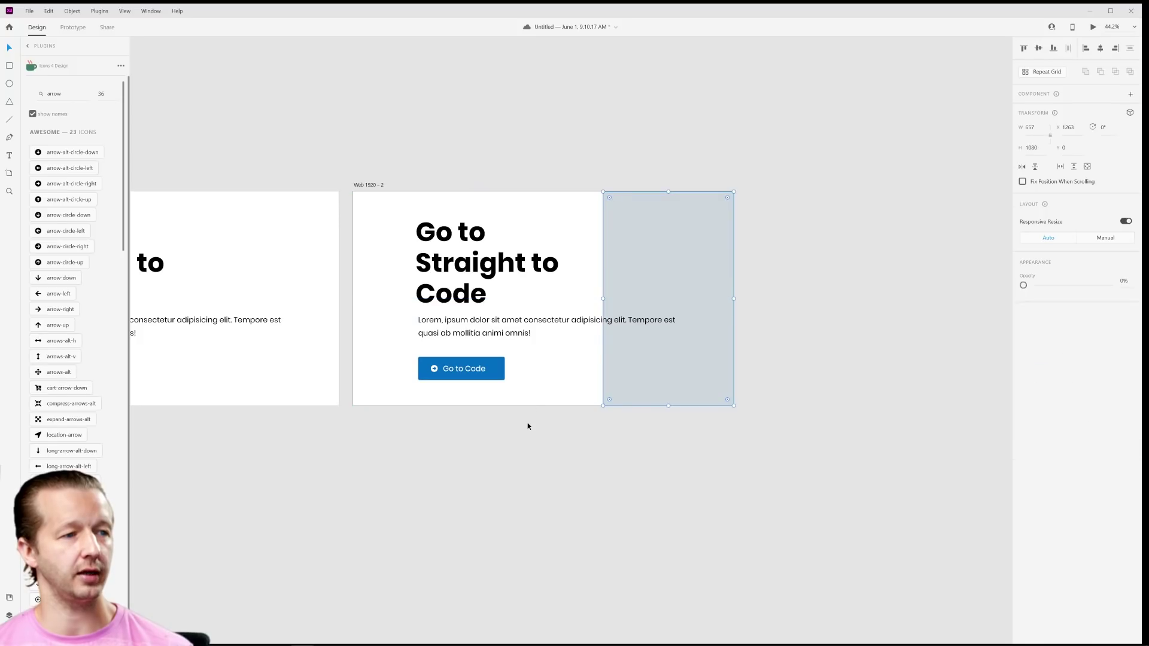
left_click(528, 425)
scroll(528, 425, "up", 3)
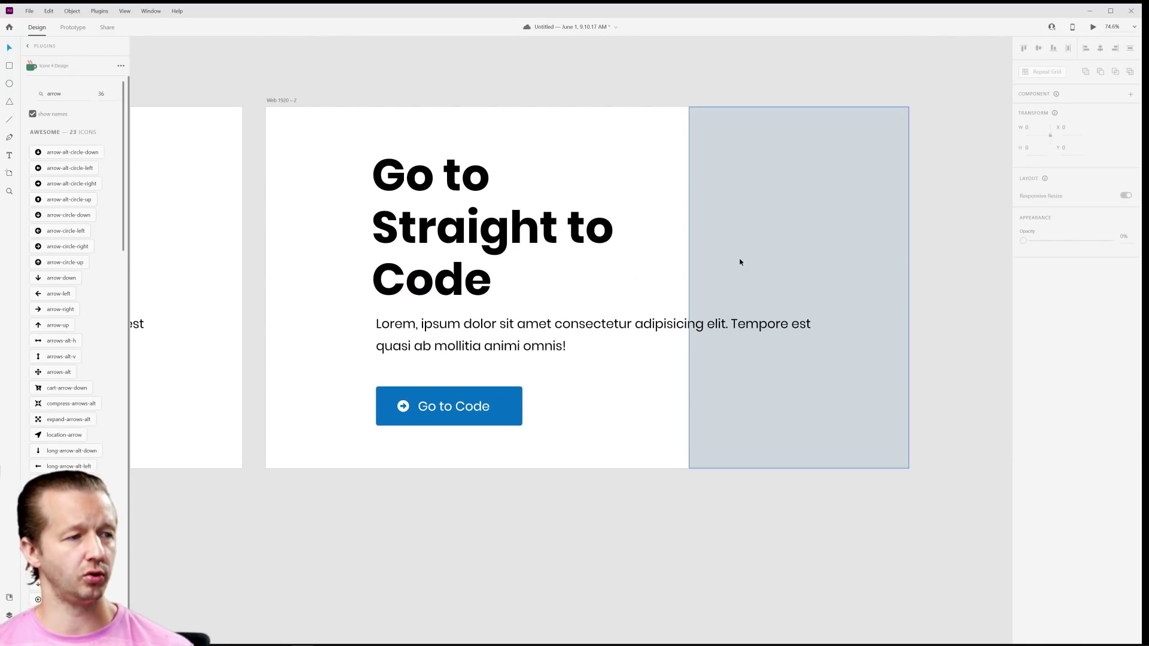
scroll(692, 290, "down", 4)
Step: Move the grey column to the second artboard's left edge and narrow it to a strip
left_click_drag(718, 431, 665, 437)
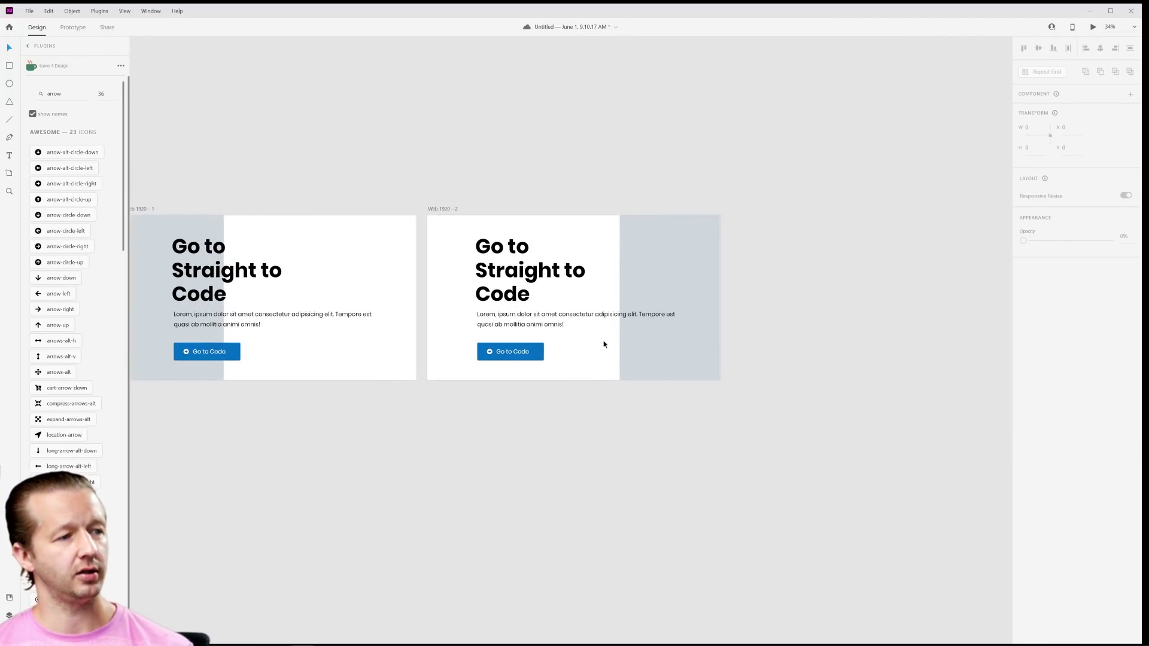
left_click(659, 267)
left_click_drag(695, 292, 542, 275)
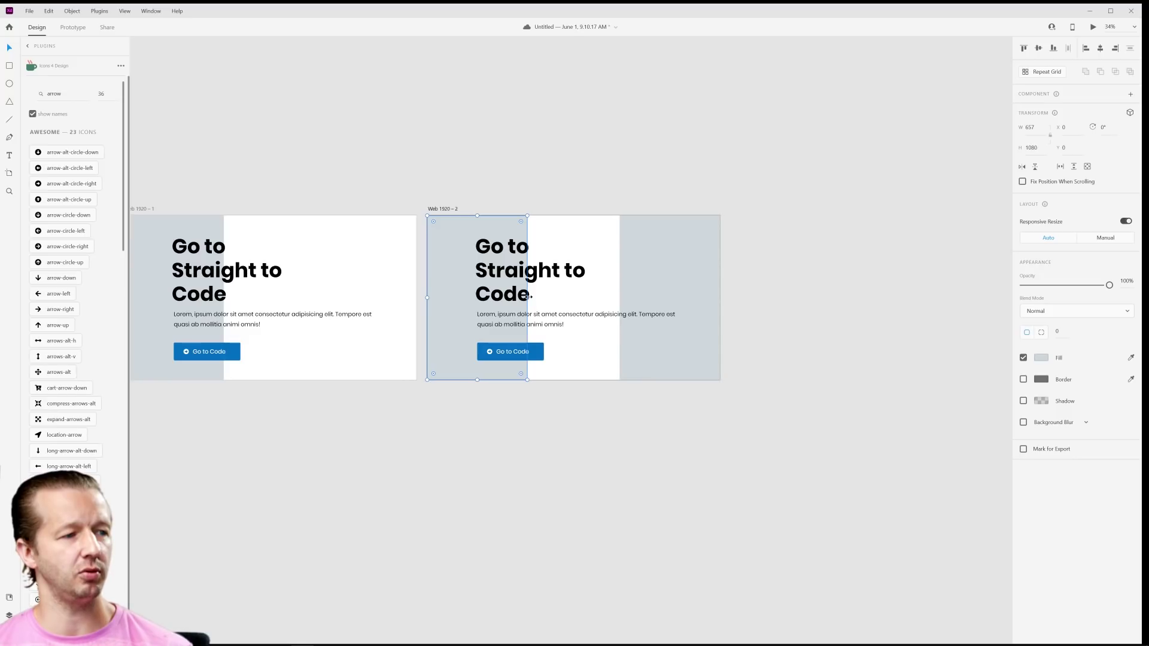
left_click_drag(527, 297, 438, 298)
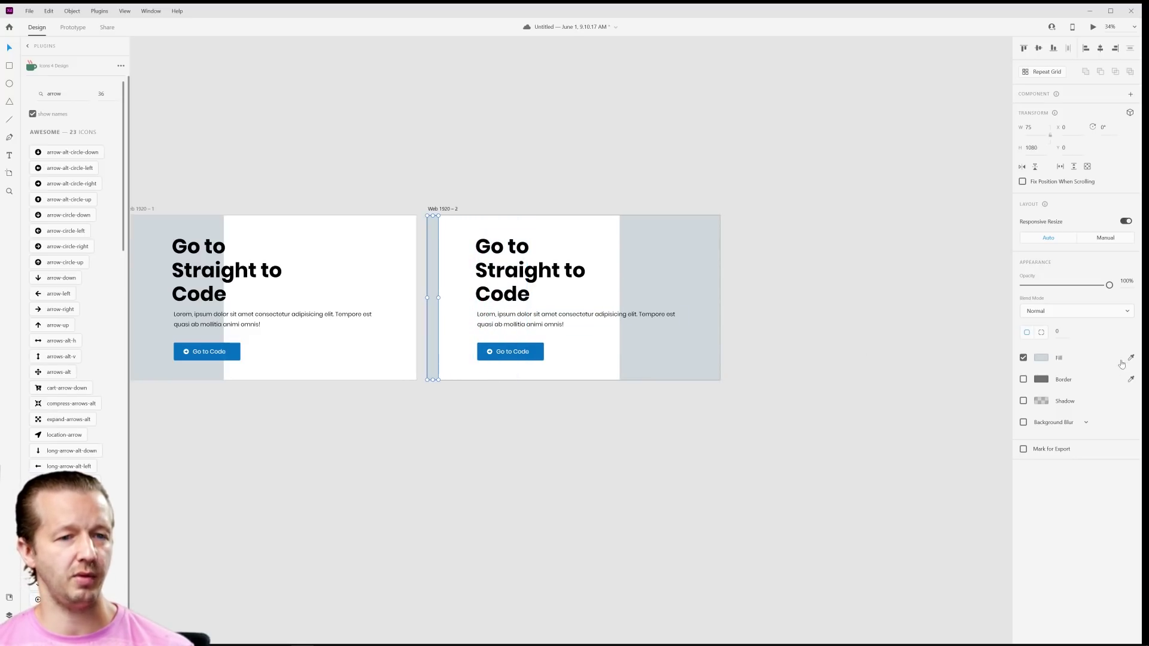
Step: Fill the strip with the button's blue using the eyedropper, then narrow it slightly
left_click(1131, 357)
left_click(537, 357)
left_click(678, 553)
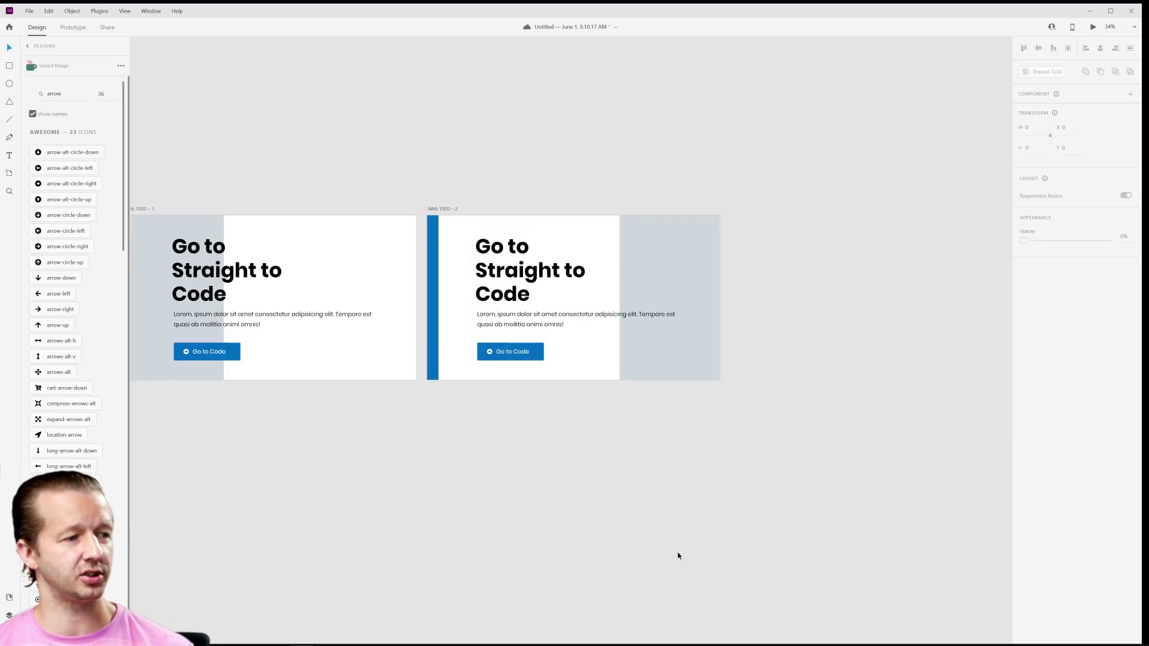
scroll(557, 411, "up", 3)
scroll(520, 340, "up", 1)
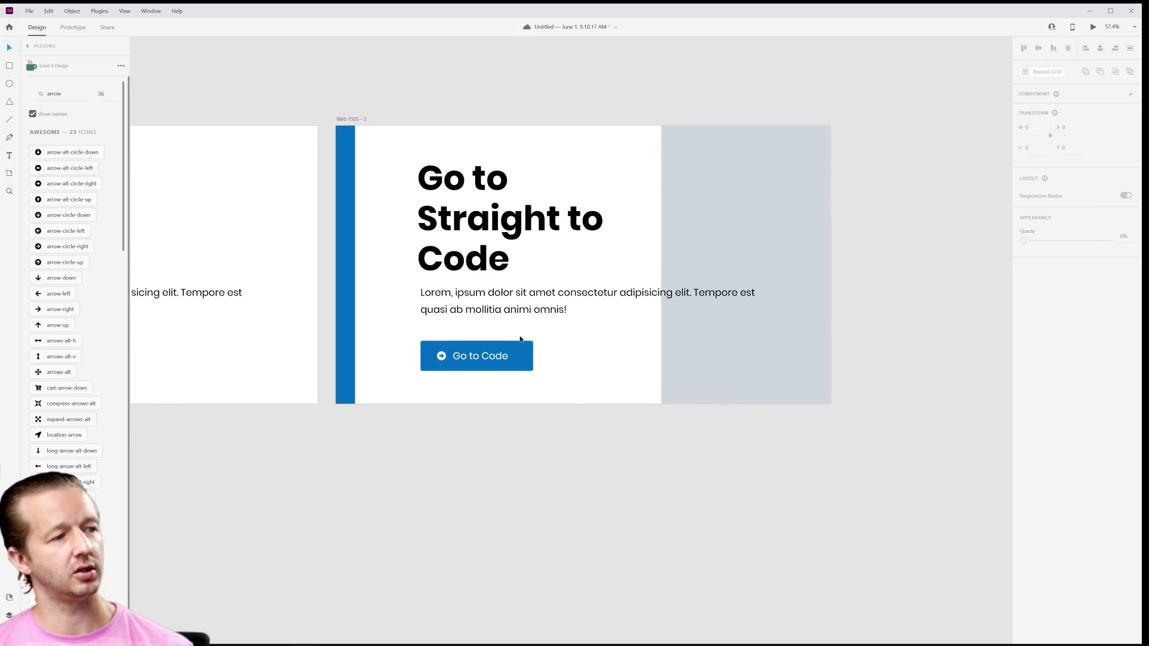
left_click(342, 199)
left_click_drag(353, 266, 350, 266)
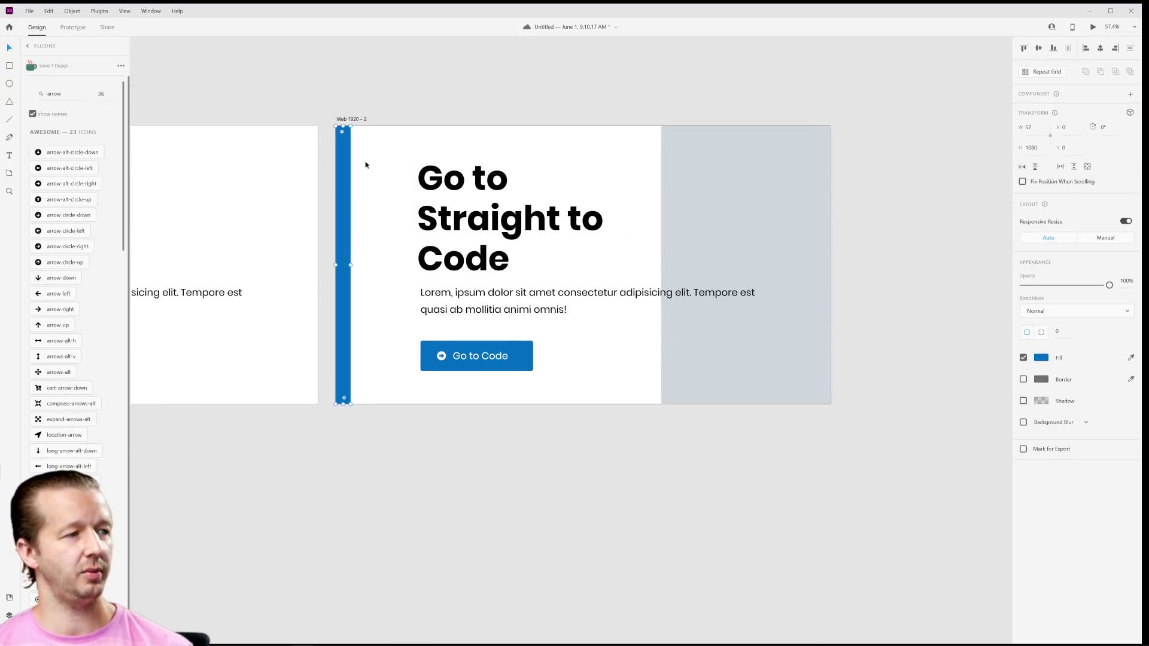
left_click(364, 163)
Step: Duplicate the second artboard to create a third one
left_click(352, 120)
key("ctrl+d")
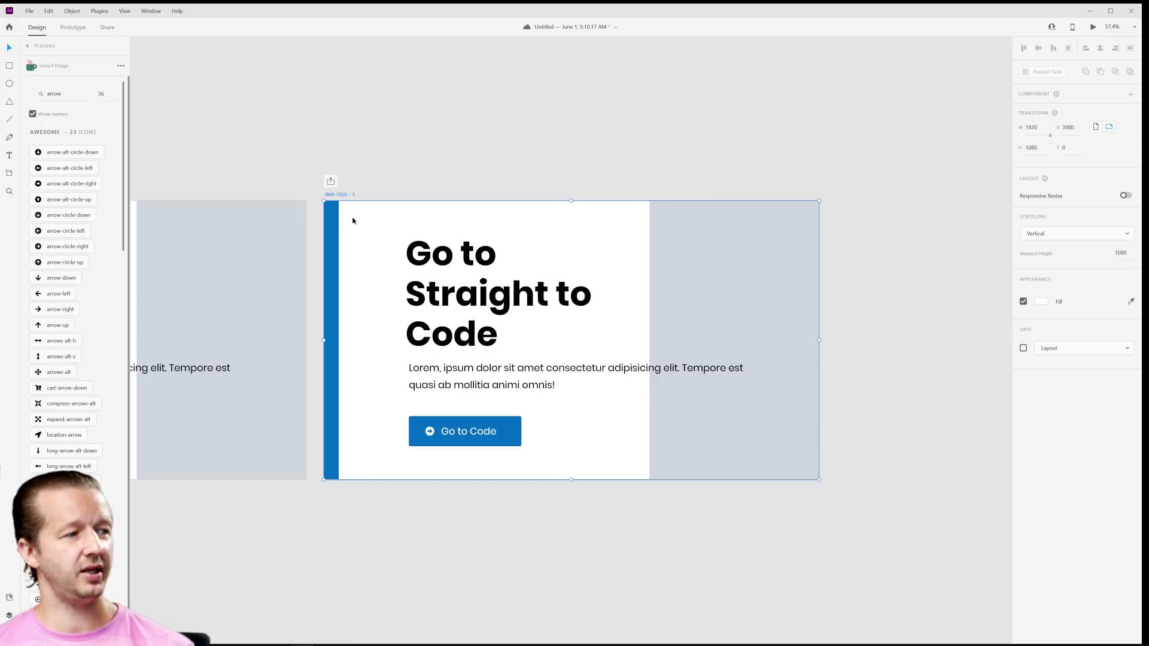
left_click(407, 190)
scroll(474, 149, "down", 5)
Step: Duplicate the third artboard, Web 1920 – 3, with Ctrl+D
scroll(607, 285, "up", 5)
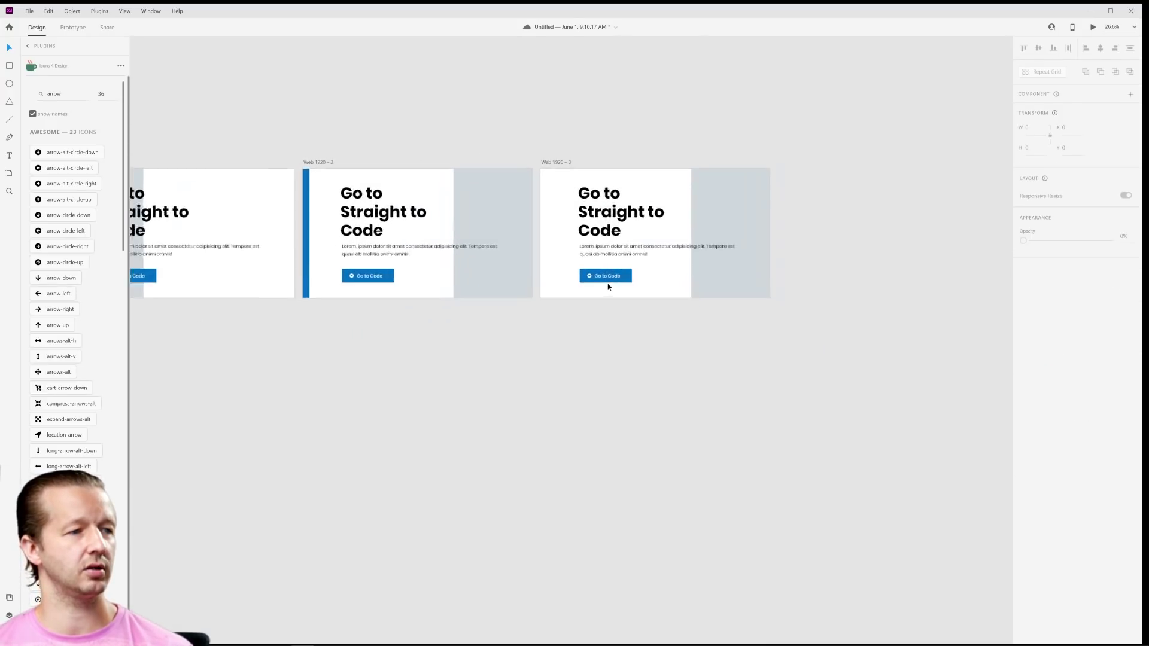
left_click(210, 144)
key("ctrl+d")
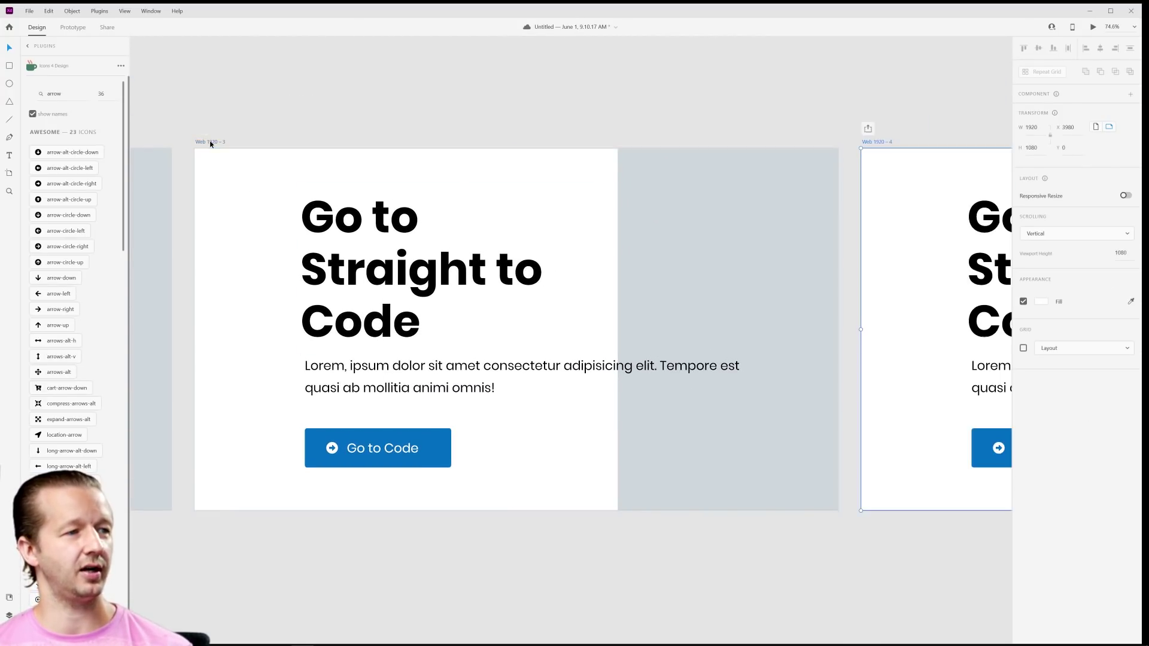
Step: Resize the copy's rectangle into a 582-wide middle column with a lighter grey fill
left_click(718, 243)
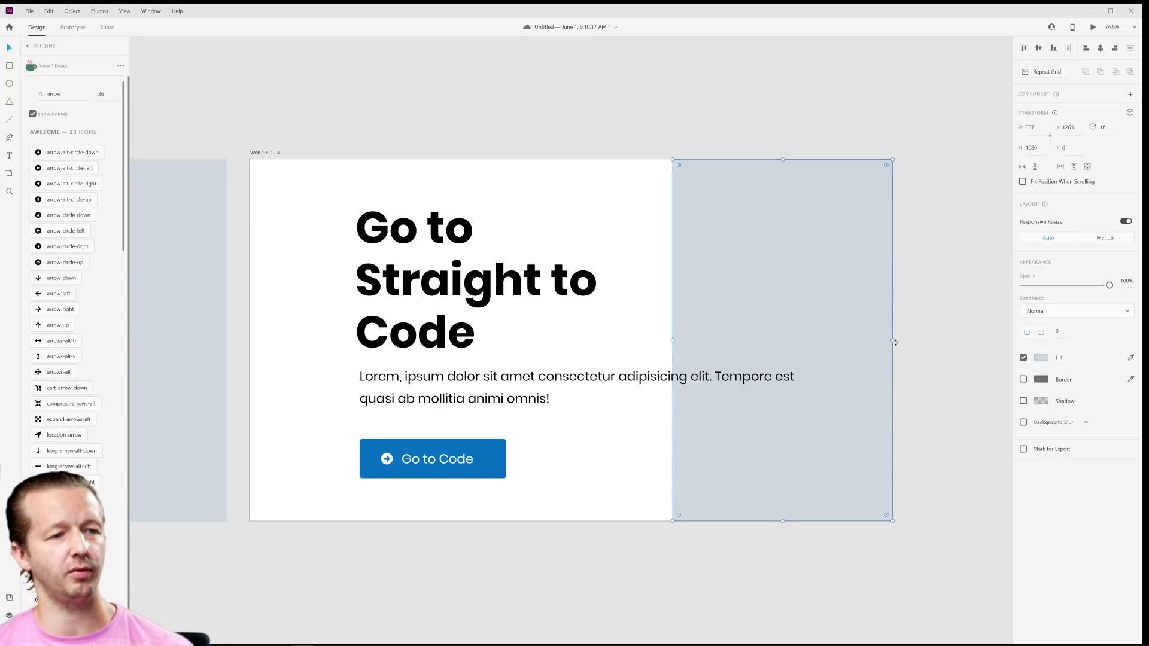
left_click_drag(892, 340, 477, 340)
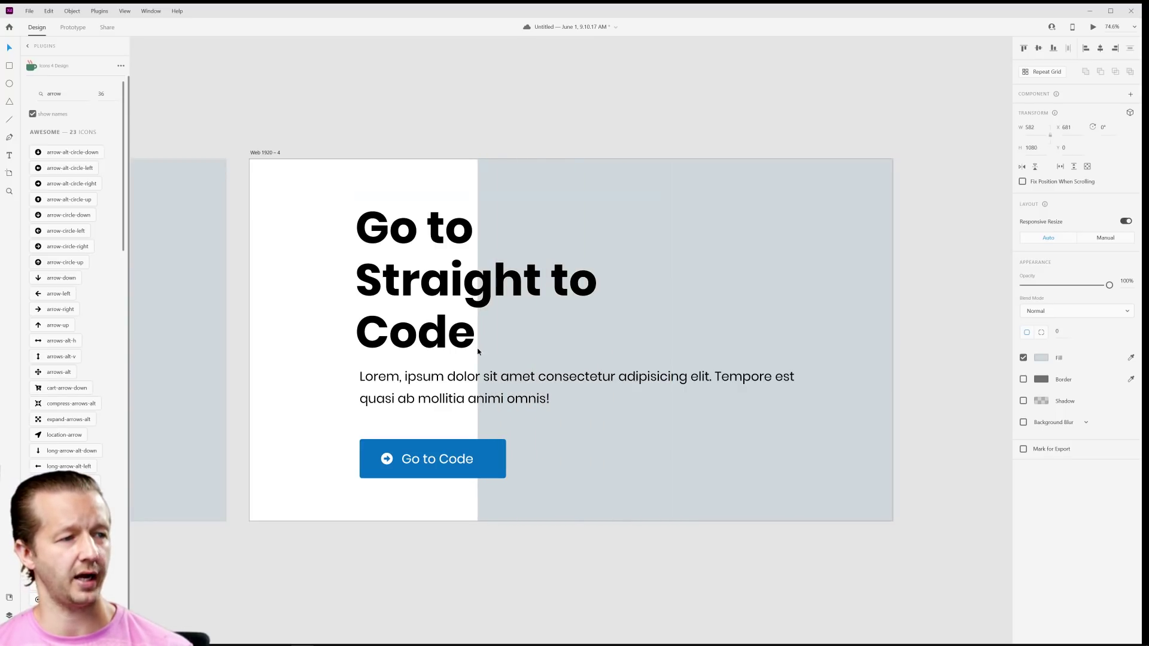
left_click(1041, 357)
left_click_drag(915, 322, 906, 315)
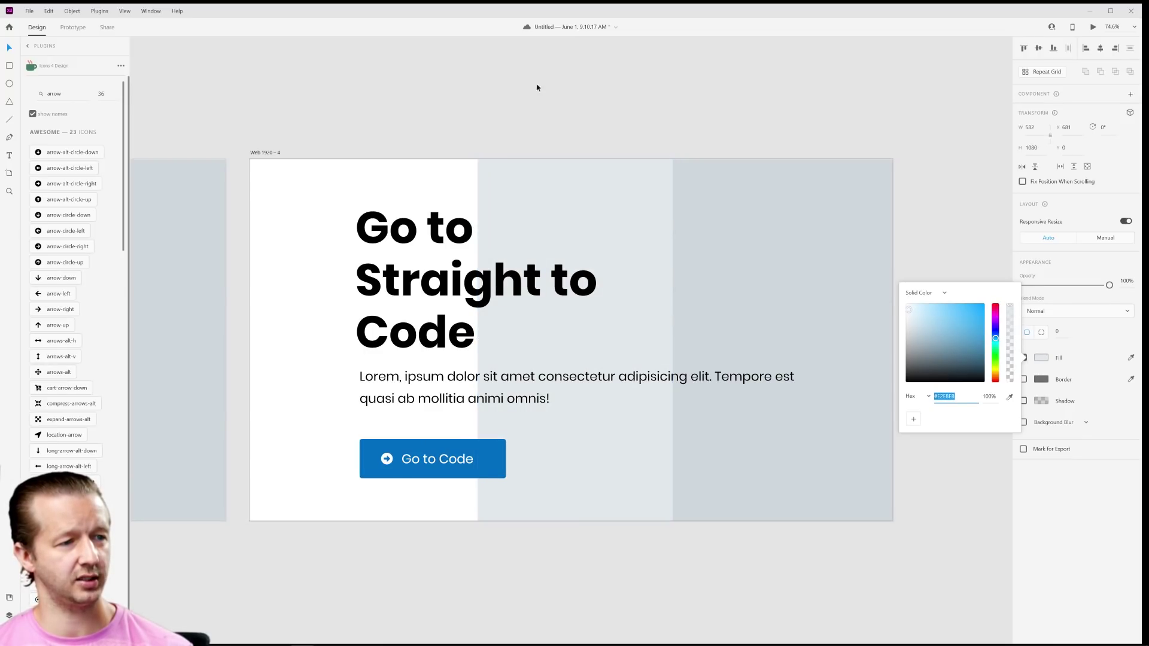
left_click(465, 95)
scroll(465, 95, "down", 3)
left_click_drag(464, 95, 600, 153)
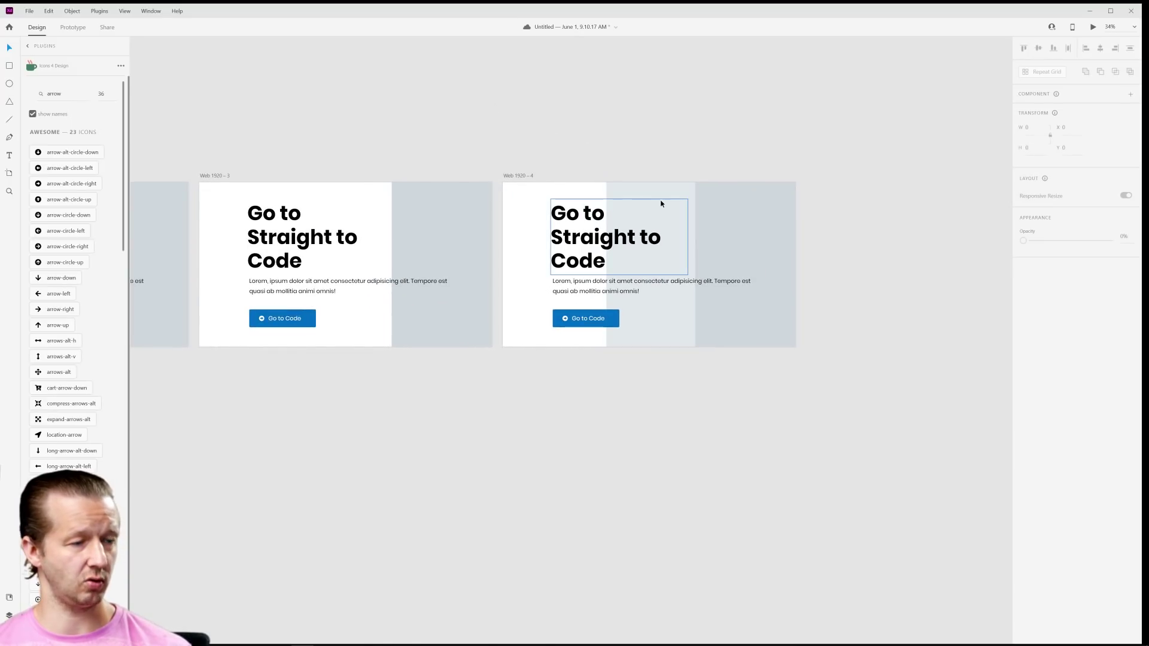
Step: Right-align the Go to Straight to Code heading and move it left into the white area
left_click(516, 174)
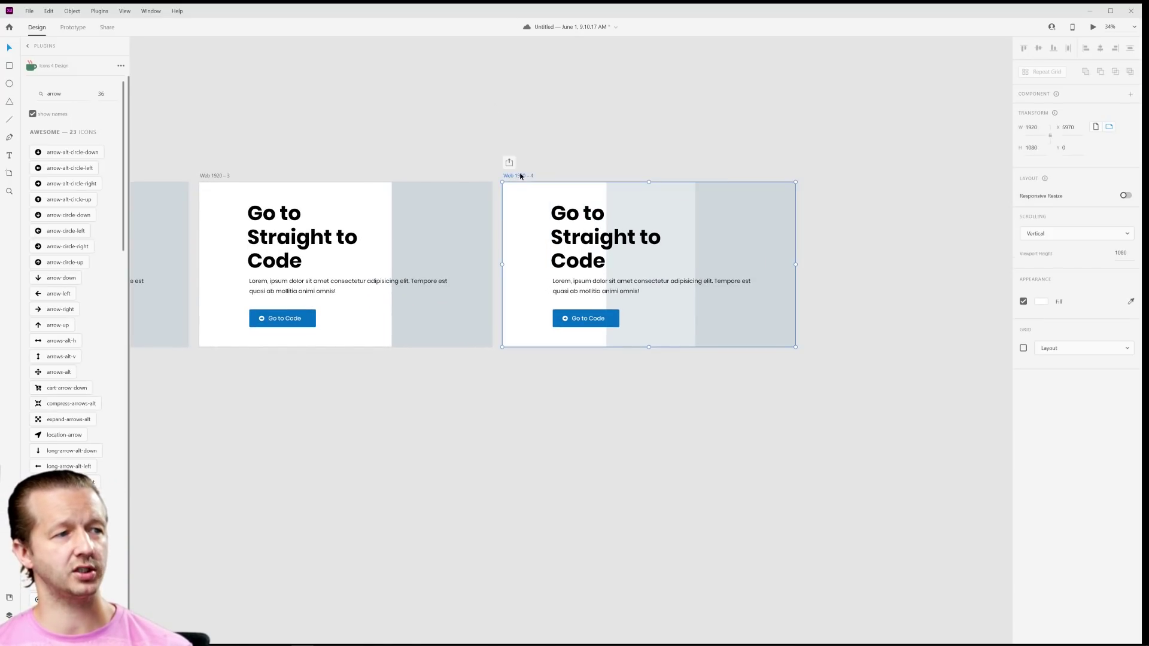
scroll(713, 226, "up", 5)
scroll(617, 180, "down", 3)
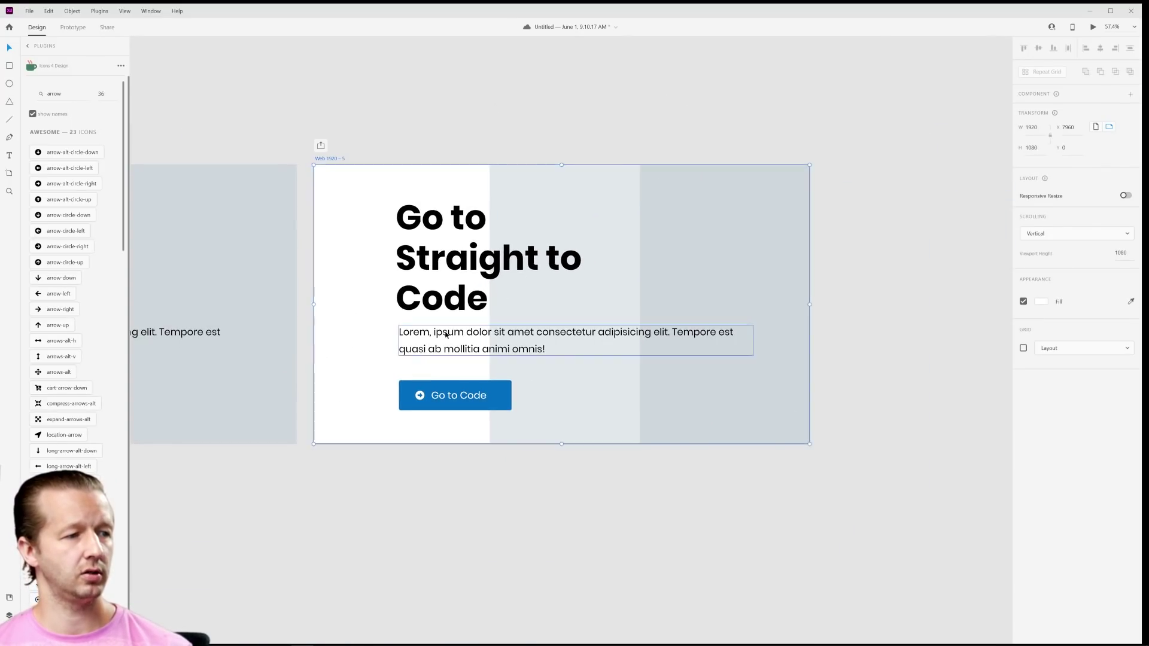
left_click(446, 287)
left_click(1054, 345)
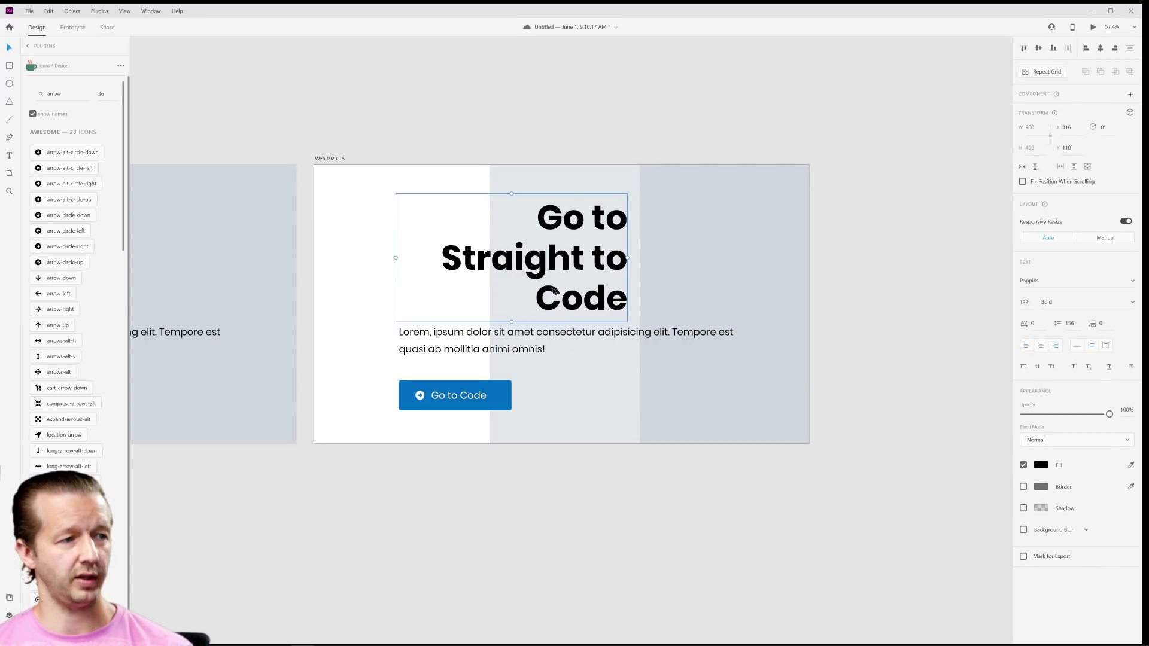
left_click_drag(570, 267, 489, 267)
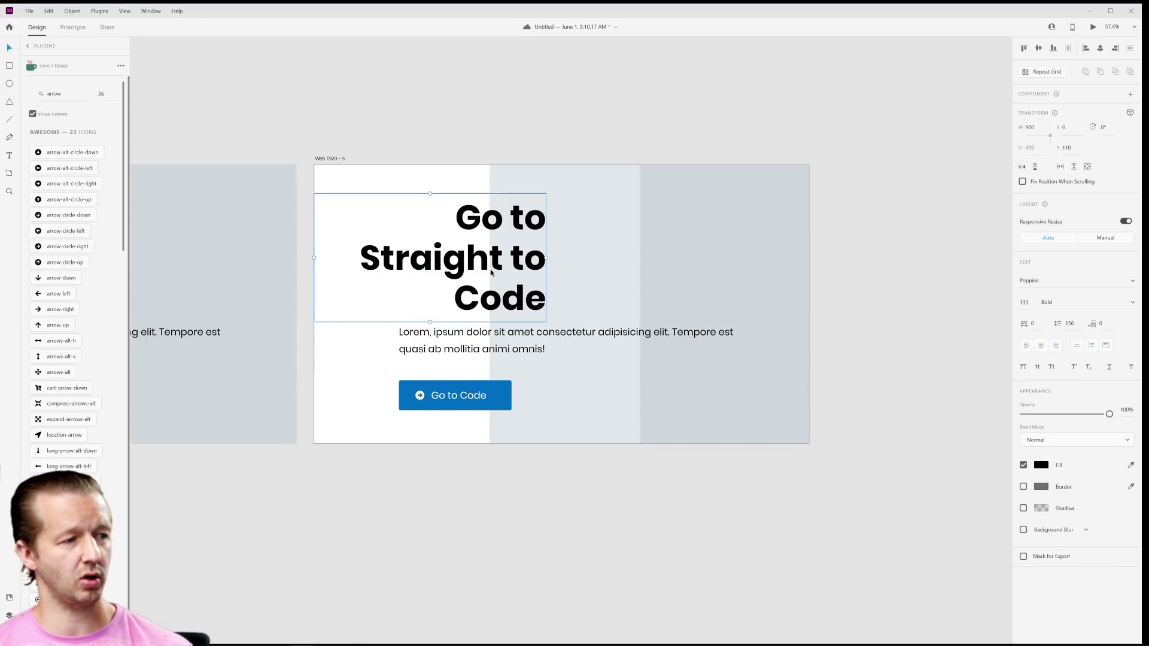
Step: Put the paragraph beside the heading, narrow it to three lines, and line them up
left_click_drag(434, 339, 619, 302)
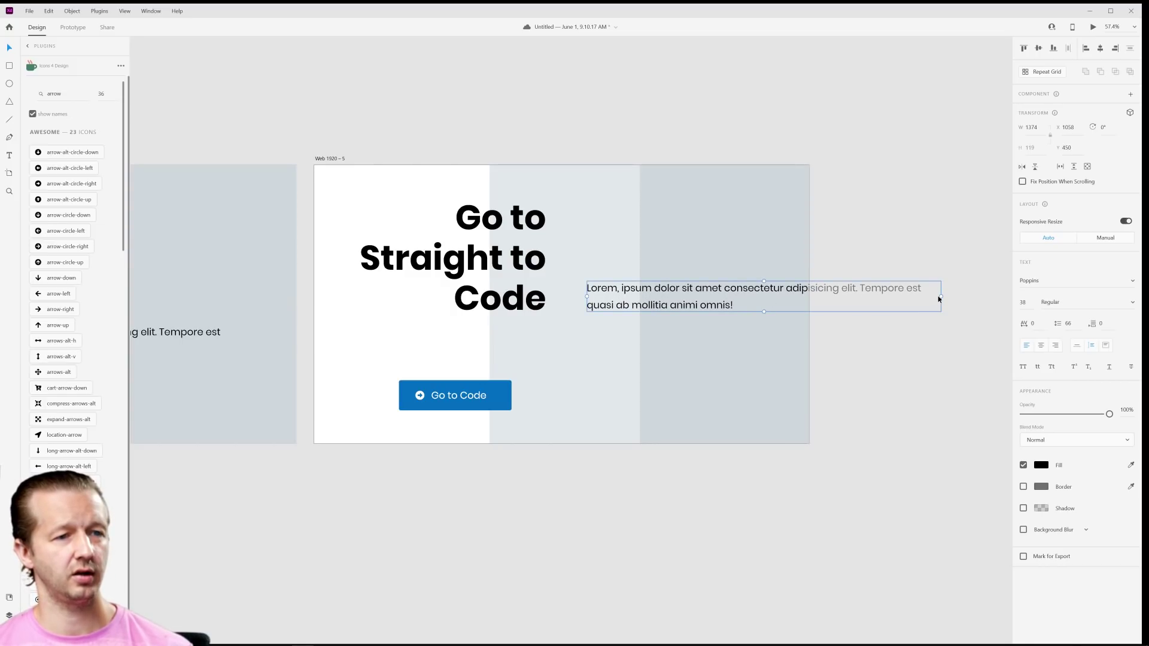
left_click_drag(941, 295, 776, 295)
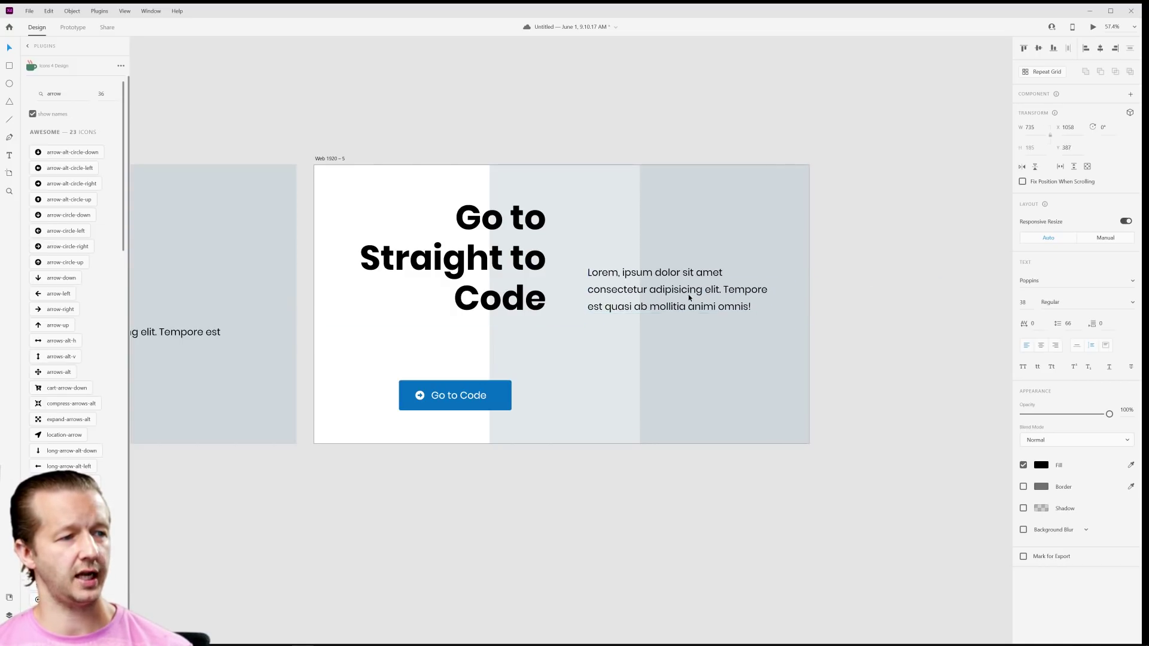
left_click_drag(472, 256, 472, 302)
left_click_drag(629, 284, 629, 271)
Step: Place the Go to Code button under the paragraph
left_click(473, 399)
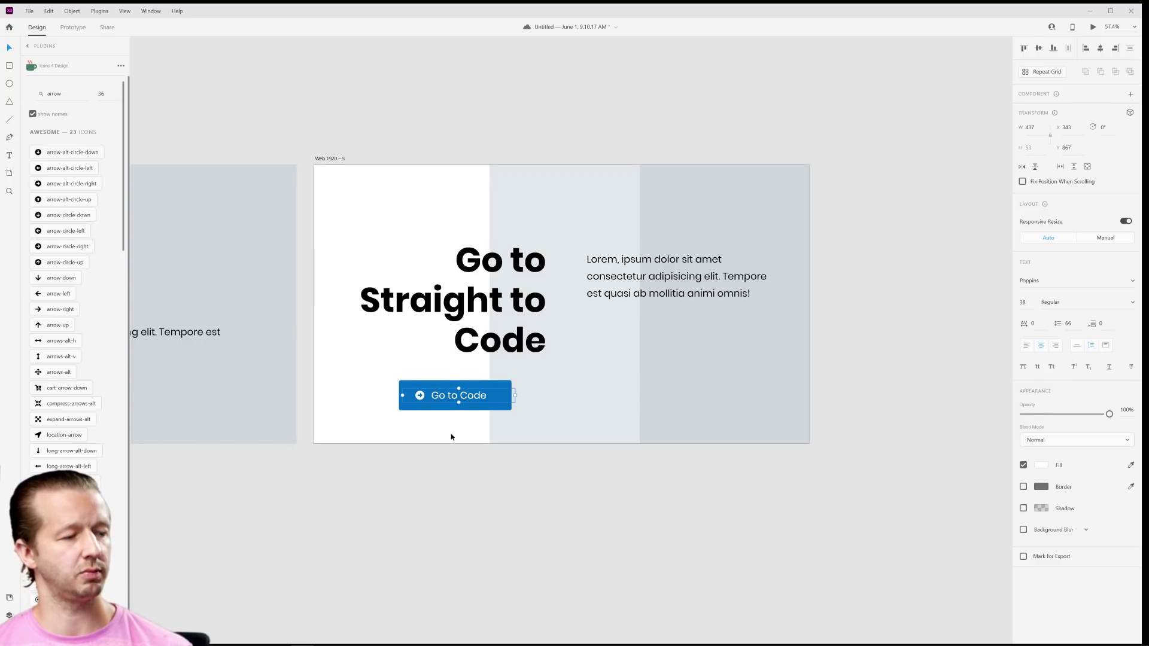
left_click_drag(400, 462, 633, 334)
left_click(445, 387)
left_click(689, 513)
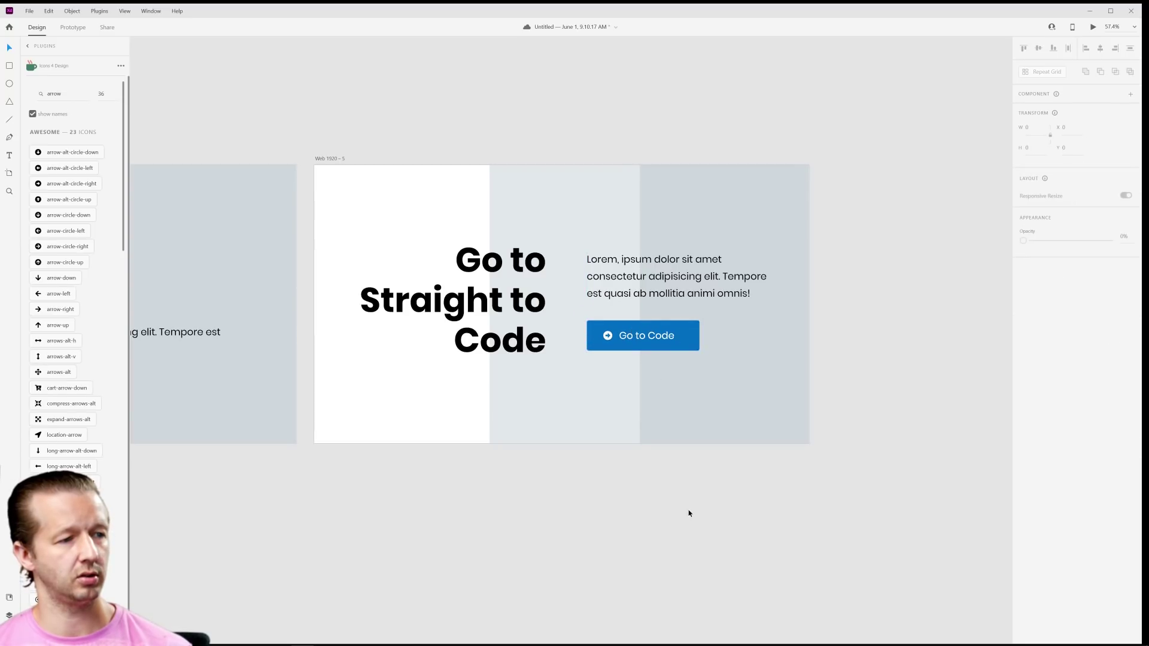
Step: Reduce the heading's font size, tighten its line spacing, and shift it right and down
scroll(623, 487, "down", 5)
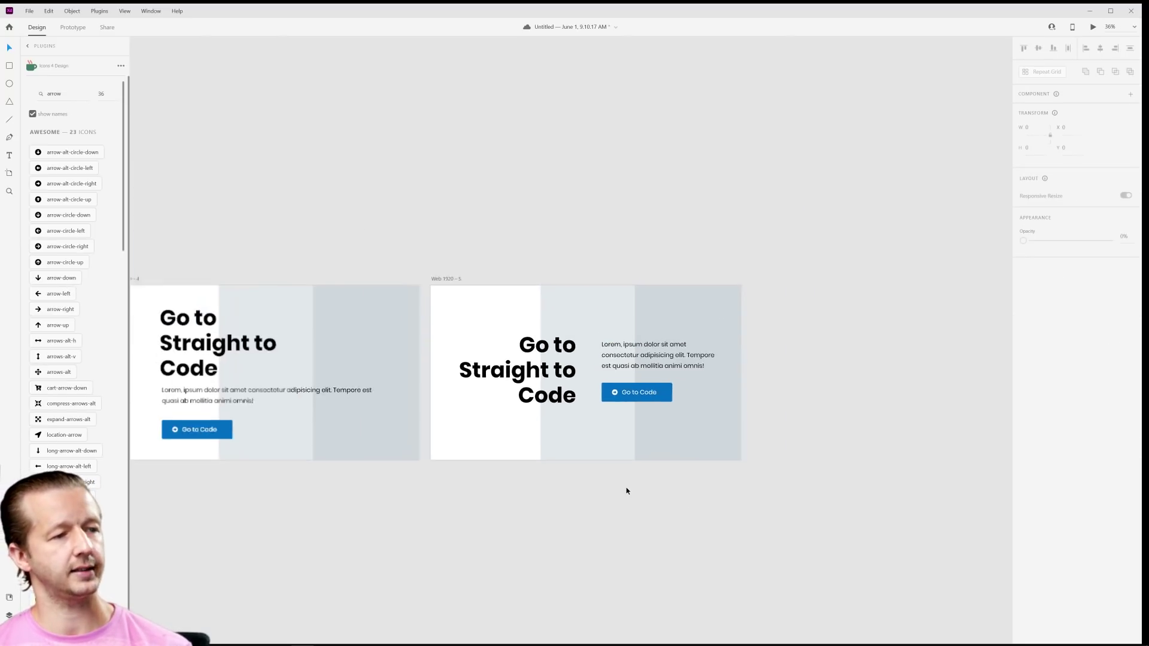
scroll(584, 503, "up", 6)
left_click_drag(573, 503, 556, 522)
left_click(515, 261)
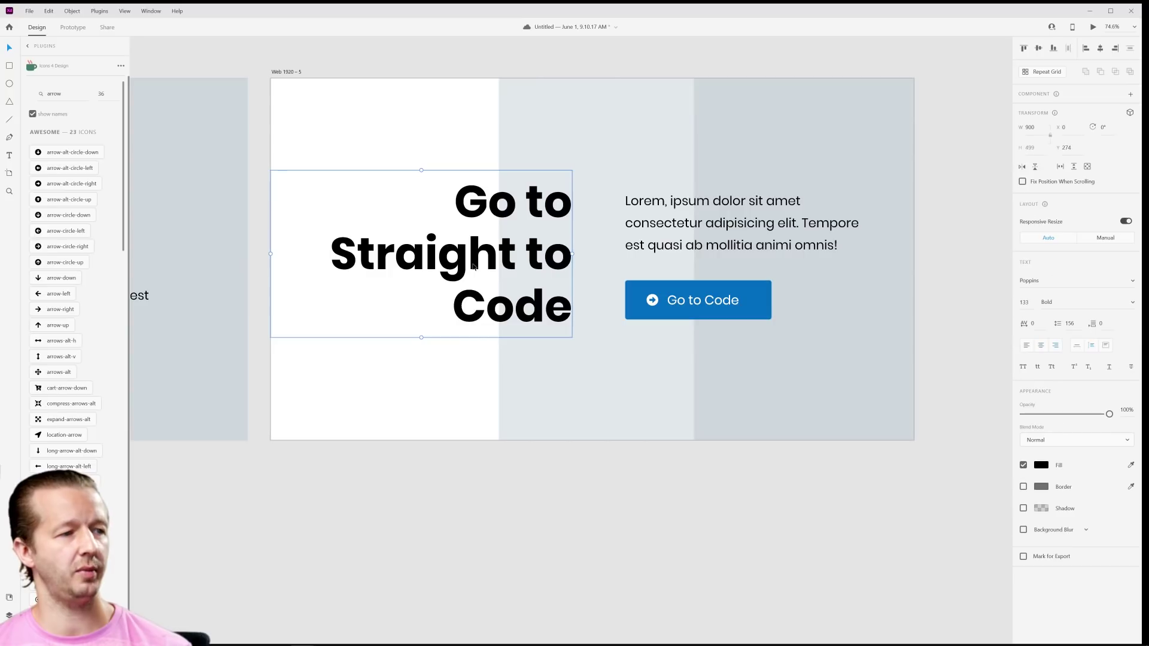
left_click(1023, 302)
key("Down")
key("Down")
key("Down")
key("Down")
key("Down")
key("Down")
key("Down")
key("Down")
key("Down")
key("Down")
key("Down")
key("Down")
key("Down")
key("Down")
key("Down")
key("Down")
key("Down")
key("Down")
key("Down")
key("Down")
key("Down")
key("Down")
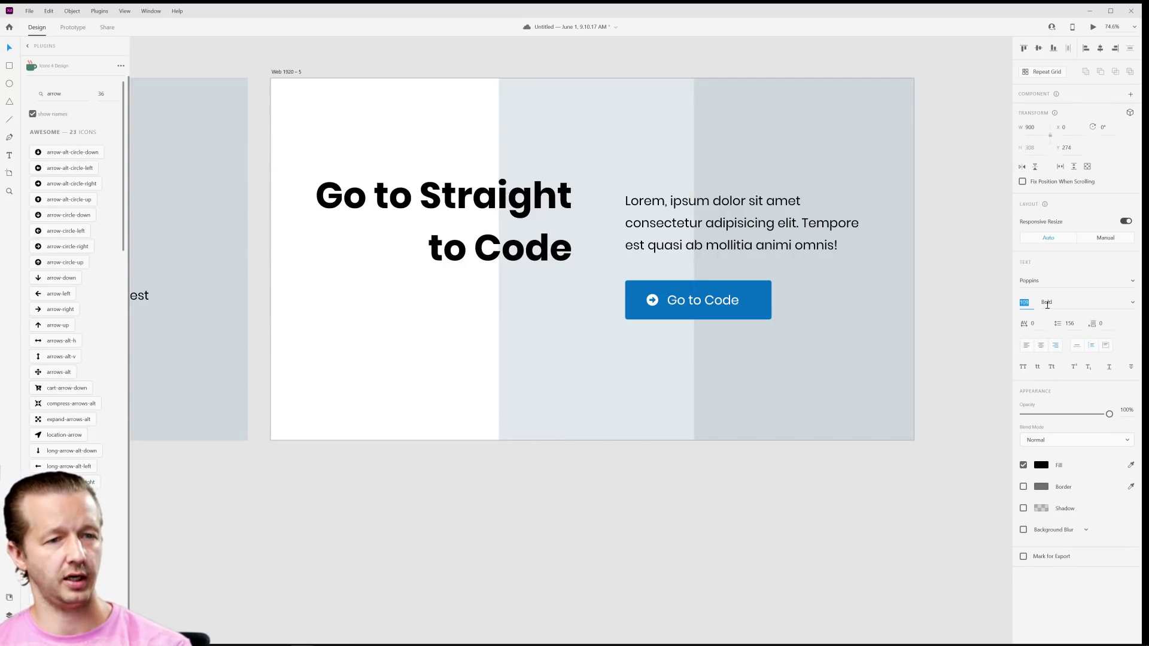
left_click(1073, 323)
key("Down")
key("Down")
key("Down")
key("Down")
key("Down")
key("Down")
key("Down")
key("Down")
key("Down")
key("Down")
key("Down")
key("Down")
key("Down")
key("Down")
key("Down")
key("Down")
key("Down")
key("Down")
key("Down")
key("Down")
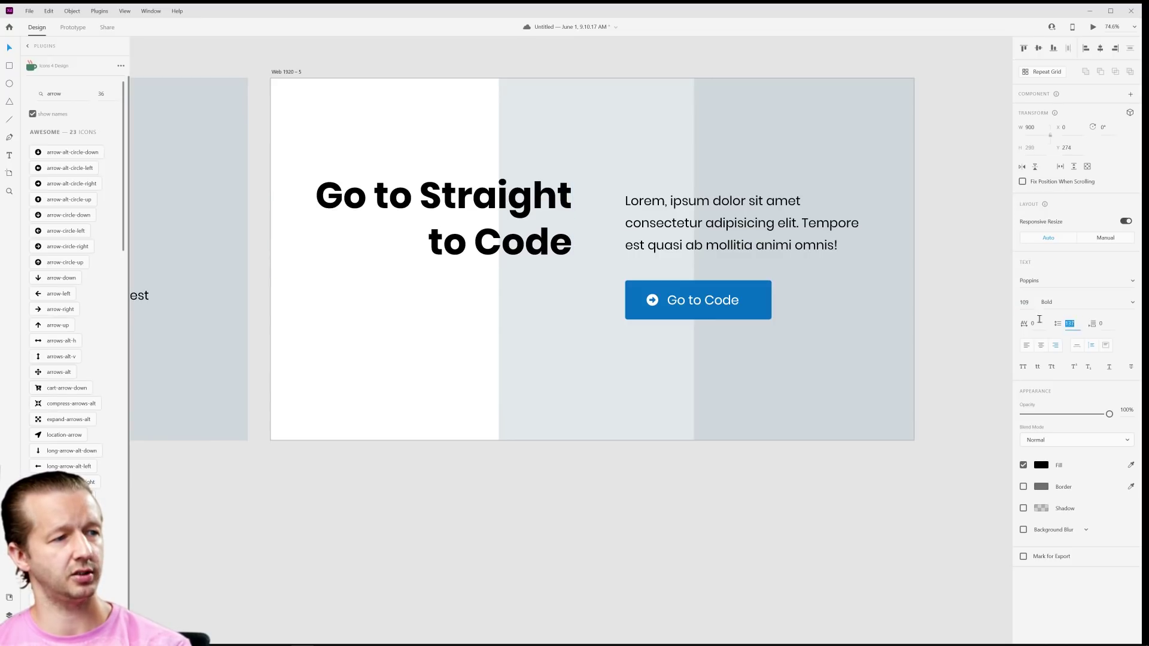
key("Down")
key("Down")
key("Down")
key("Down")
key("Down")
key("Down")
key("Down")
key("Down")
key("Down")
key("Down")
key("Down")
key("Down")
key("Down")
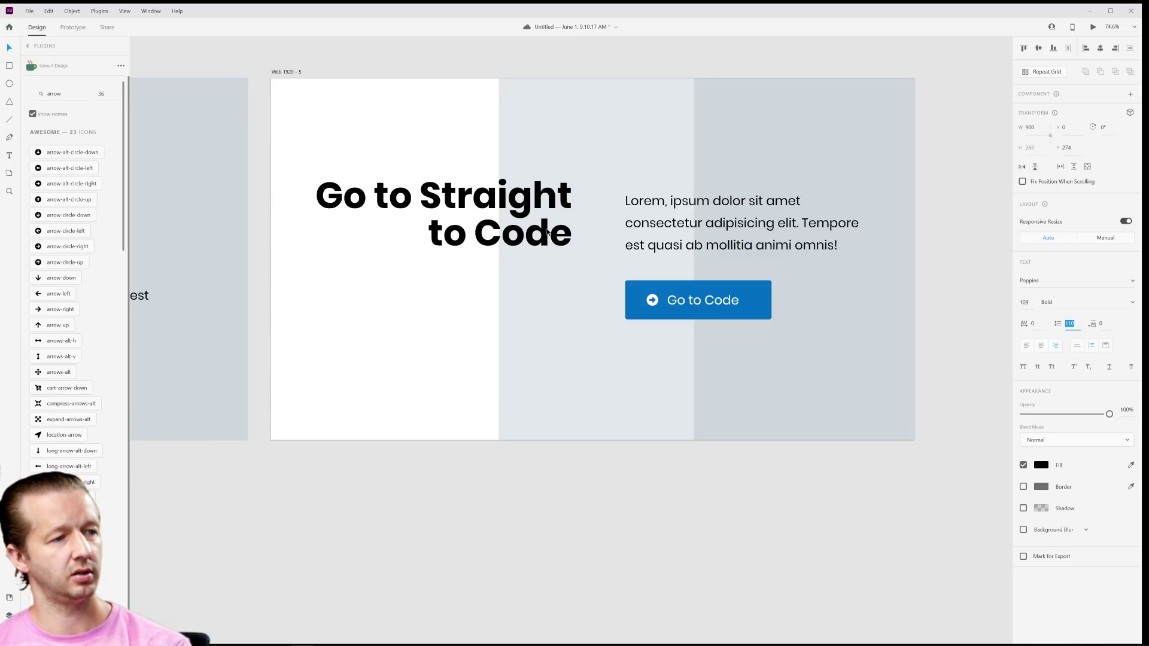
key("Up")
key("Up")
key("Up")
key("Up")
key("Up")
key("Up")
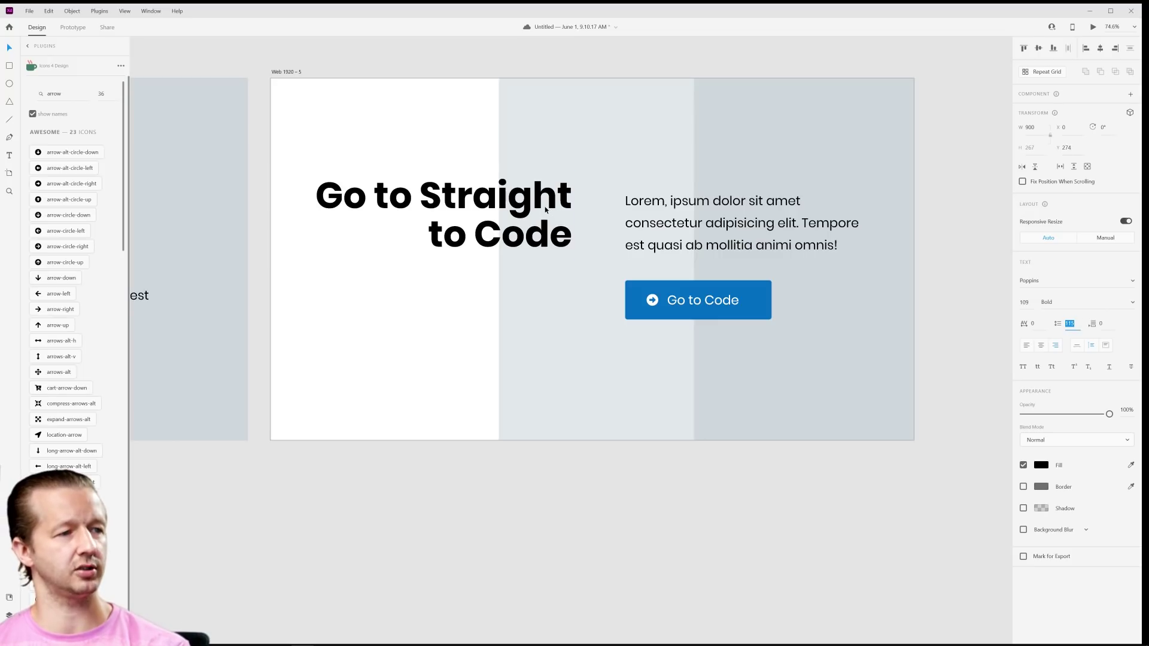
left_click_drag(545, 210, 564, 218)
Step: Raise the paragraph level with the heading and widen its line spacing to 76
left_click_drag(683, 210, 683, 204)
left_click(1074, 325)
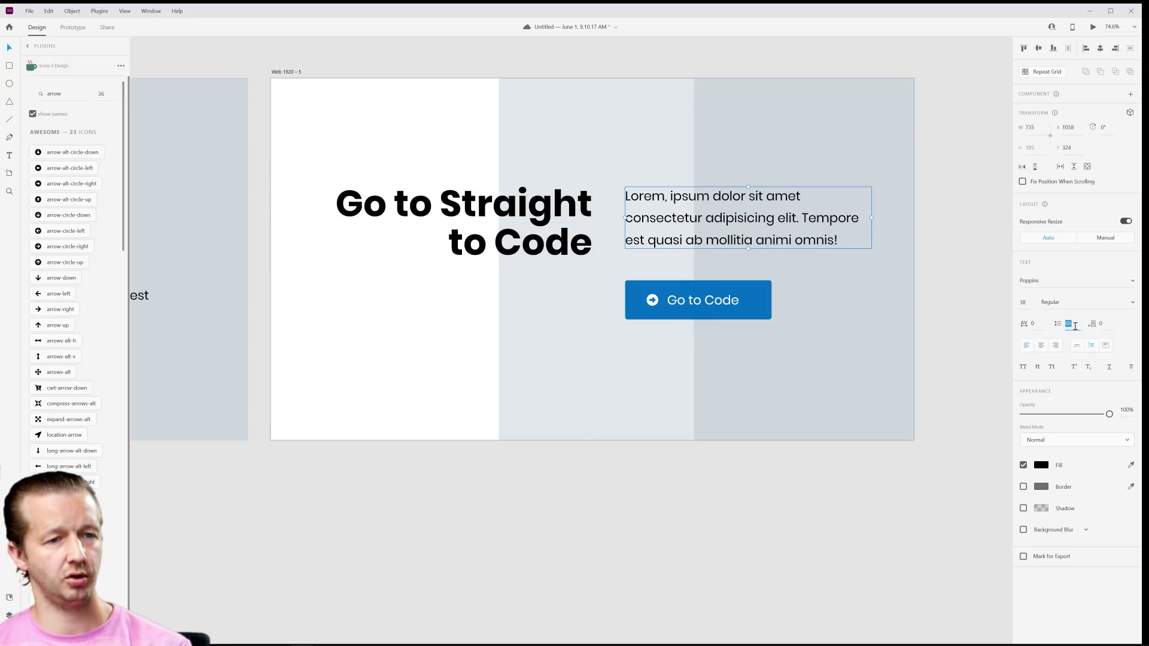
key("shift+Up")
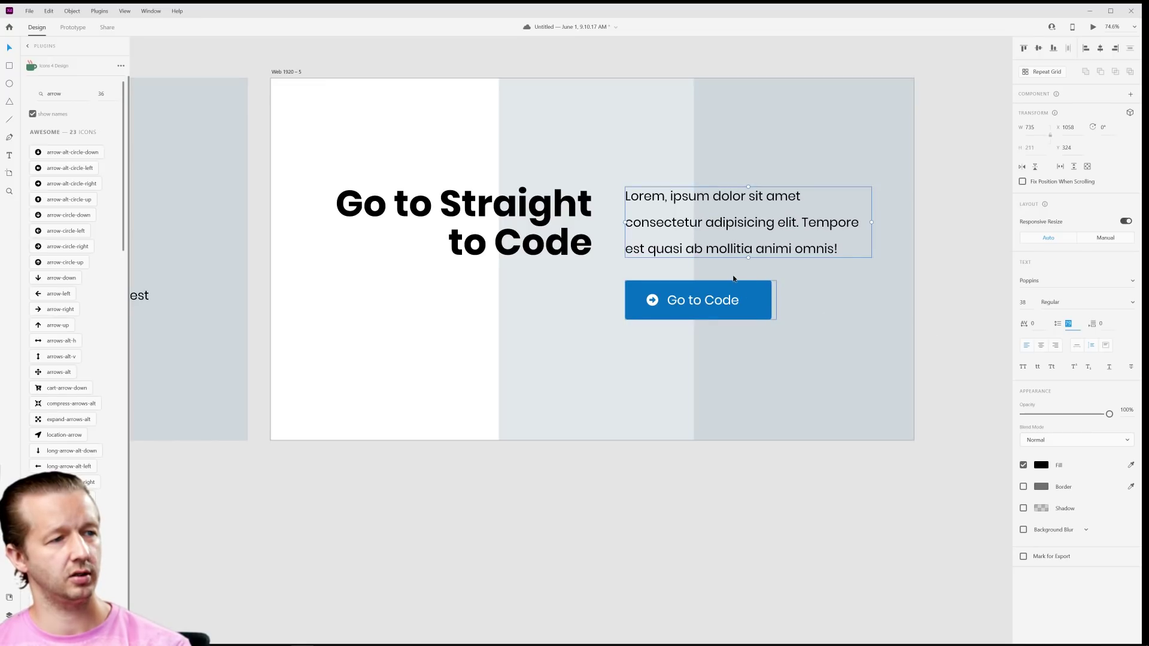
left_click_drag(669, 209, 673, 204)
left_click(325, 51)
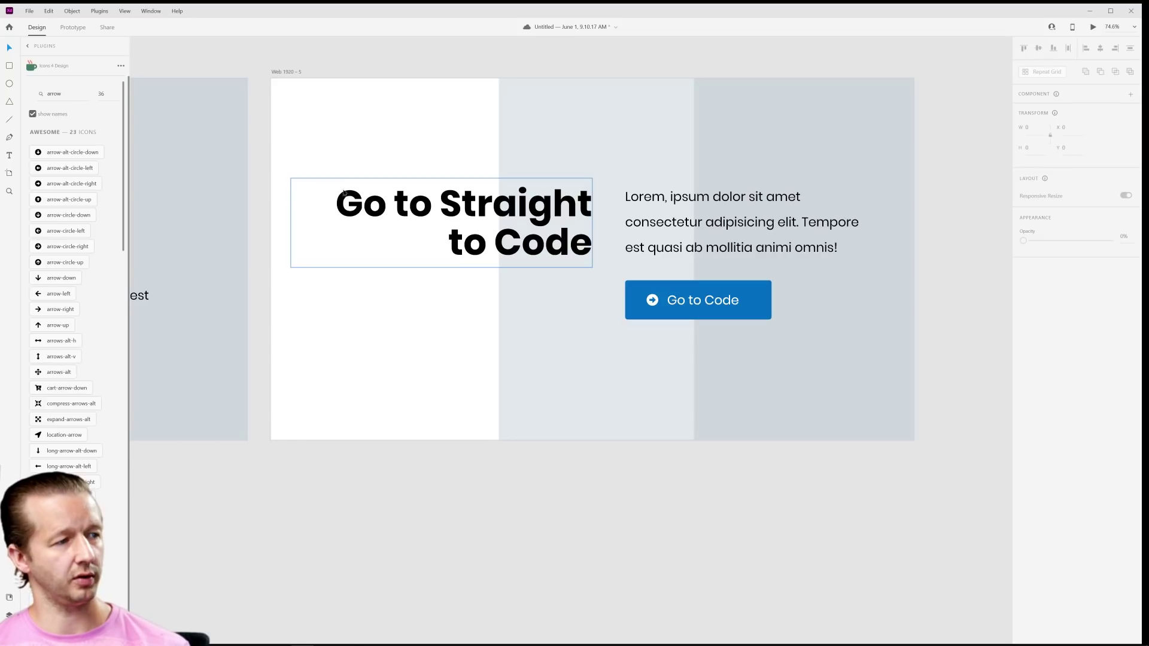
Step: Move the Go to Code button beneath the heading
scroll(602, 389, "down", 3)
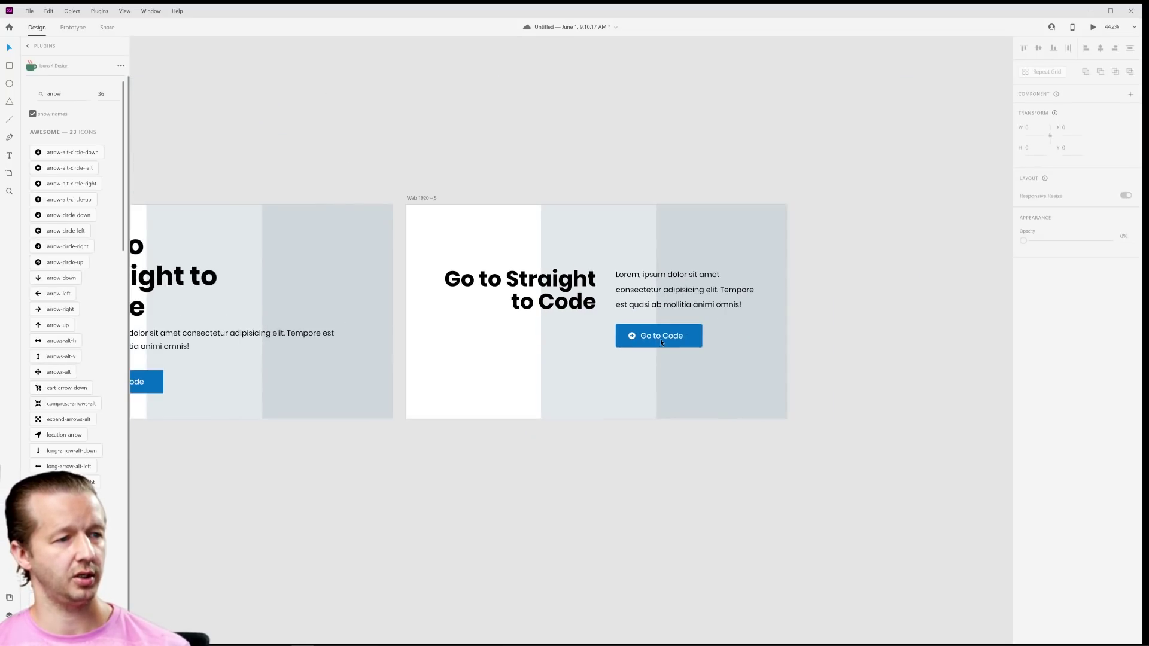
left_click(655, 338)
left_click_drag(653, 338, 541, 344)
left_click(690, 493)
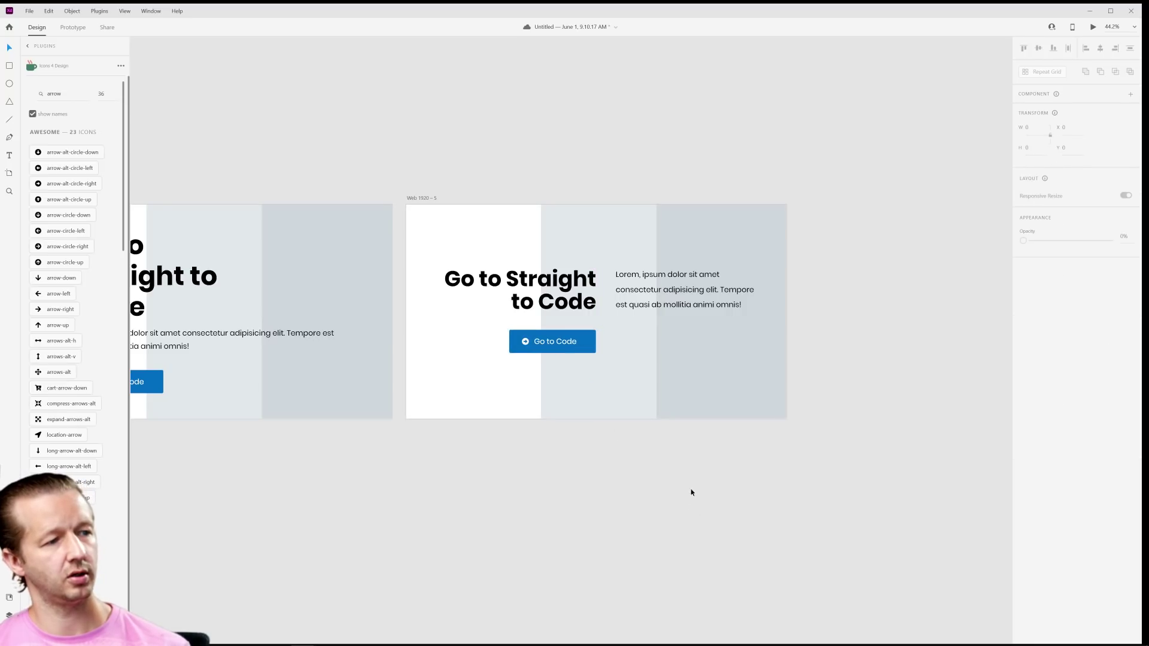
Step: Shift the heading, paragraph and button slightly lower together, leaving the column rectangle in place
left_click_drag(439, 233, 754, 334)
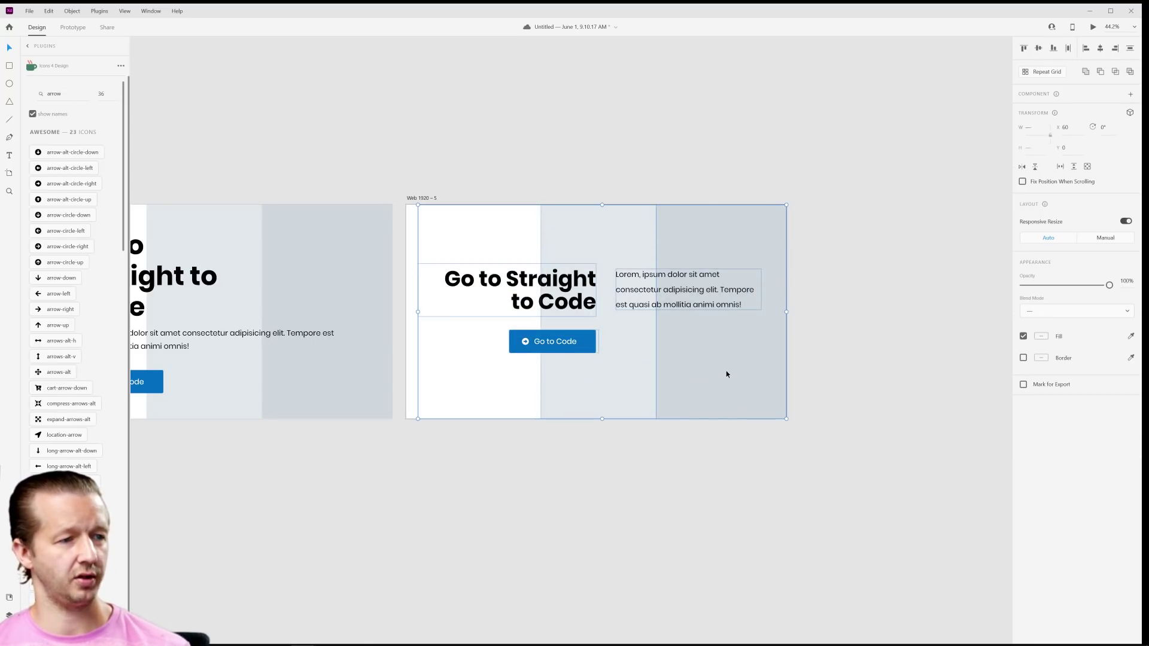
left_click(603, 379, "shift")
left_click_drag(559, 302, 560, 315)
left_click(560, 171)
scroll(447, 296, "down", 5)
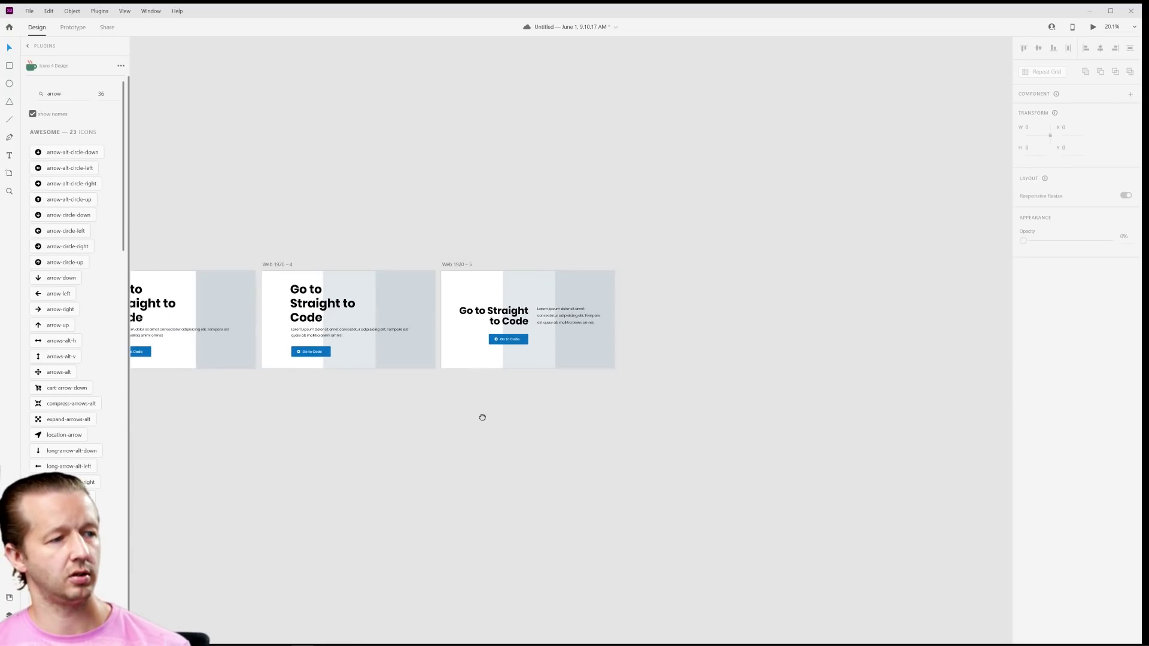
scroll(479, 416, "up", 2)
Step: Save the document with Ctrl+S and zoom out to review all five artboards
scroll(548, 395, "down", 2)
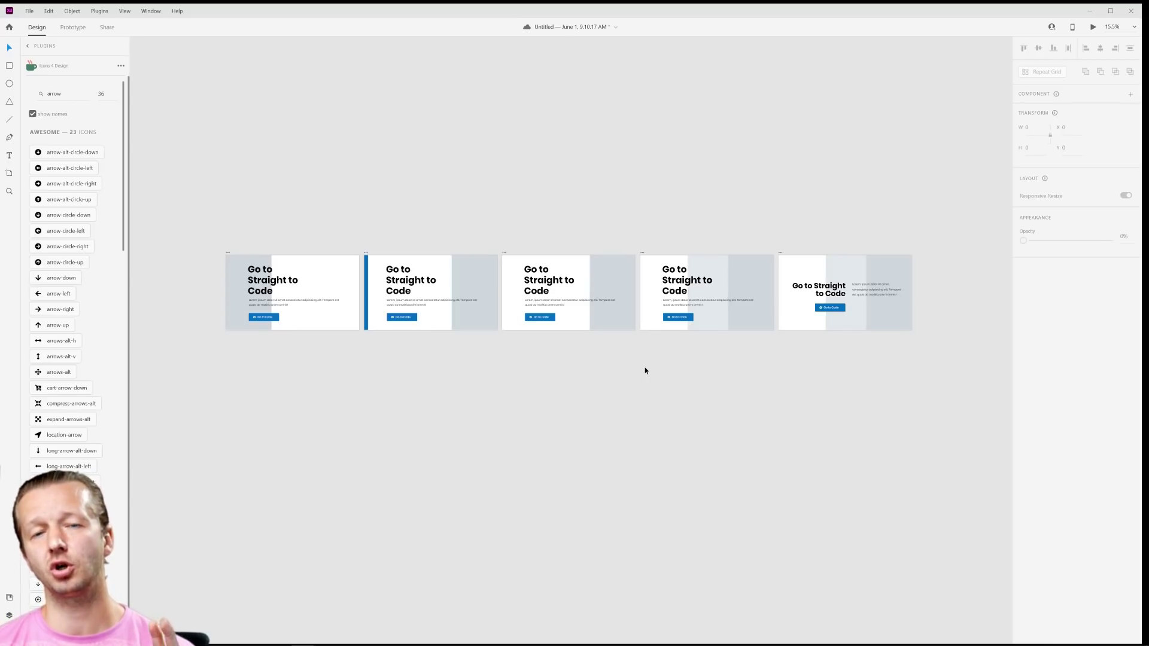
key("ctrl+s")
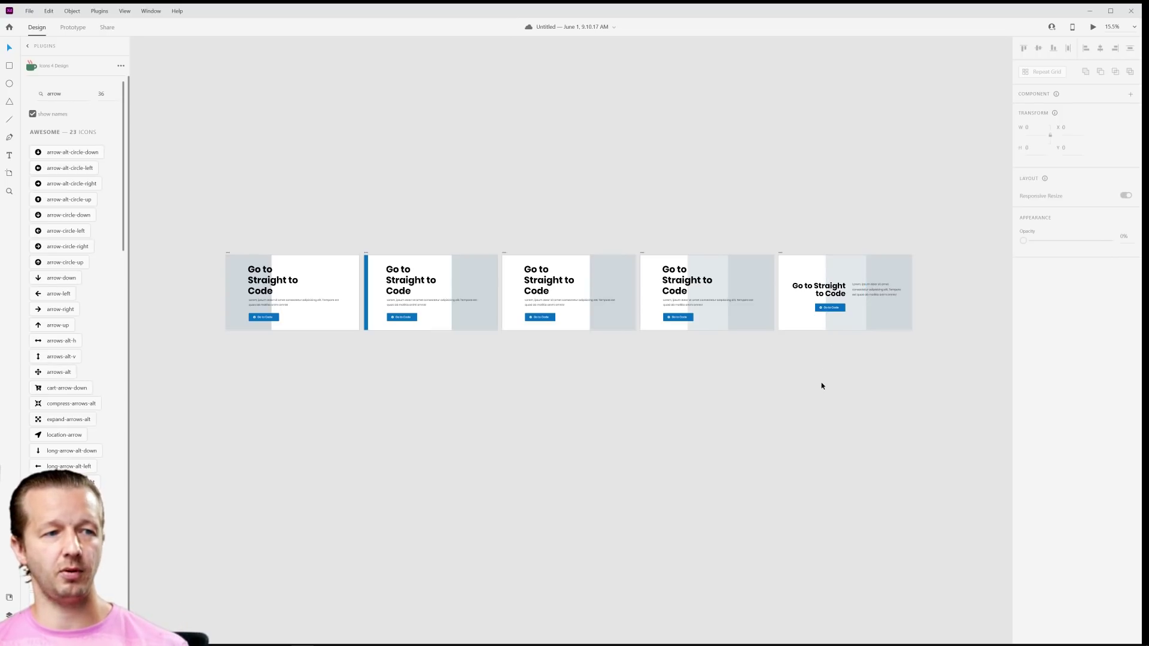
scroll(880, 290, "up", 6)
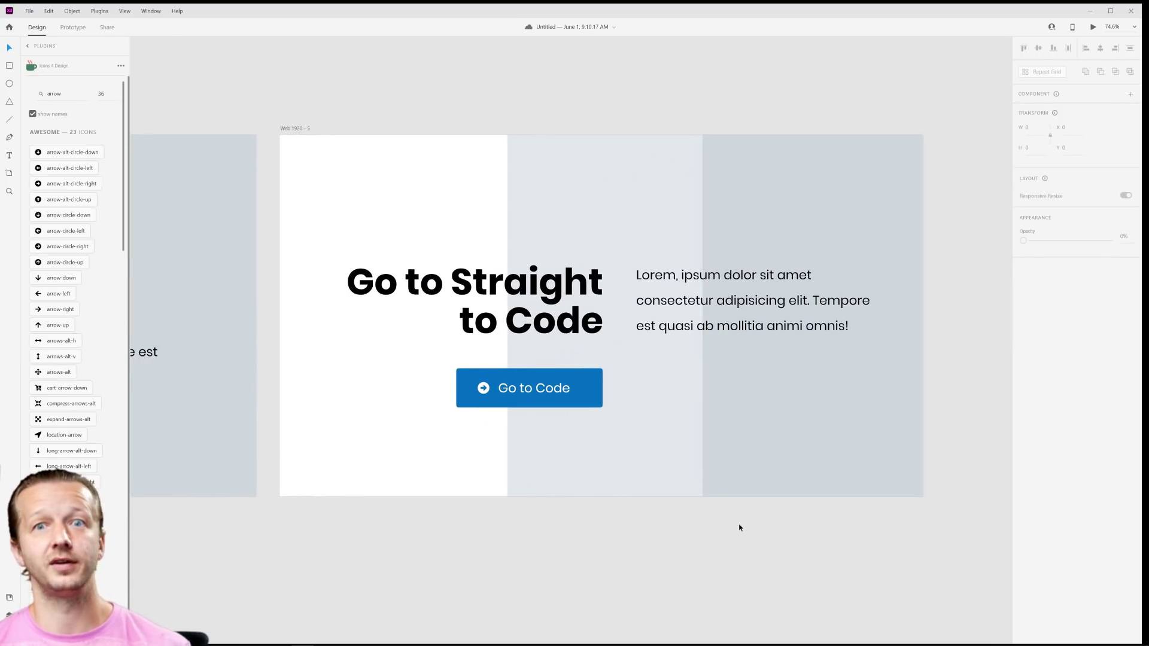
scroll(739, 528, "down", 5)
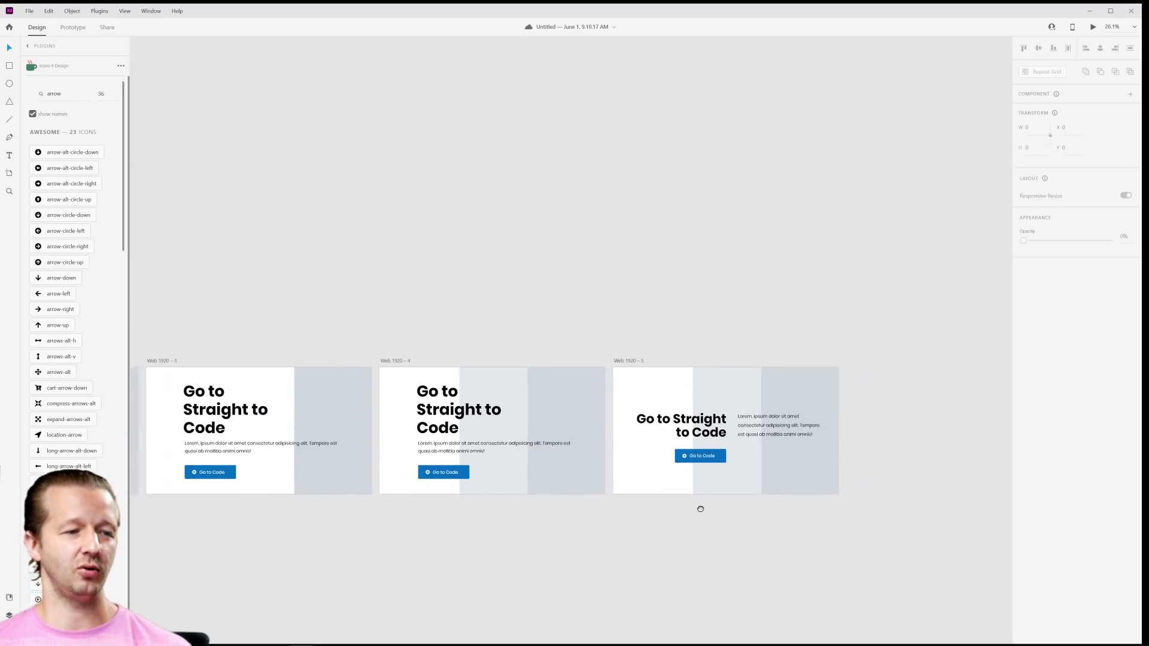
scroll(748, 423, "down", 3)
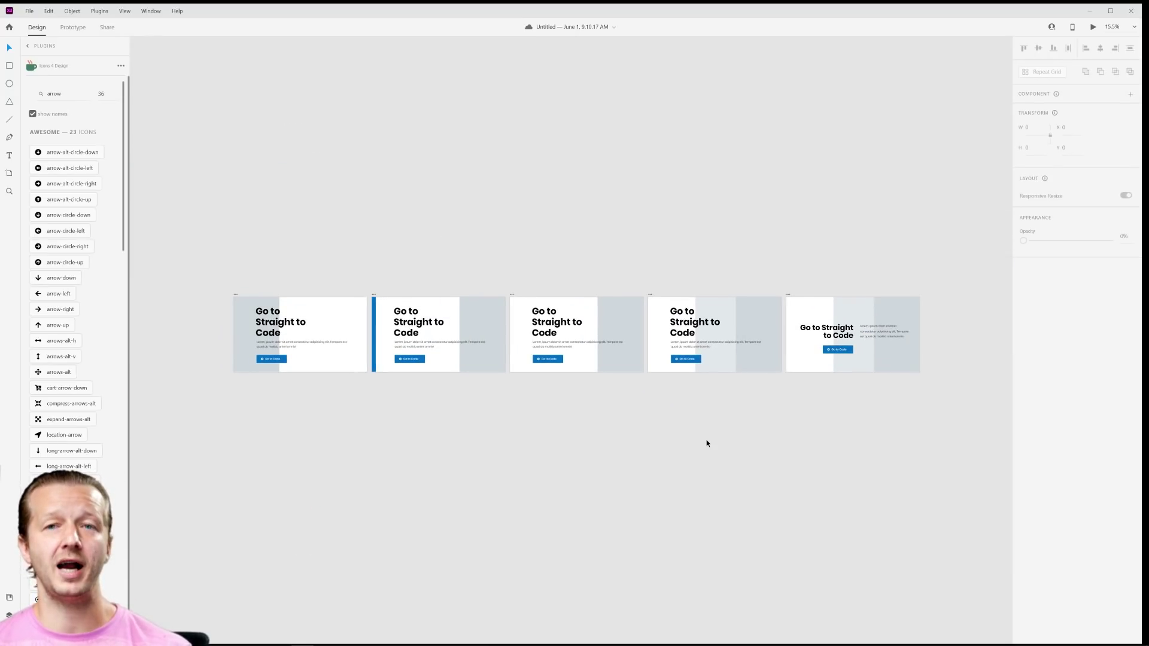